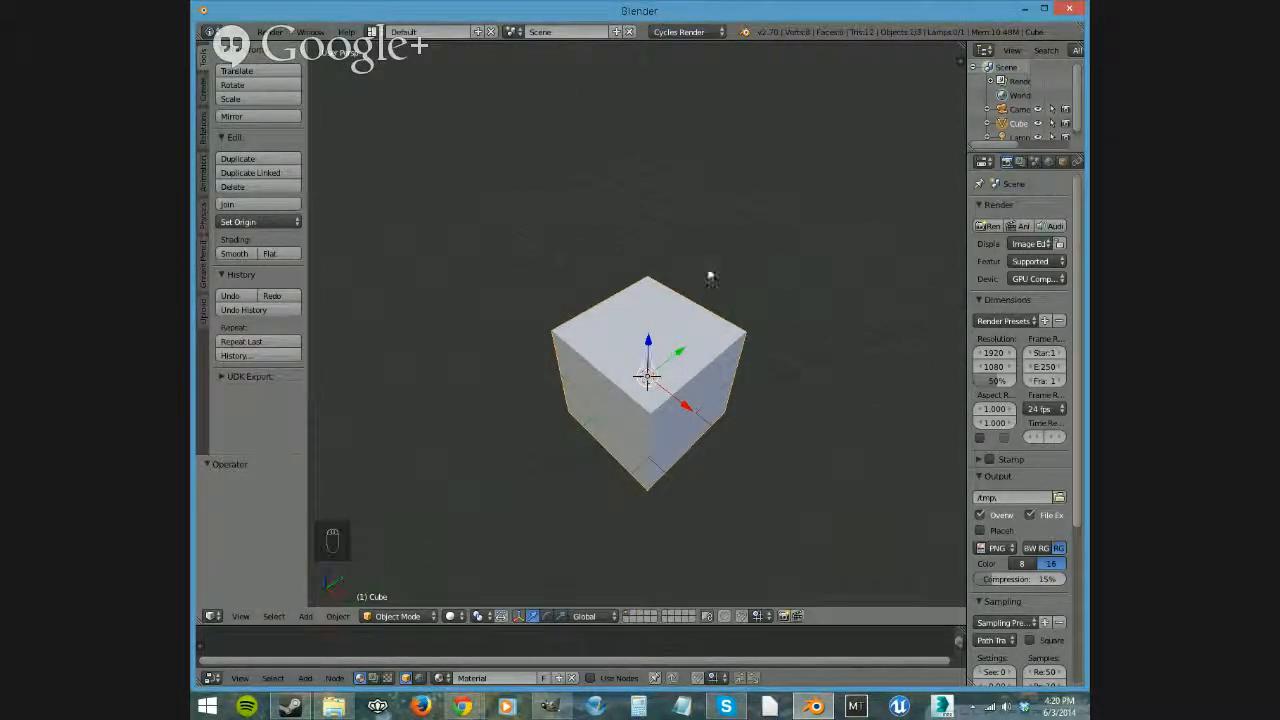
# Maximize the window, add a second cube, and move it about 2.98 units along X from the default cube.
pyautogui.click(1045, 11)
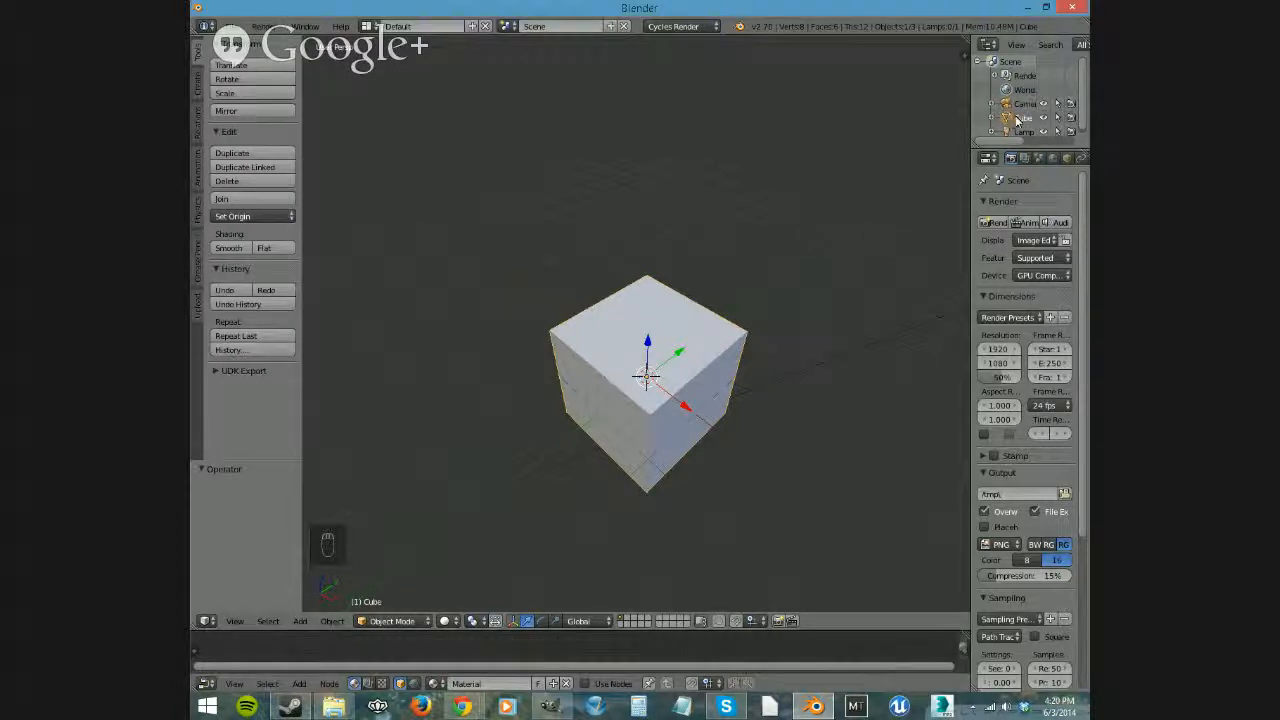
pyautogui.scroll(-1, 1018, 120)
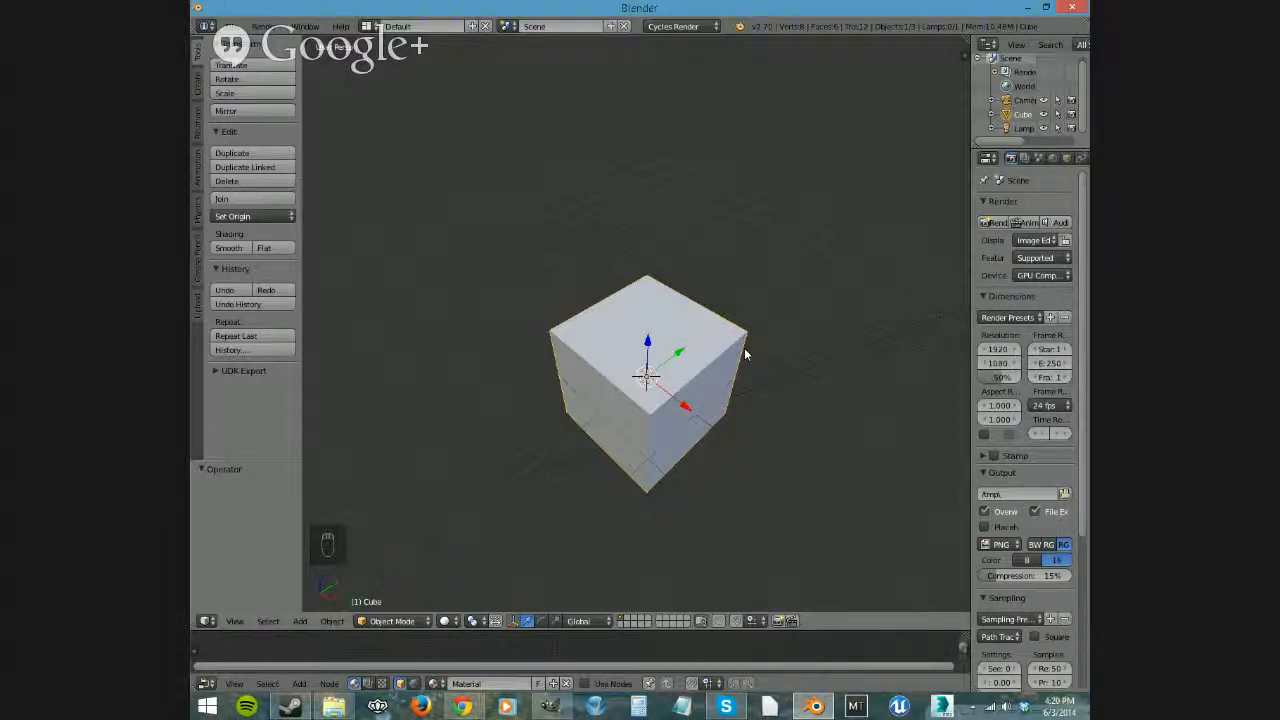
pyautogui.scroll(-1, 716, 408)
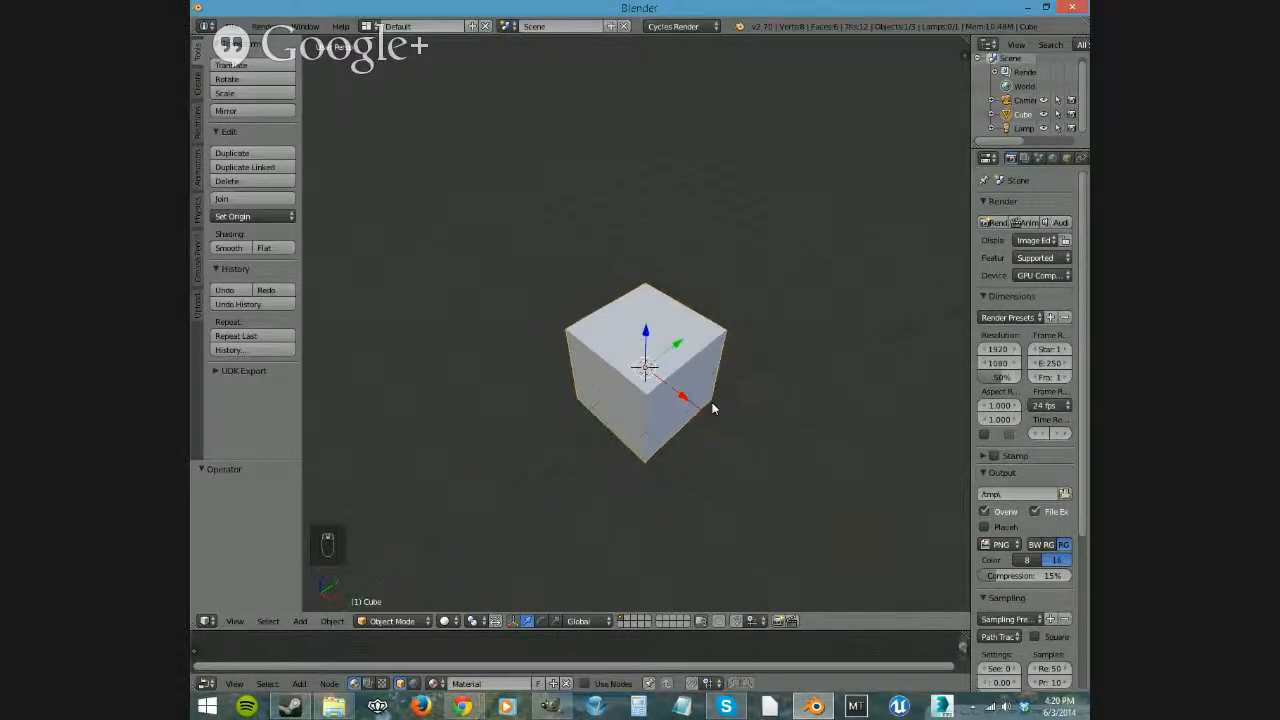
pyautogui.hotkey('shift', 'a')
pyautogui.moveTo(716, 420)
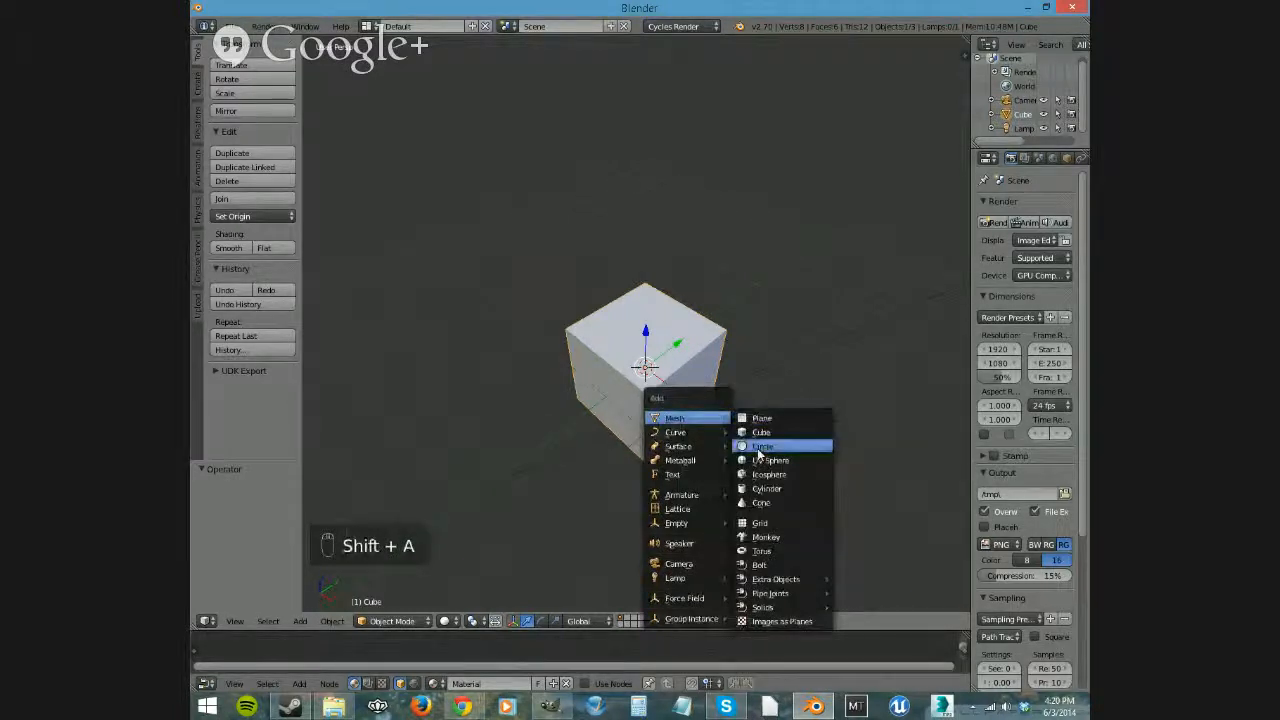
pyautogui.click(765, 441)
pyautogui.press('g')
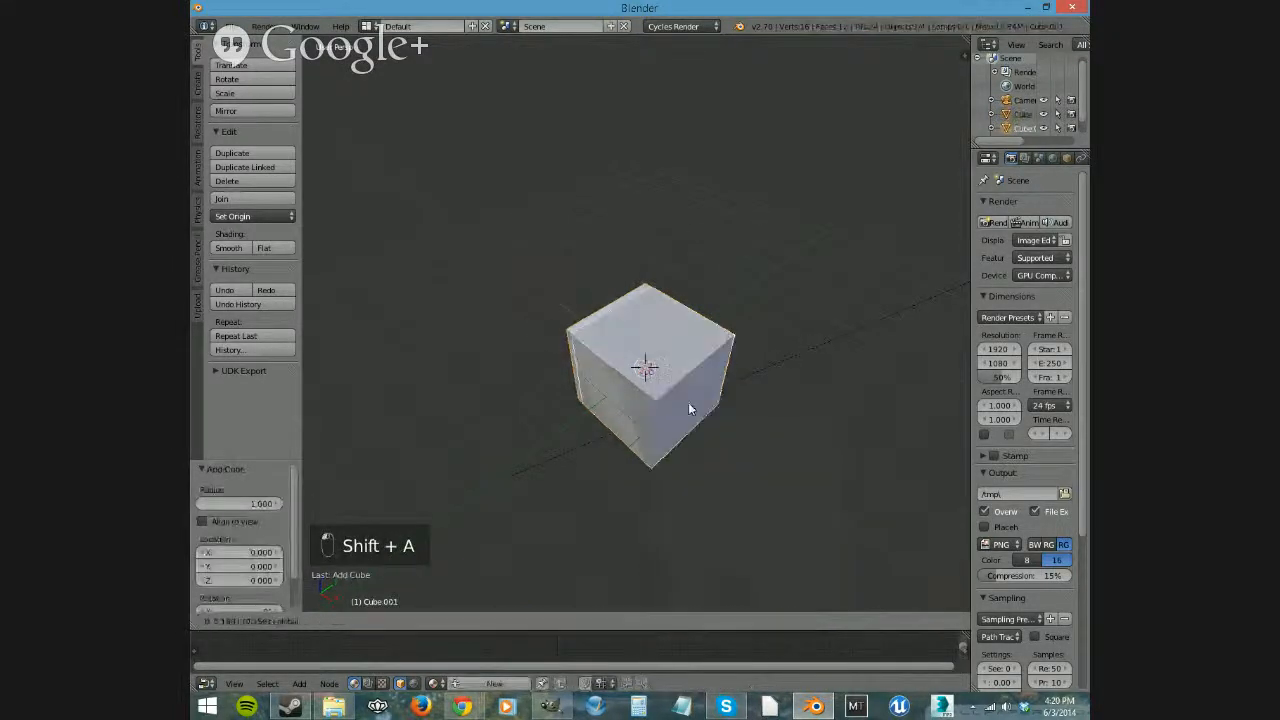
pyautogui.click(826, 502)
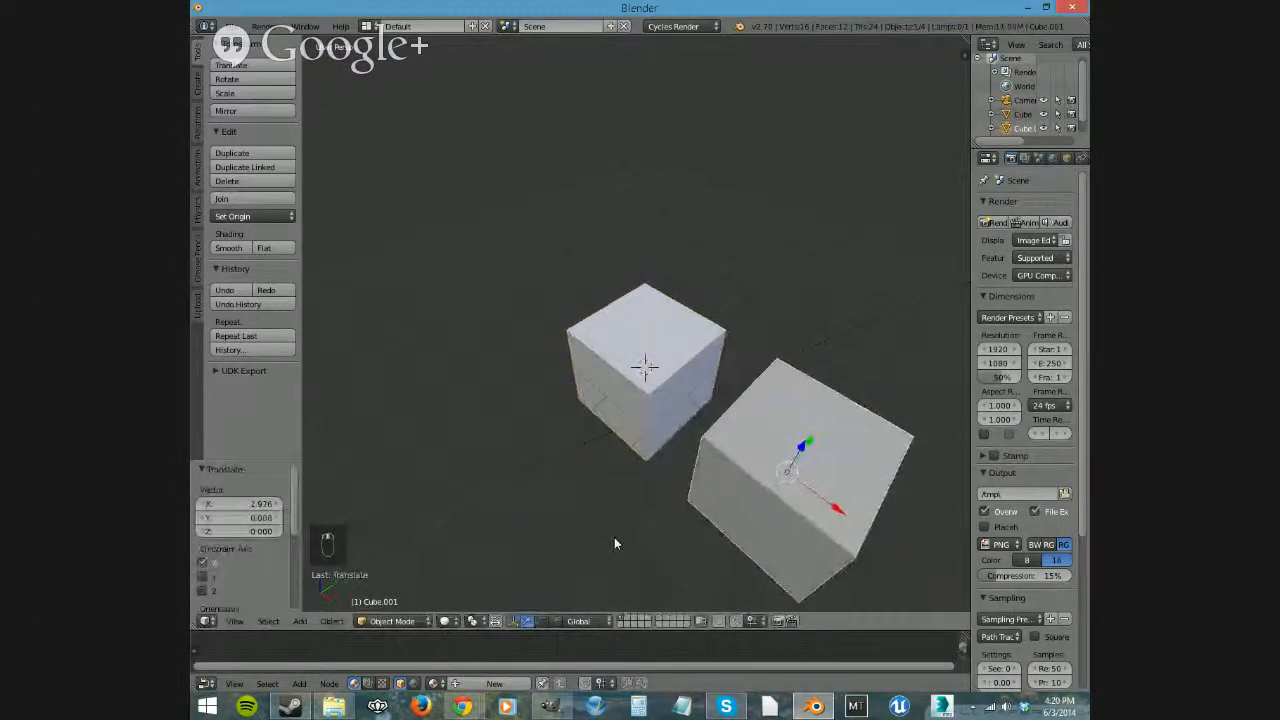
# Select the two cubes in turn from the outliner and in the viewport, finishing with the original cube selected.
pyautogui.press('KP_1')
pyautogui.click(1022, 114)
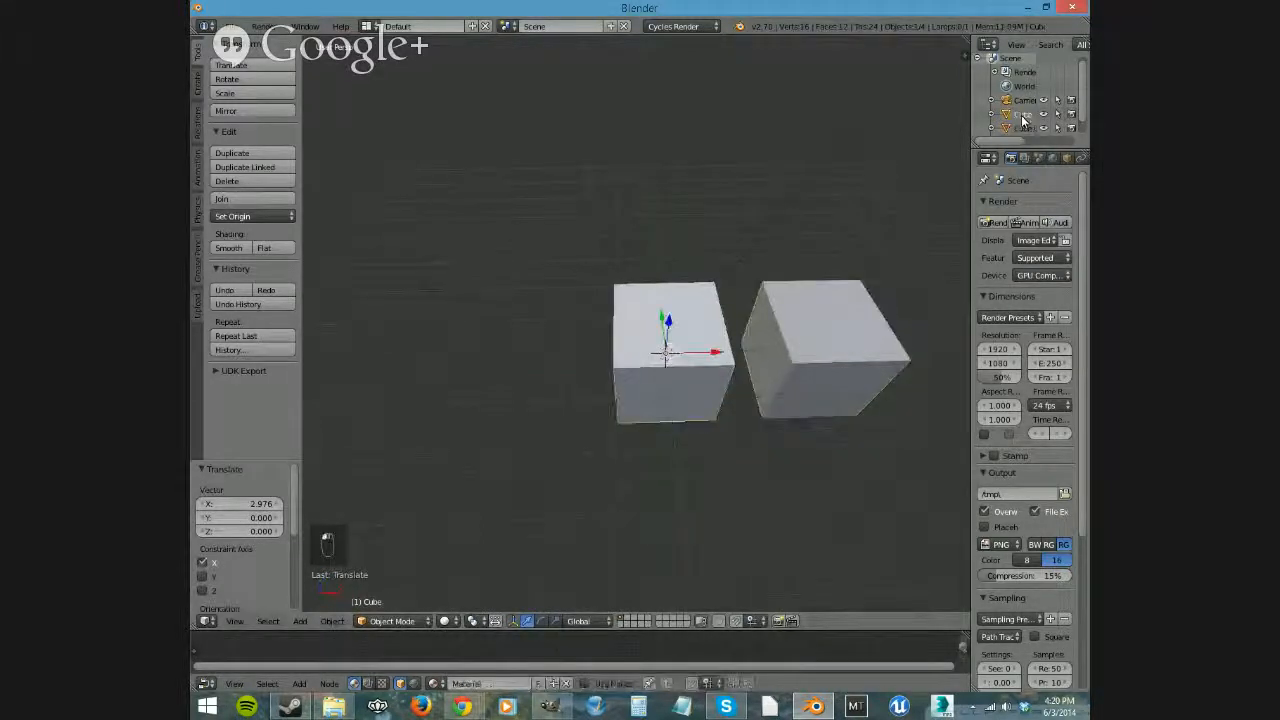
pyautogui.moveTo(971, 131); pyautogui.dragTo(926, 131)
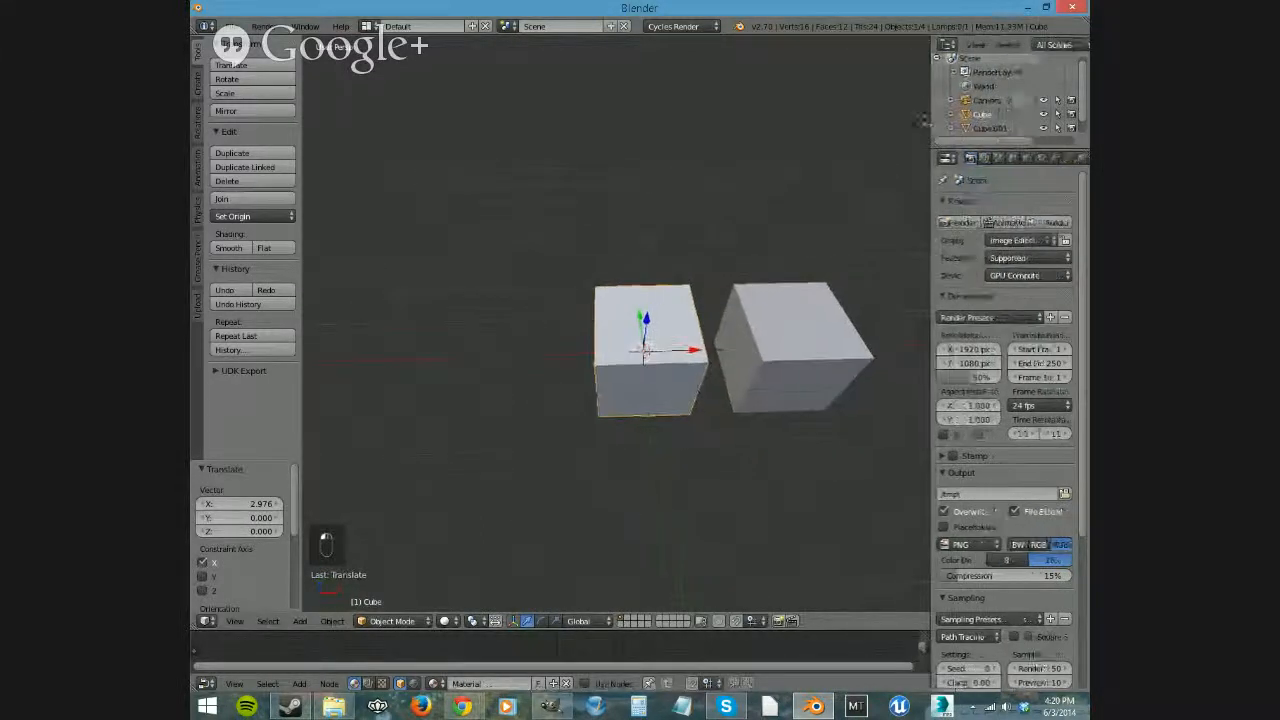
pyautogui.click(985, 128)
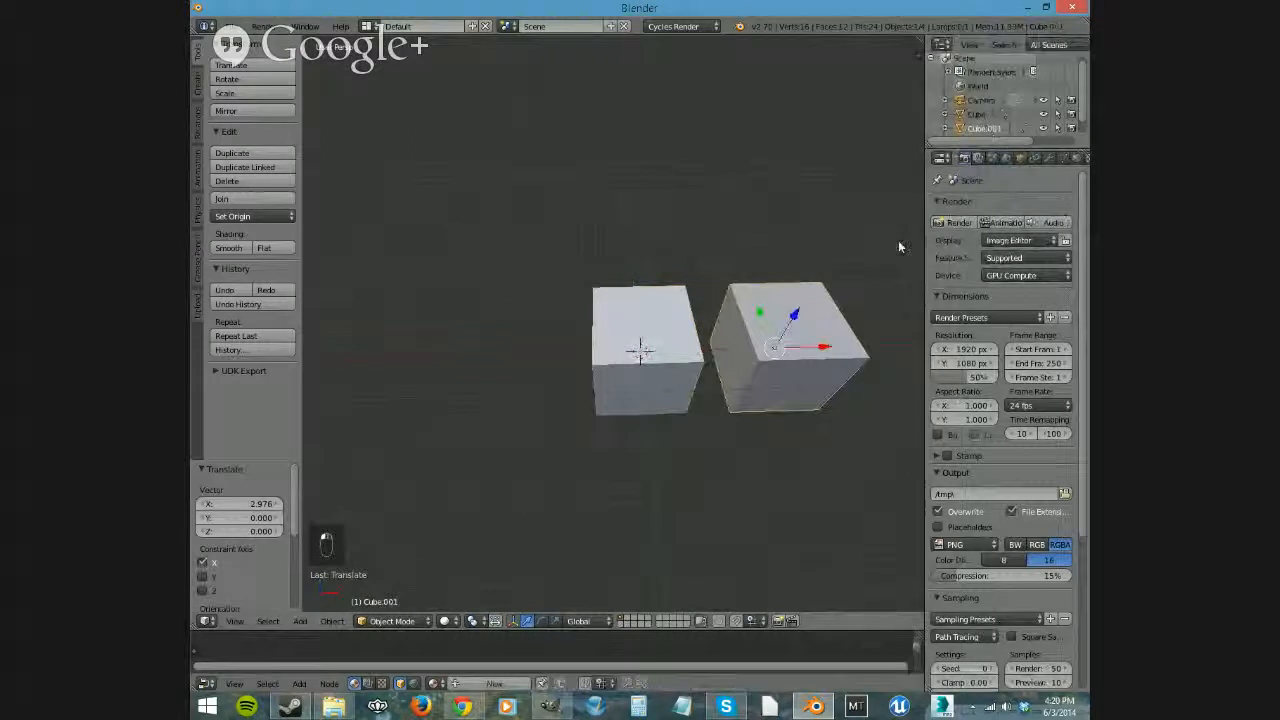
pyautogui.rightClick(660, 348)
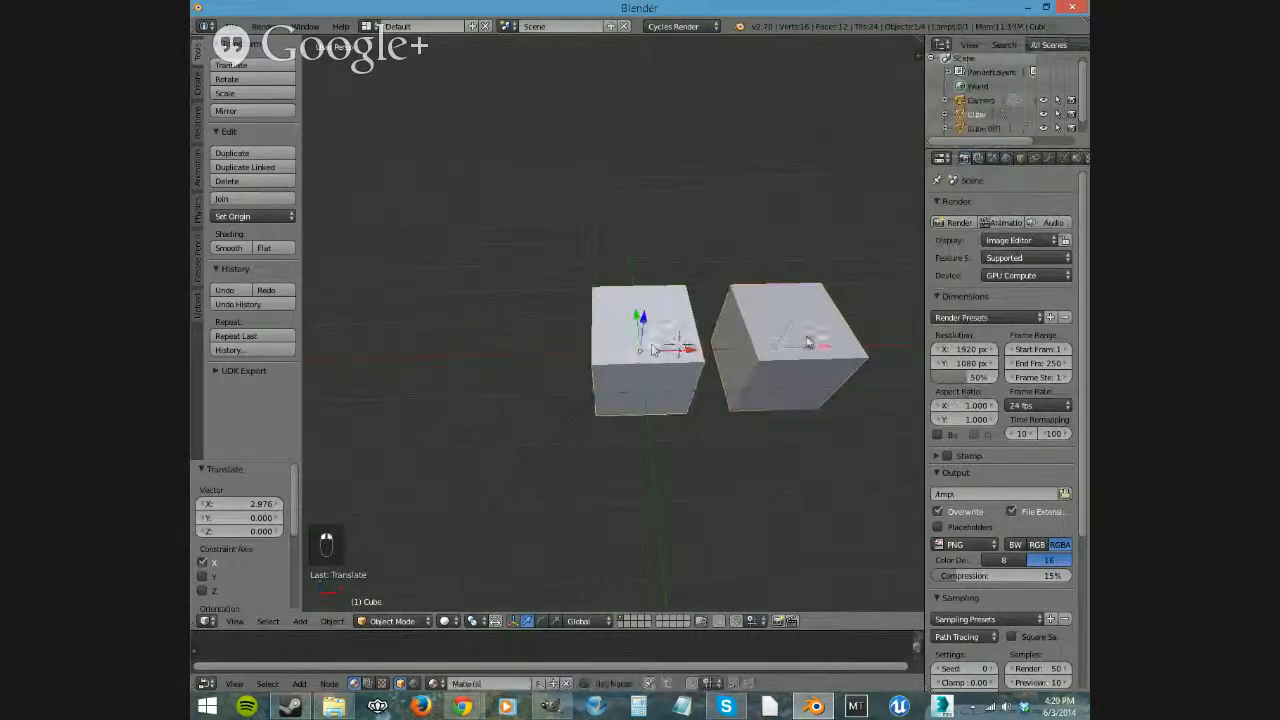
pyautogui.rightClick(800, 342)
pyautogui.rightClick(601, 314)
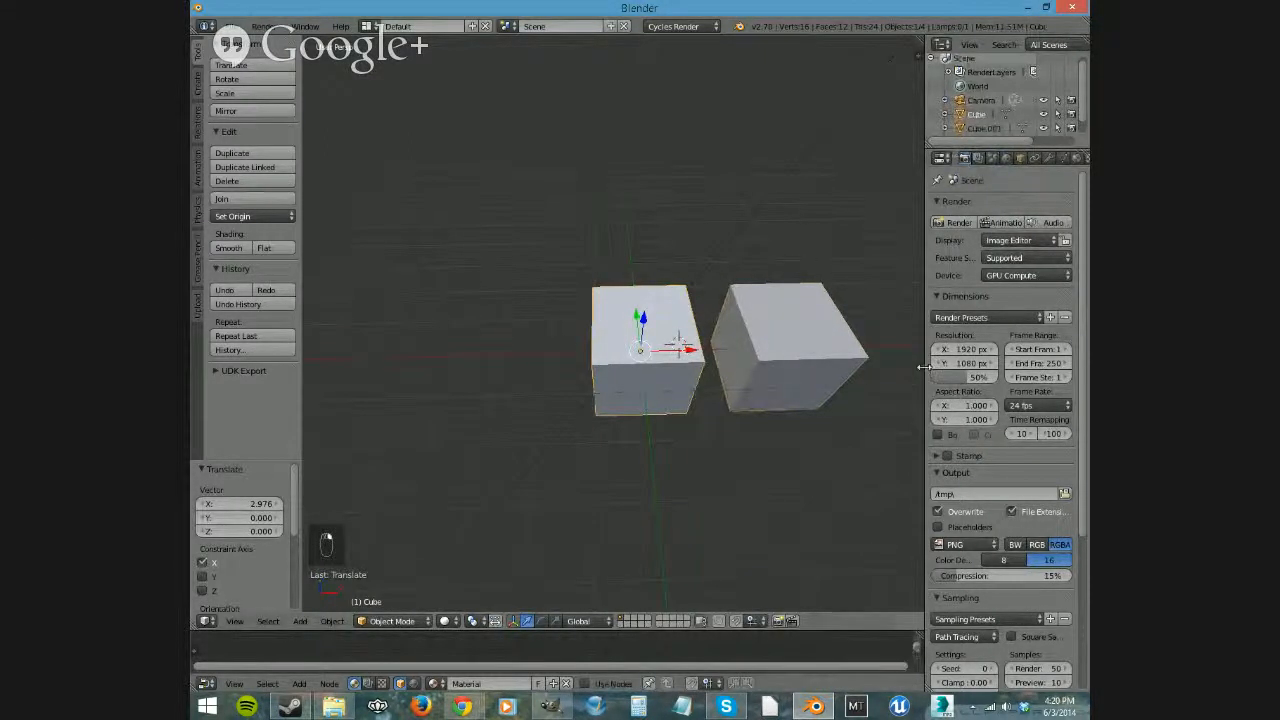
pyautogui.moveTo(924, 368); pyautogui.dragTo(974, 372)
pyautogui.moveTo(938, 405); pyautogui.dragTo(815, 422, button='middle')
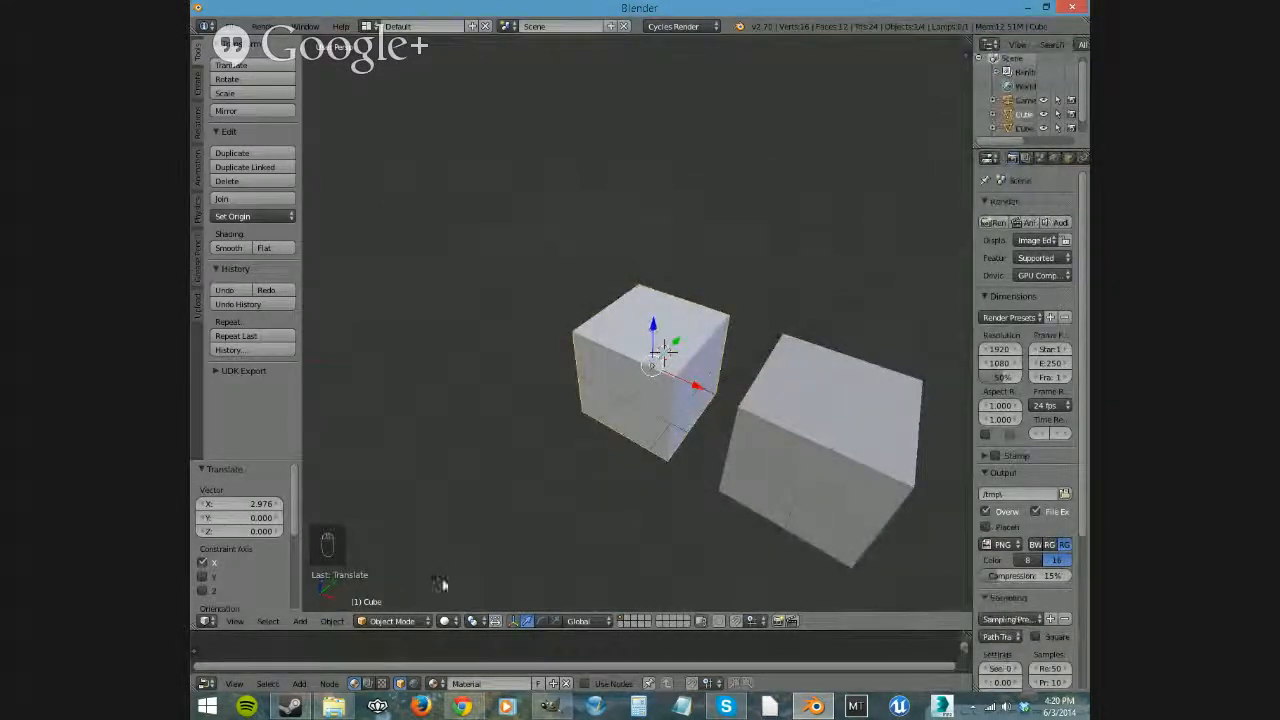
# Enter Edit Mode on the original cube and view both cubes from different sides.
pyautogui.press('Tab')
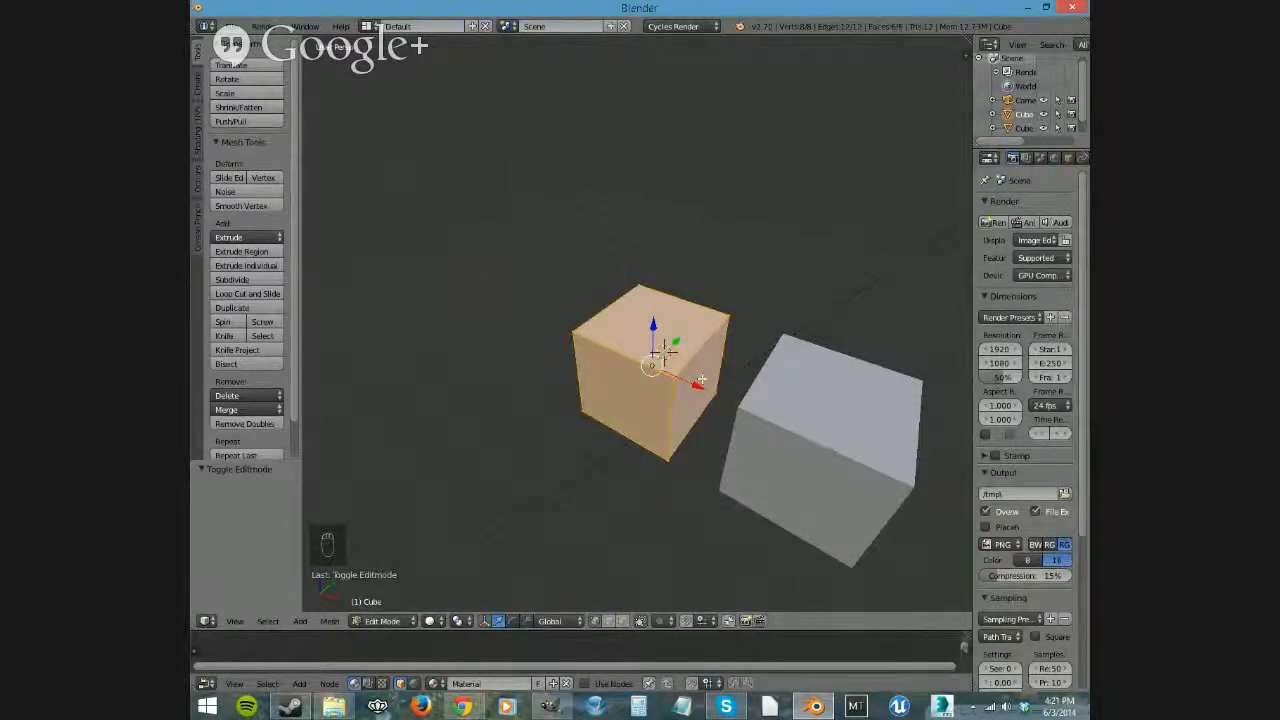
pyautogui.moveTo(660, 477)
pyautogui.mouseDown(button='middle')
pyautogui.moveTo(734, 463)
pyautogui.moveTo(692, 472)
pyautogui.moveTo(655, 457)
pyautogui.mouseUp(button='middle')
pyautogui.scroll(-4, 655, 457)
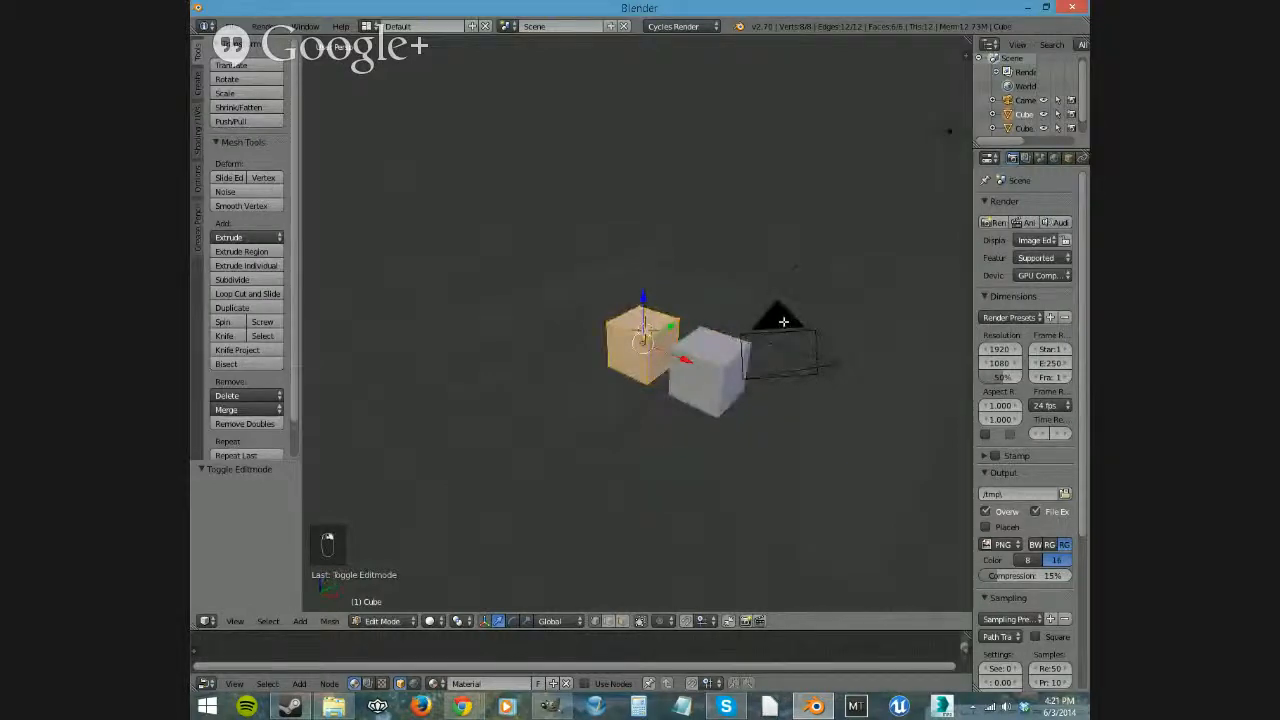
pyautogui.moveTo(783, 321); pyautogui.dragTo(720, 389, button='middle')
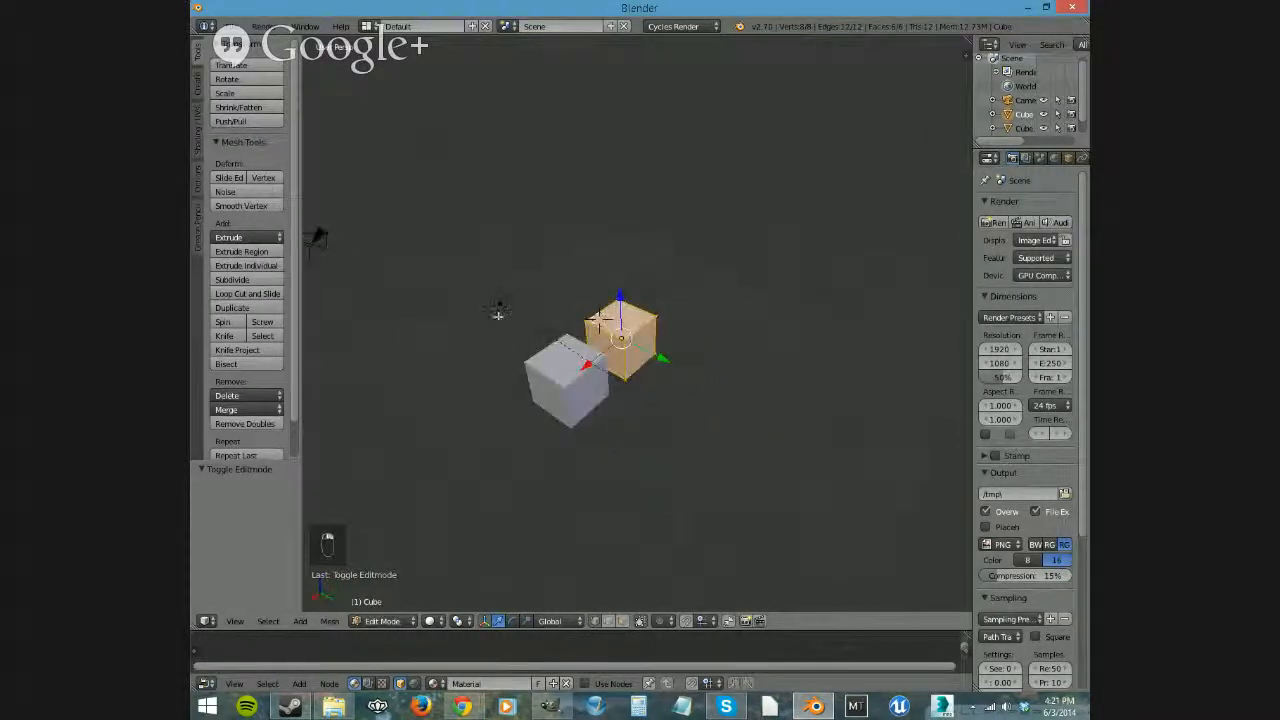
pyautogui.moveTo(503, 389); pyautogui.dragTo(667, 380, button='middle')
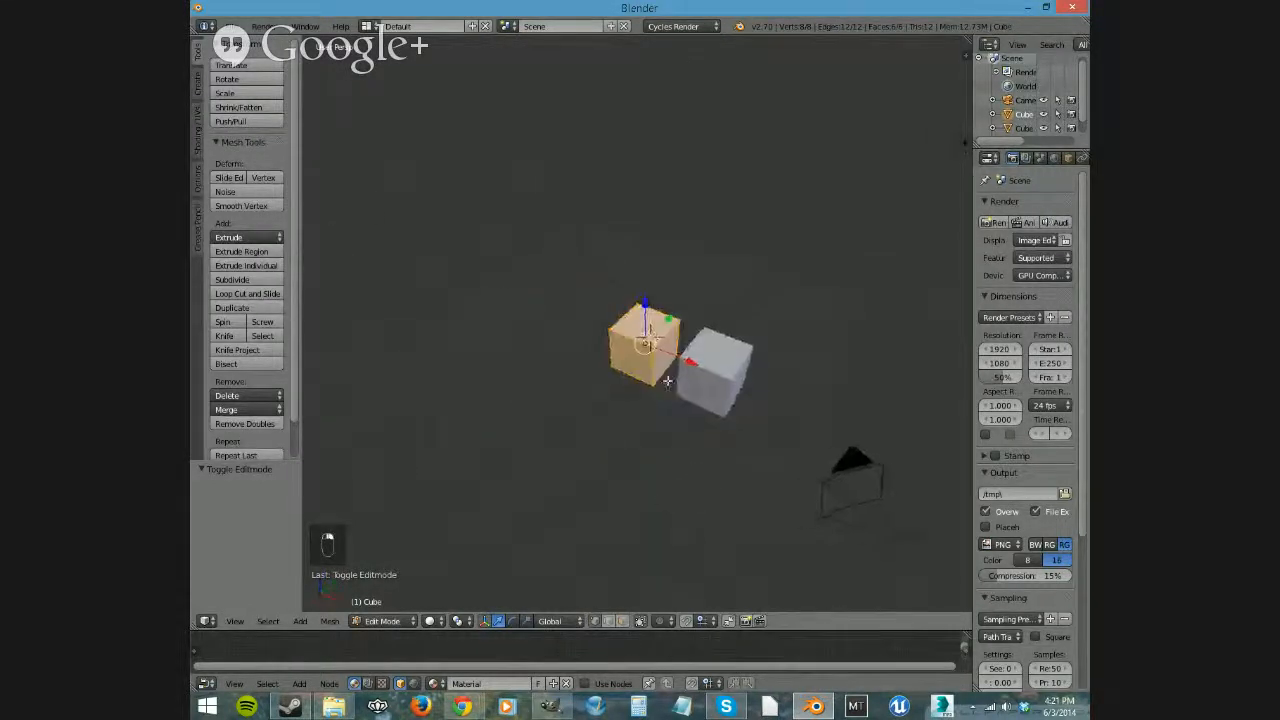
pyautogui.scroll(4, 667, 380)
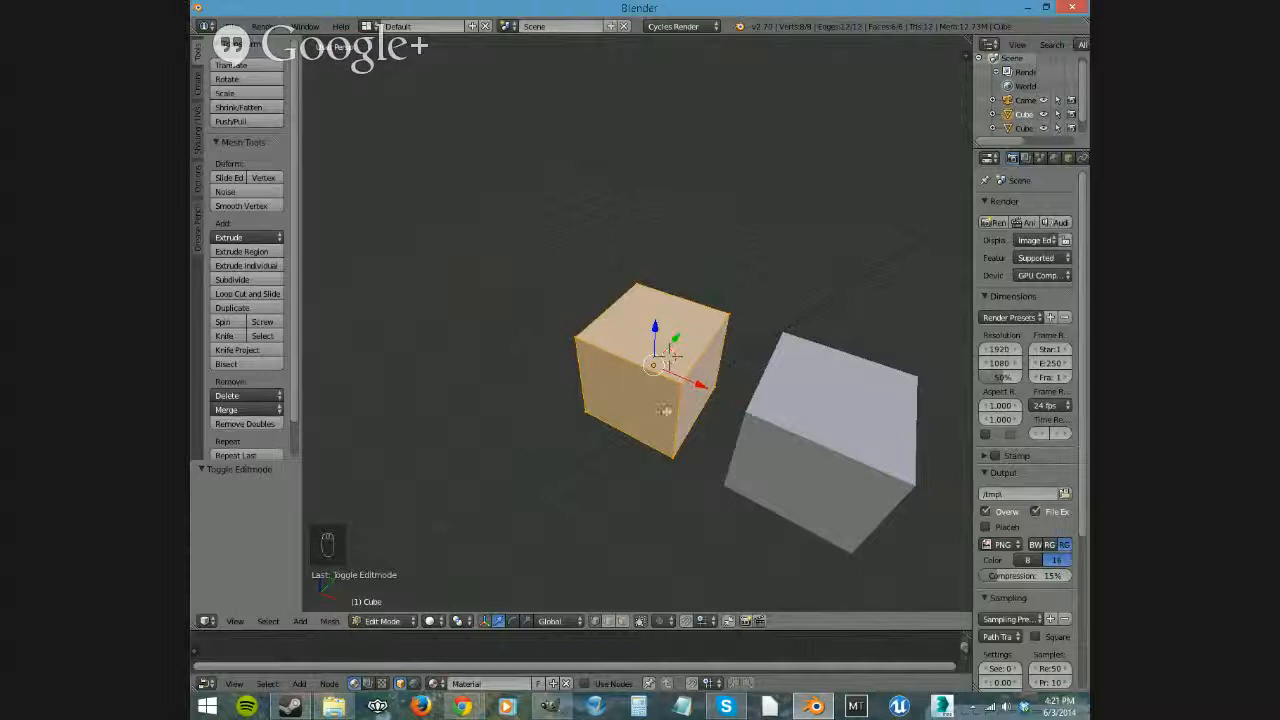
# Switch the original cube to Object Mode, toggle Edit Mode on and off once, and finish in Object Mode.
pyautogui.click(390, 622)
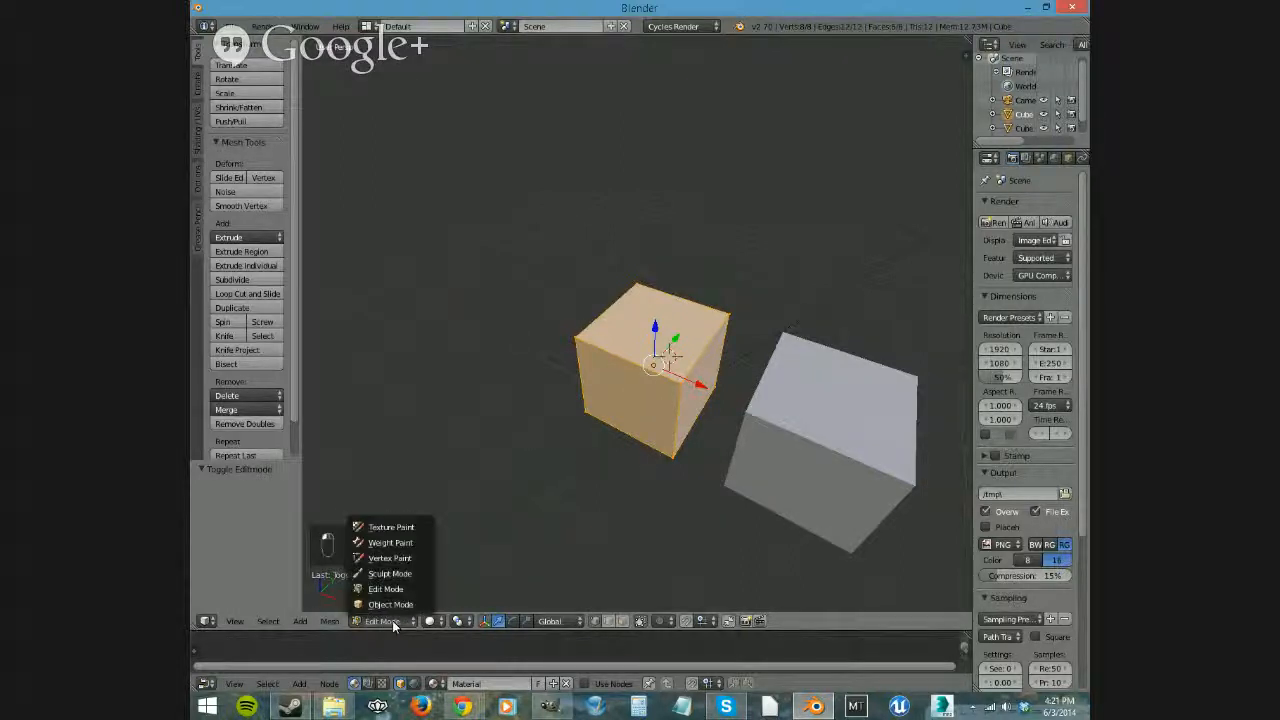
pyautogui.click(385, 621)
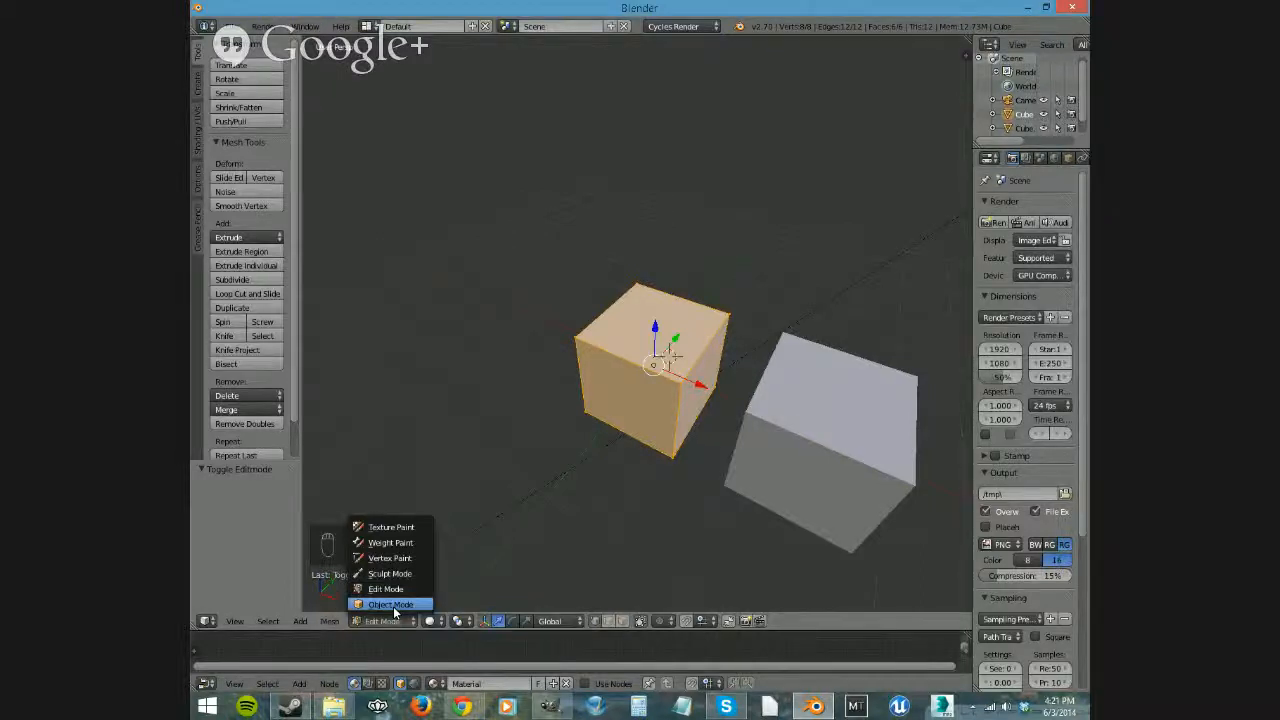
pyautogui.click(393, 606)
pyautogui.press('Tab')
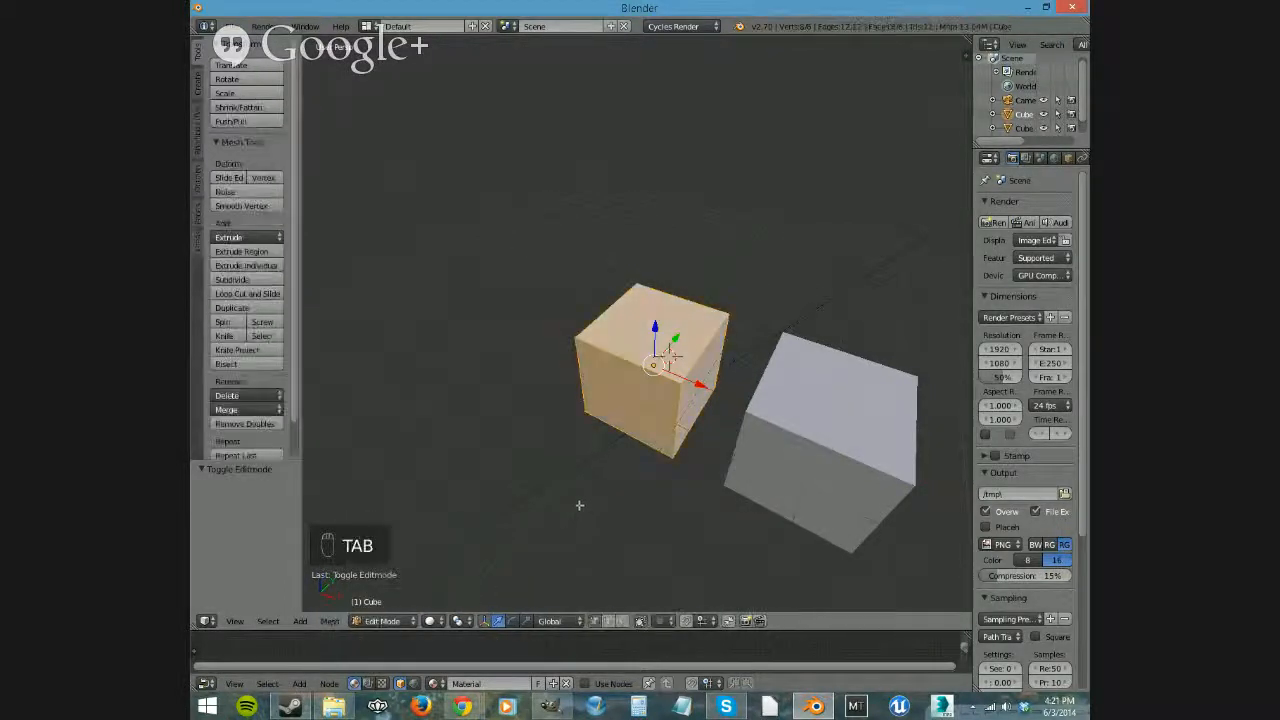
pyautogui.press('Tab')
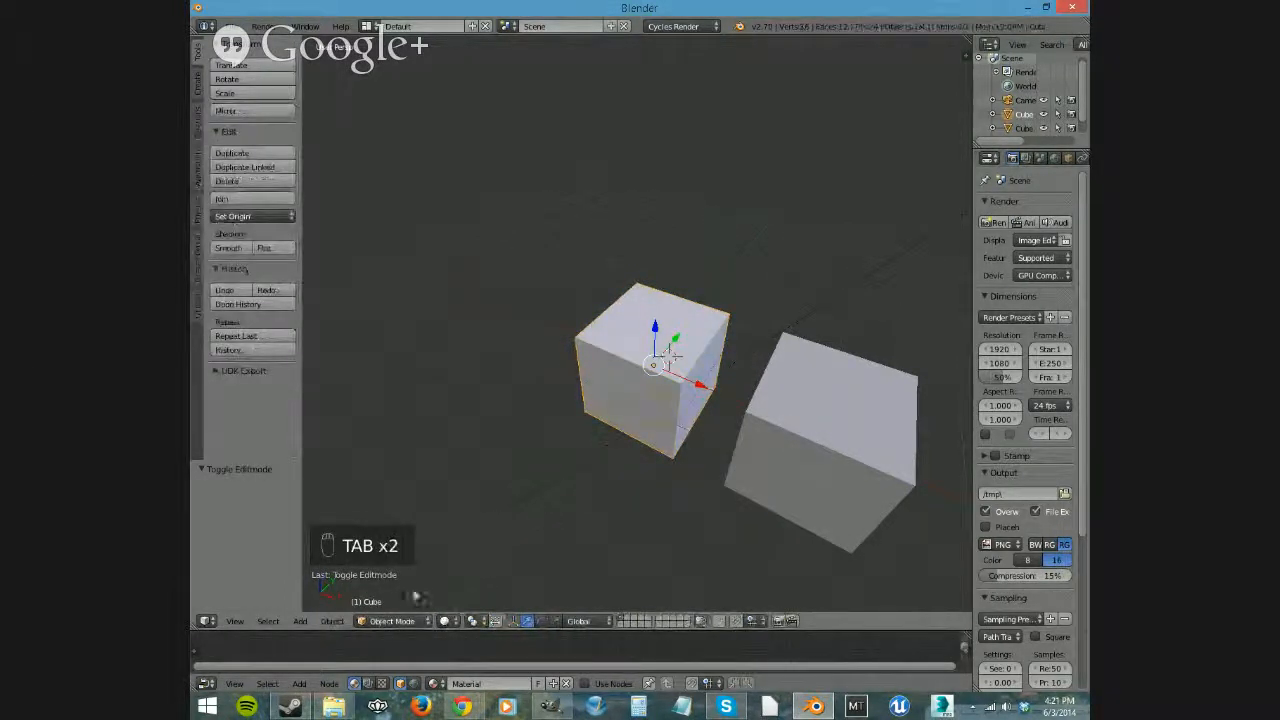
pyautogui.click(402, 621)
pyautogui.click(393, 606)
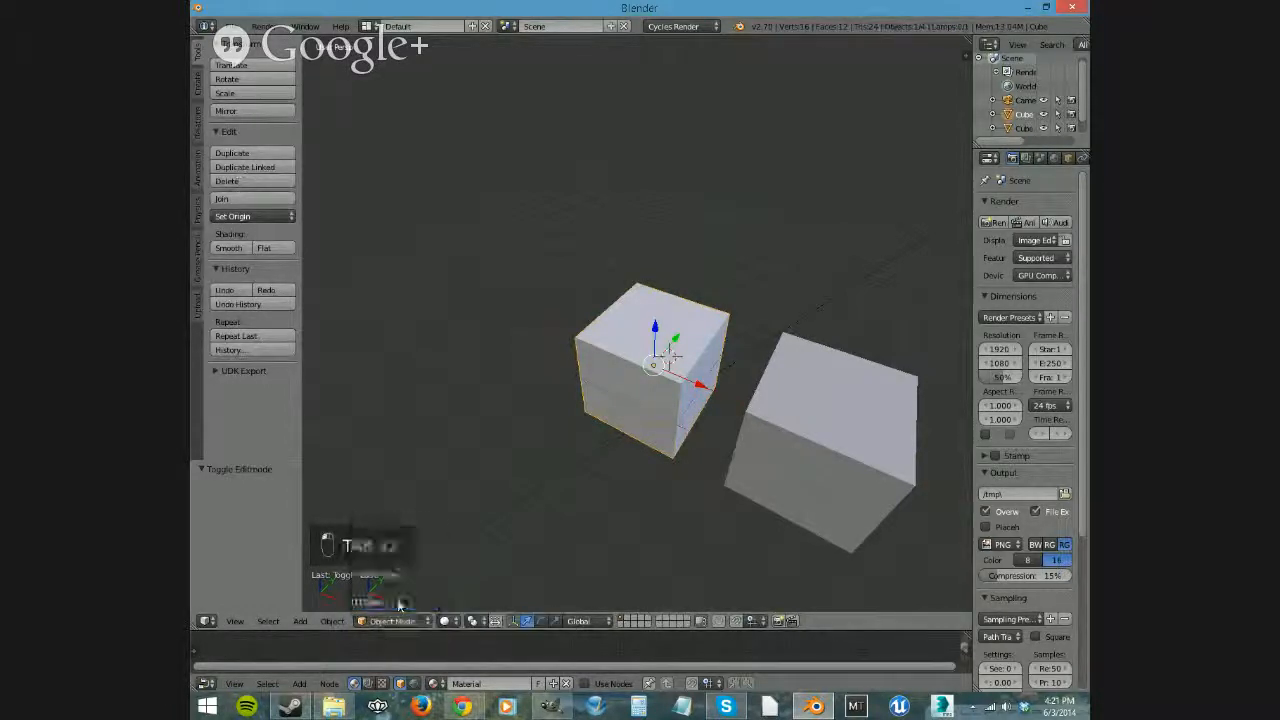
# In Edit Mode, move the second cube's upper front corner vertex about -1.02 units along X, and return to Object Mode.
pyautogui.rightClick(883, 423)
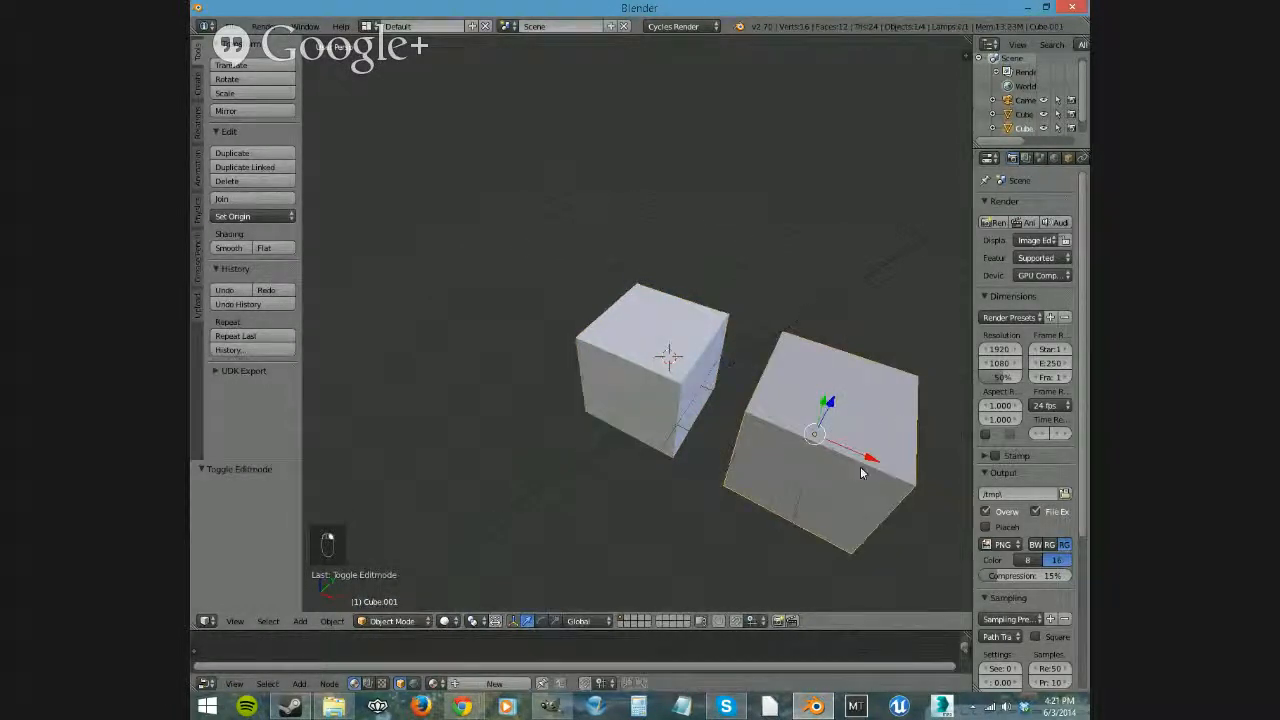
pyautogui.press('Tab')
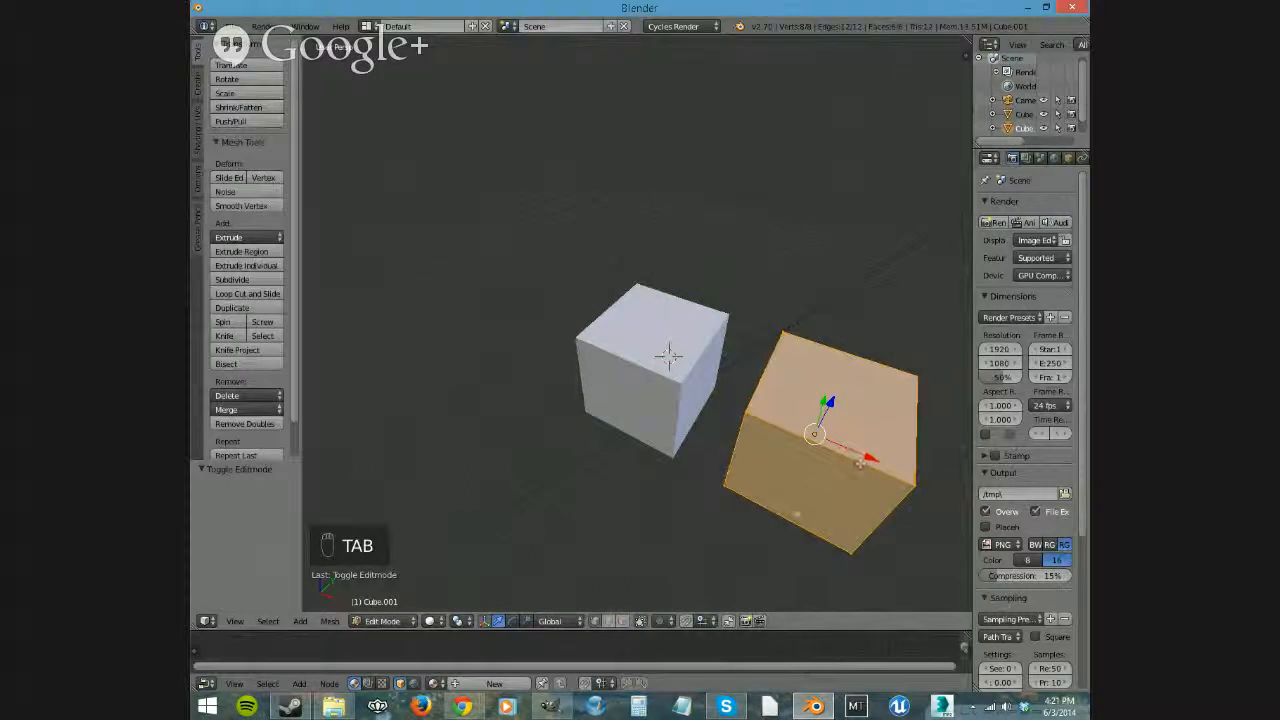
pyautogui.rightClick(915, 485)
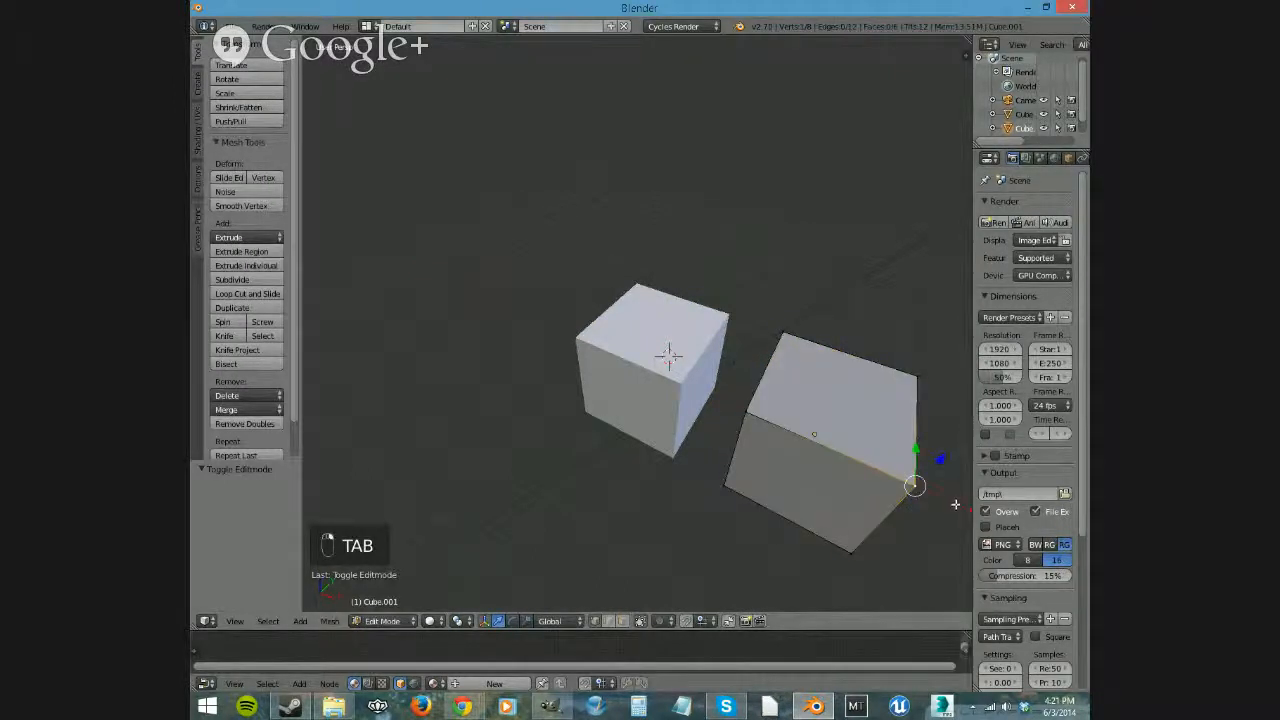
pyautogui.moveTo(955, 504); pyautogui.dragTo(859, 466)
pyautogui.moveTo(871, 533); pyautogui.dragTo(831, 518, button='middle')
pyautogui.scroll(-1, 831, 518)
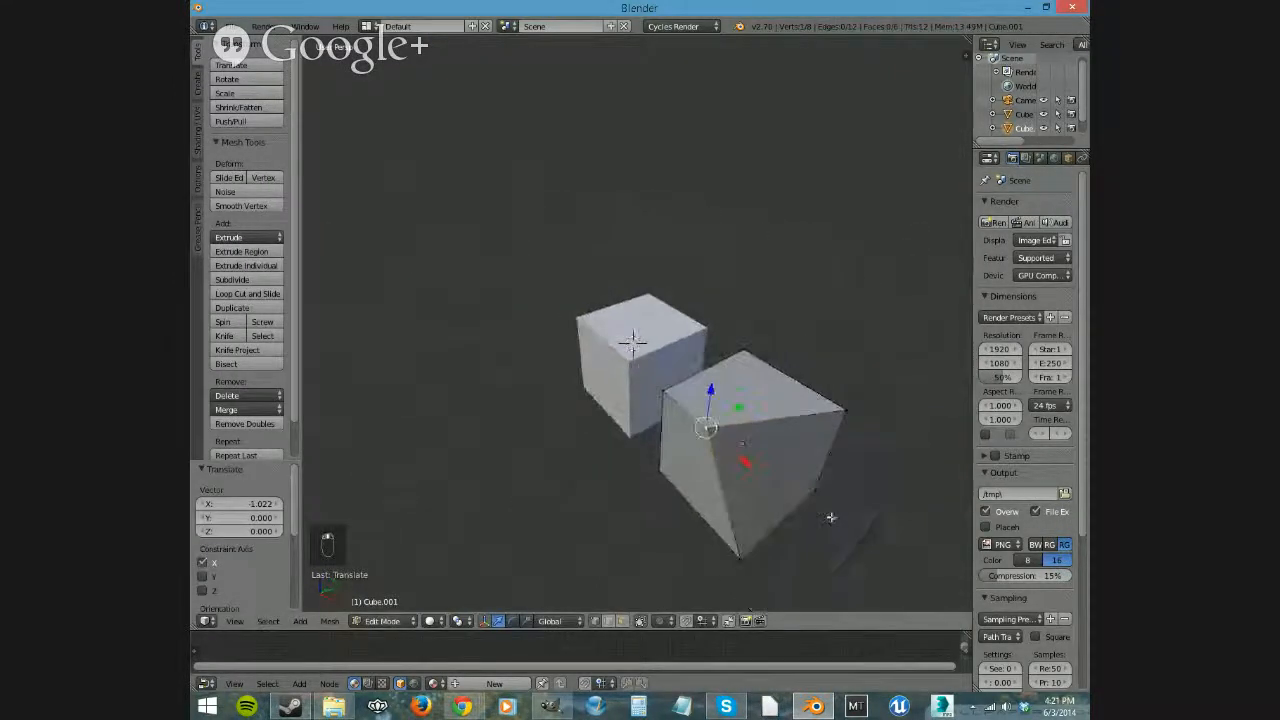
pyautogui.scroll(-1, 831, 518)
pyautogui.press('Tab')
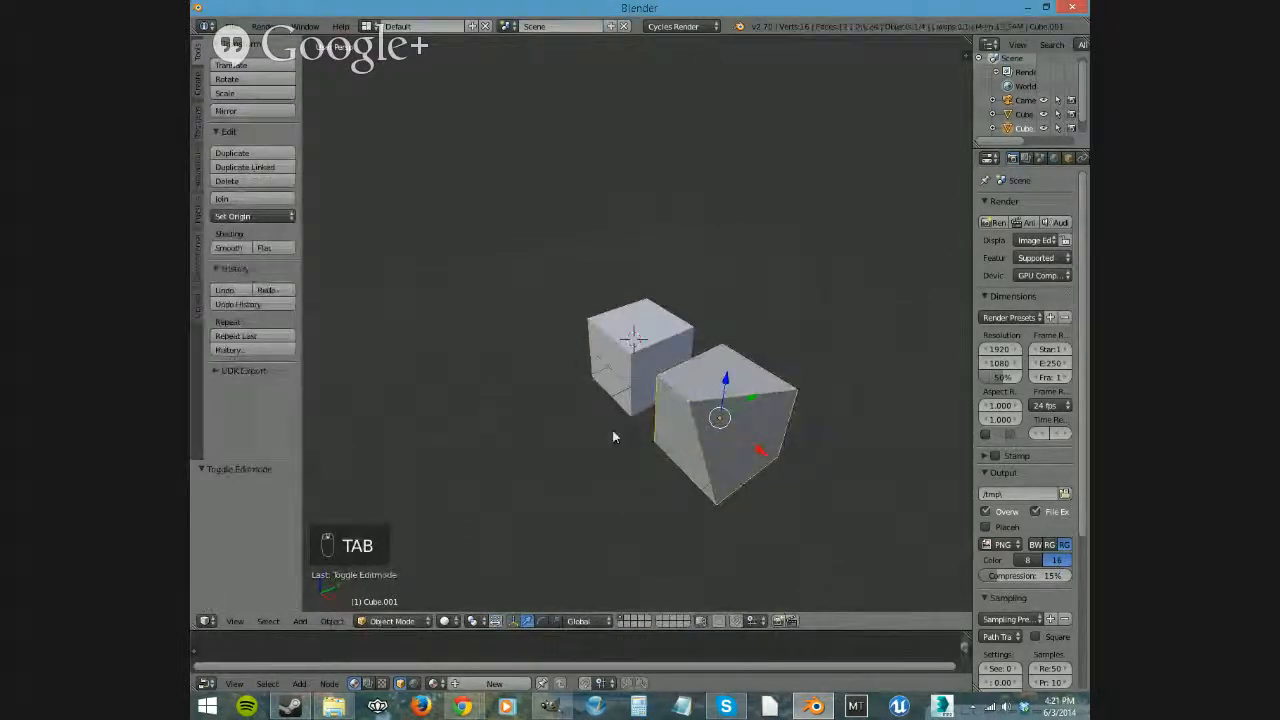
# In Edit Mode, move the original cube's upper front corner vertex about -0.59 units along X, and return to Object Mode.
pyautogui.rightClick(632, 348)
pyautogui.press('Tab')
pyautogui.moveTo(632, 348); pyautogui.dragTo(738, 452, button='middle')
pyautogui.rightClick(706, 351)
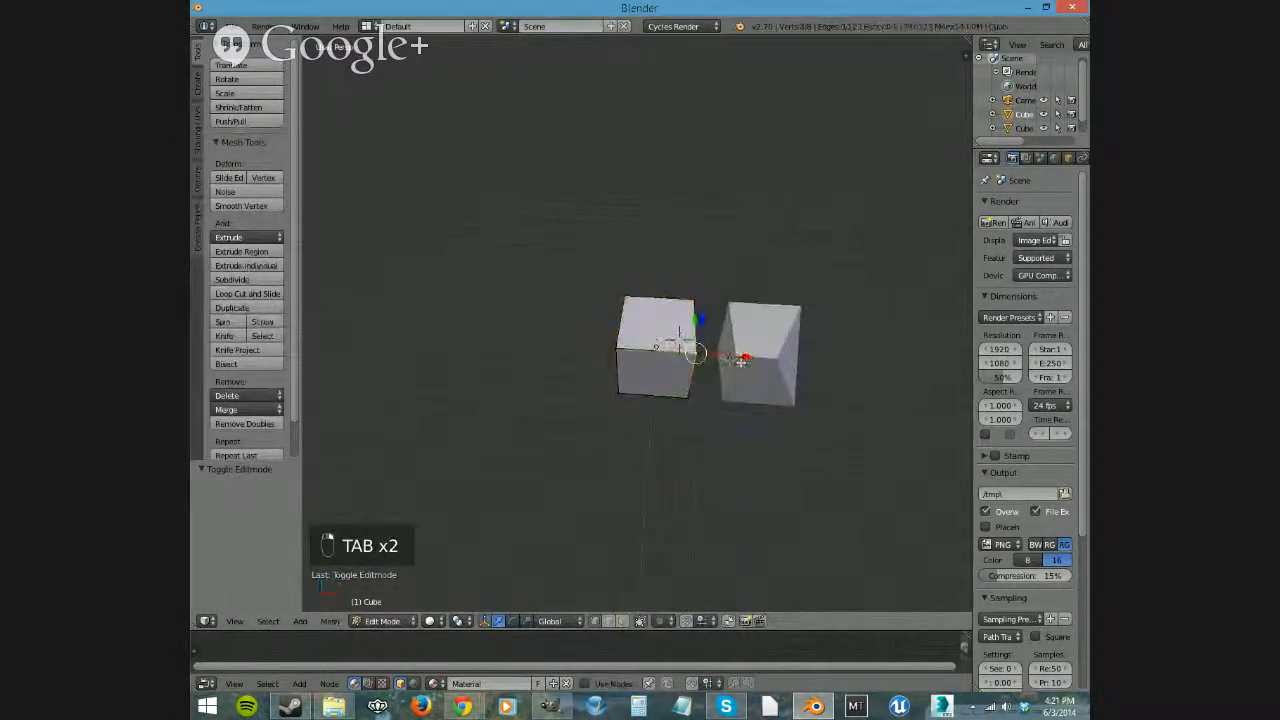
pyautogui.moveTo(743, 359); pyautogui.dragTo(717, 357)
pyautogui.moveTo(729, 377); pyautogui.dragTo(697, 394, button='middle')
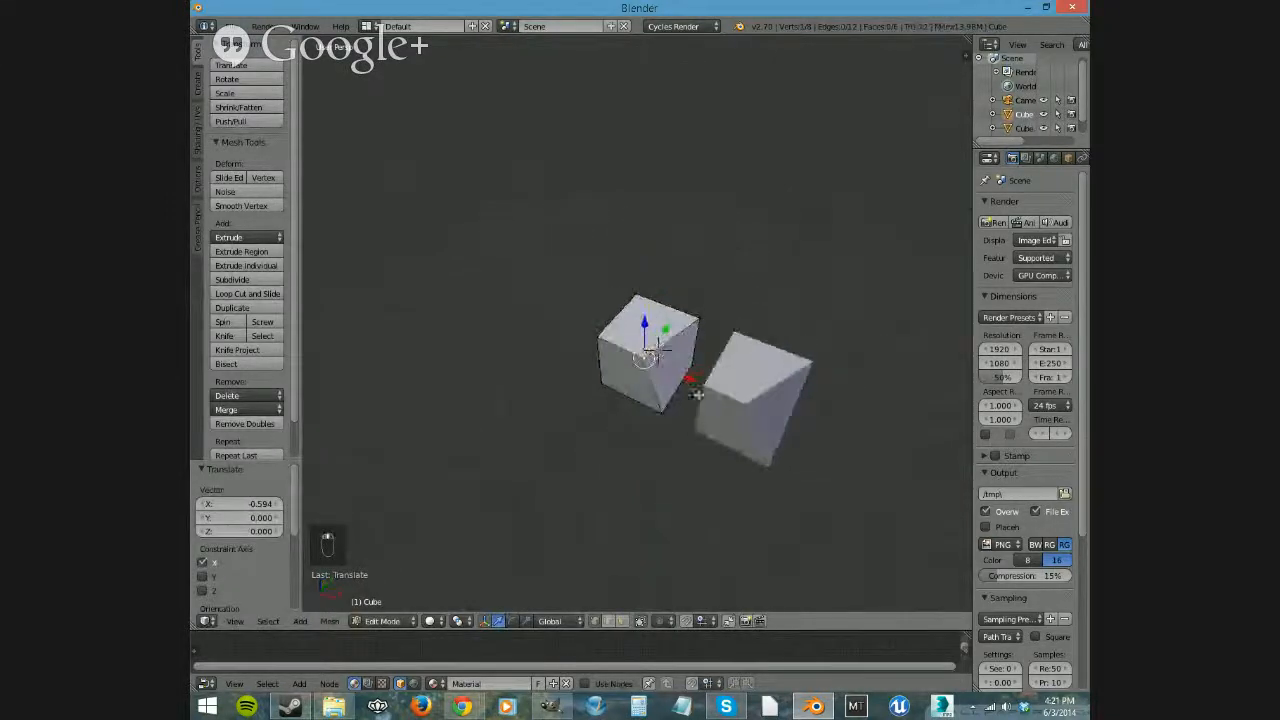
pyautogui.press('Tab')
# Select the second cube and try to move it freely as a whole object.
pyautogui.rightClick(757, 390)
pyautogui.press('g')
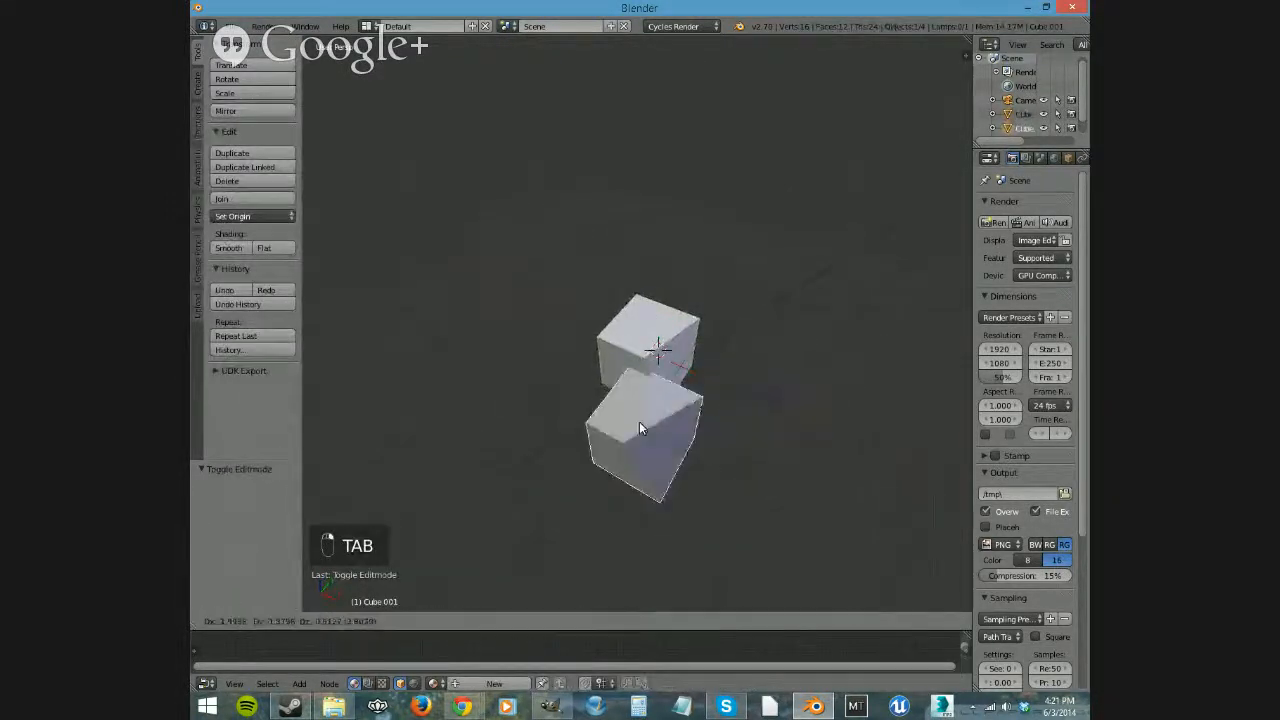
pyautogui.click(748, 395)
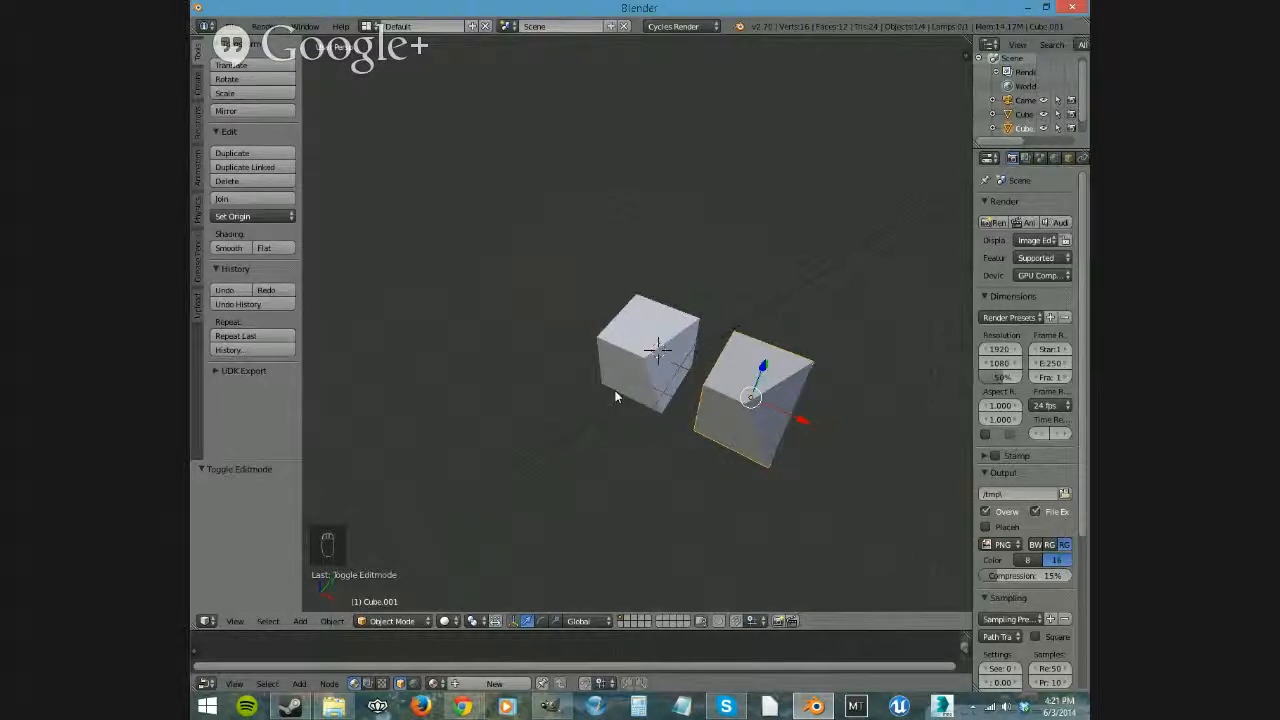
# In Edit Mode, move the second cube's displaced corner vertex back outward about 0.74 units along X, and return to Object Mode.
pyautogui.click(393, 621)
pyautogui.click(392, 590)
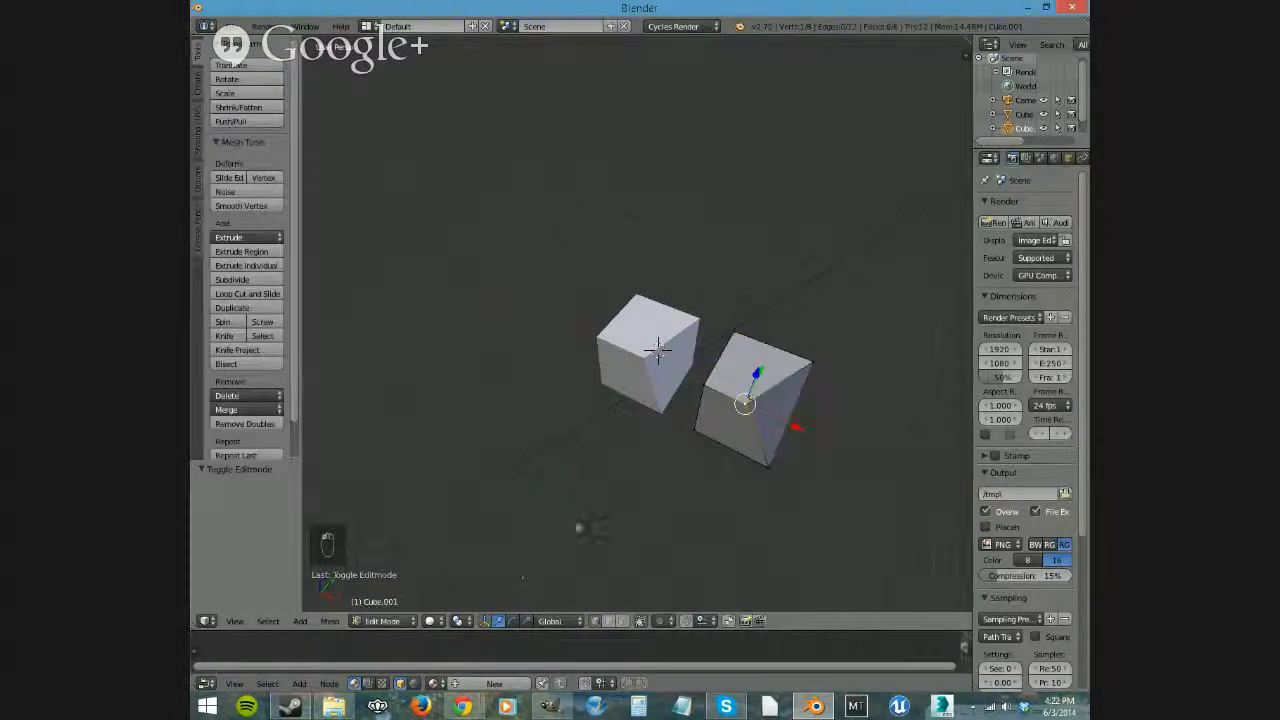
pyautogui.moveTo(801, 440); pyautogui.dragTo(826, 446)
pyautogui.moveTo(826, 446); pyautogui.dragTo(713, 440, button='middle')
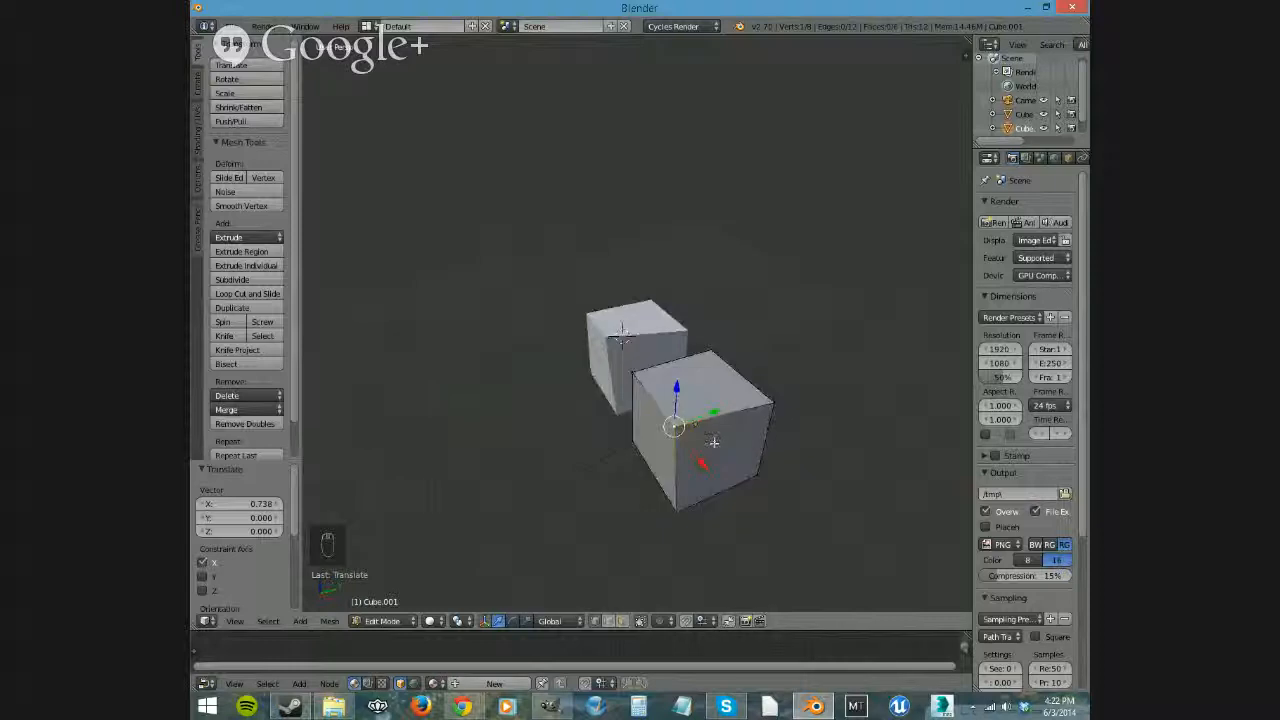
pyautogui.press('Tab')
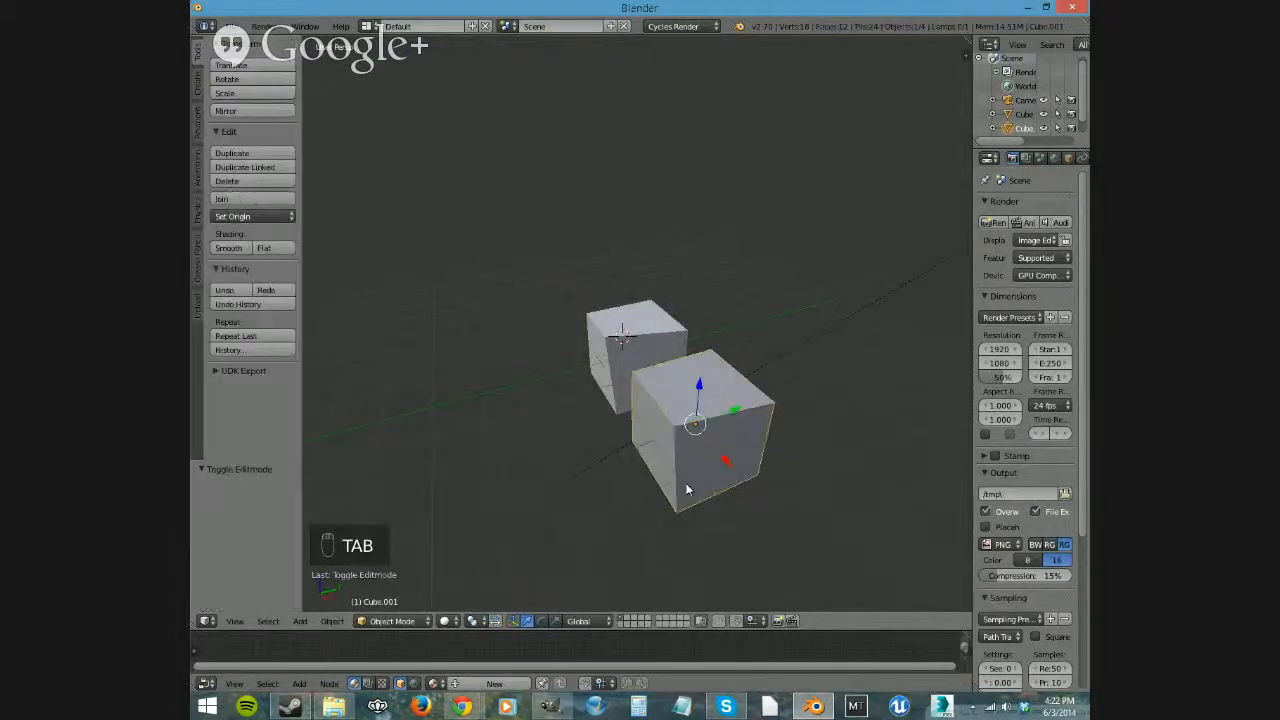
pyautogui.moveTo(648, 462); pyautogui.dragTo(745, 480, button='middle')
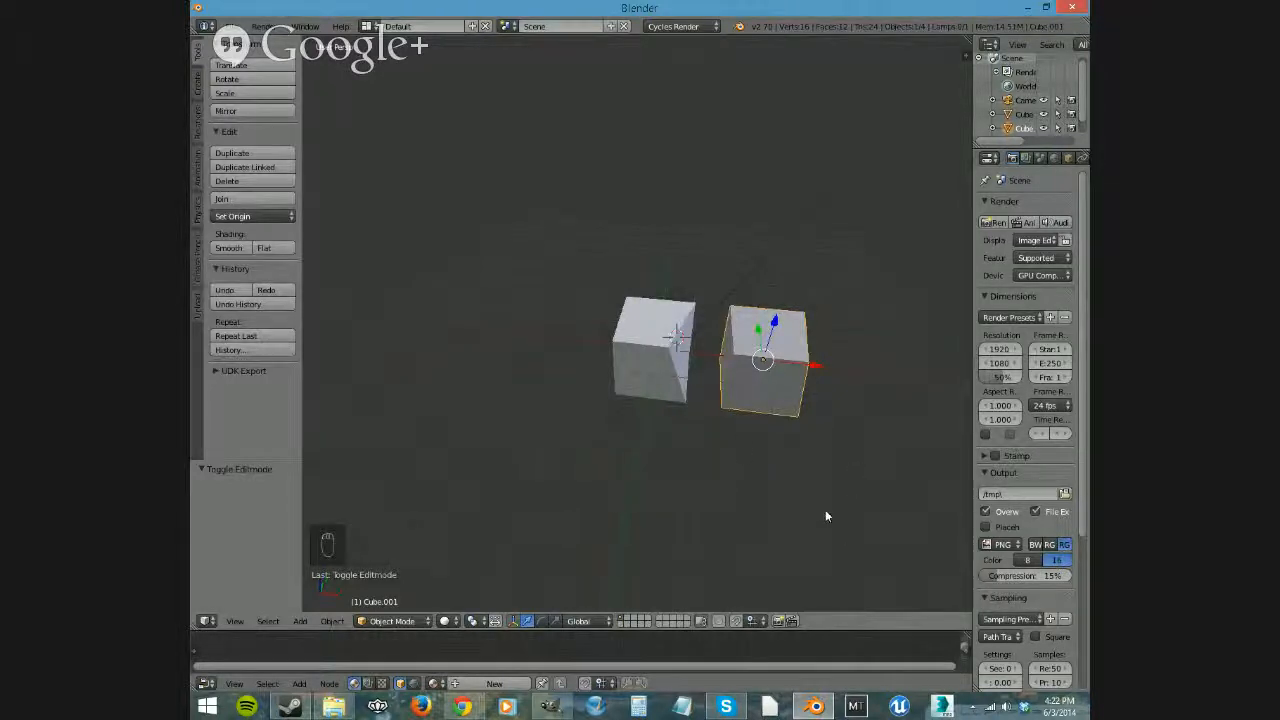
# Select the original cube in Object Mode and switch the selection back to the second cube.
pyautogui.moveTo(820, 437); pyautogui.dragTo(728, 491, button='middle')
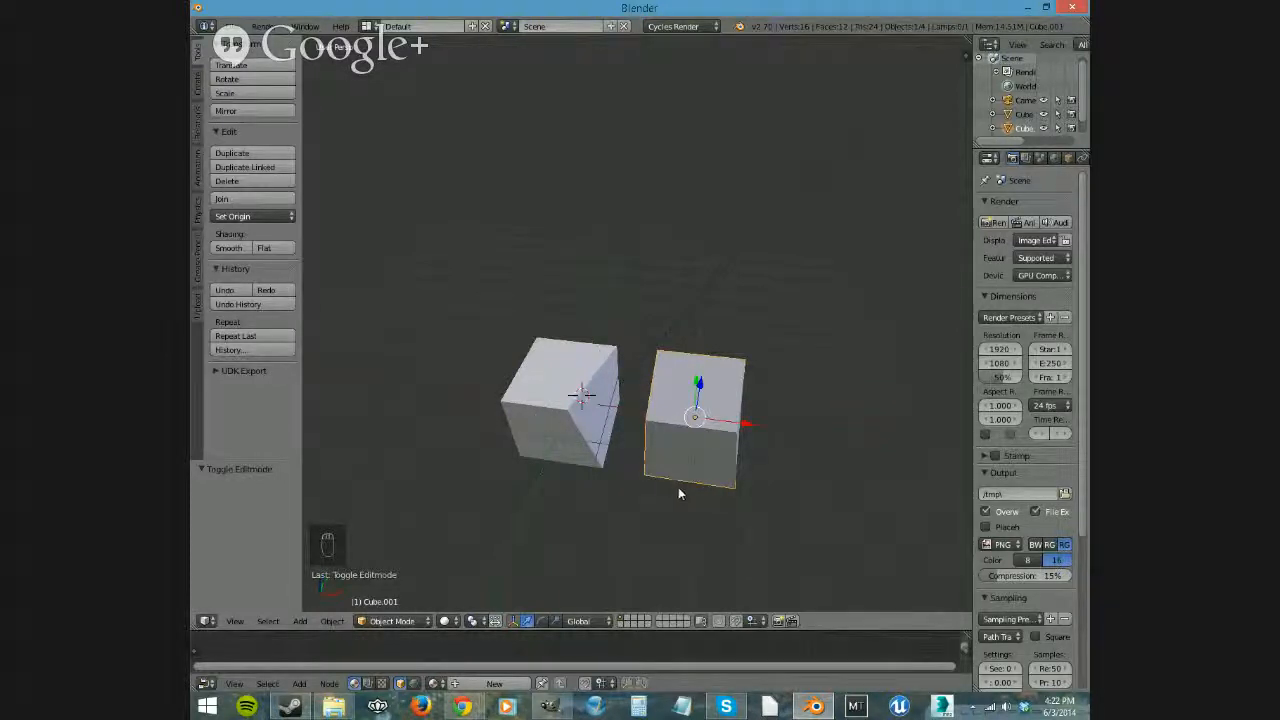
pyautogui.moveTo(726, 470); pyautogui.dragTo(704, 449, button='middle')
pyautogui.rightClick(560, 392)
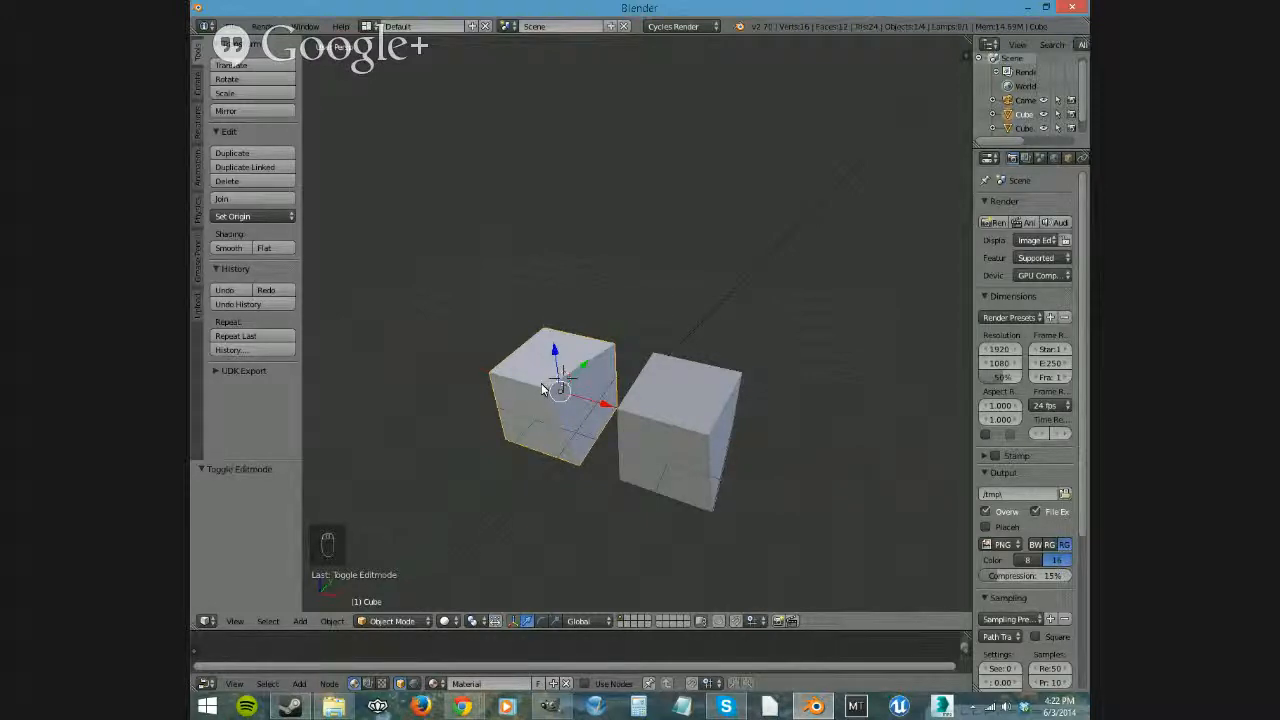
pyautogui.rightClick(670, 446)
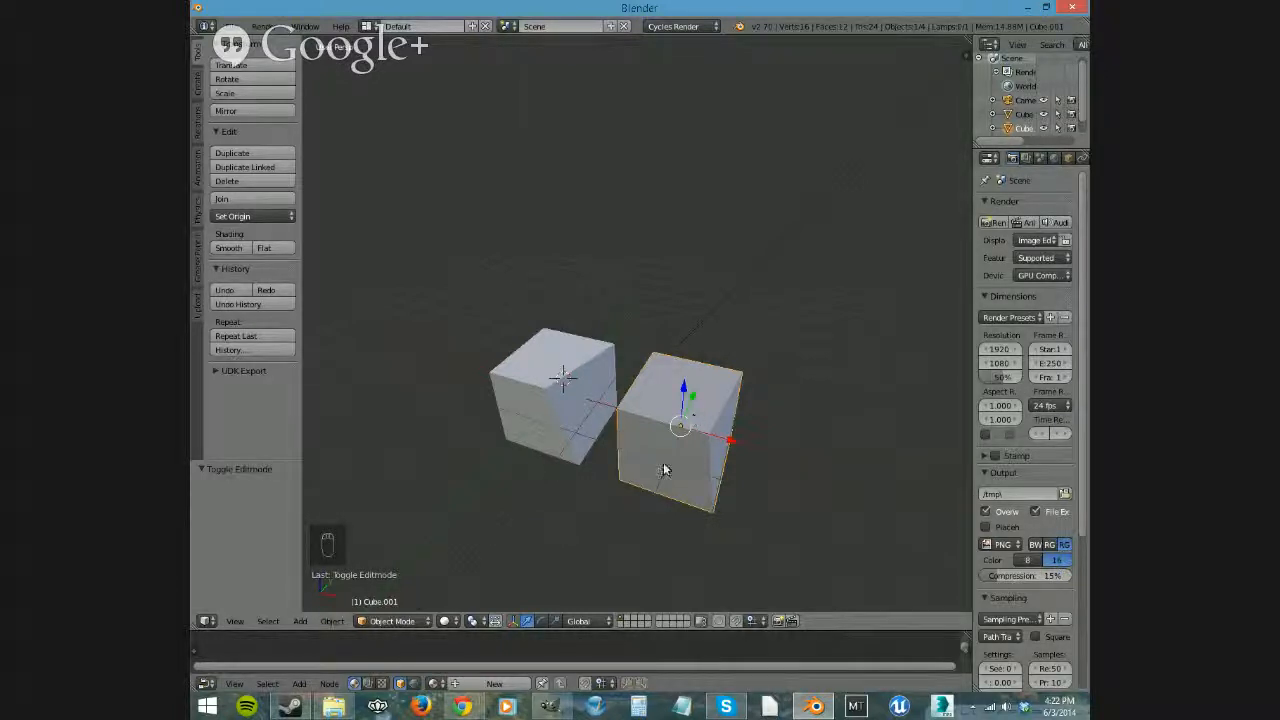
# In Edit Mode, move the second cube's upper front corner vertex about -0.37 units and its lower front corner vertex about -0.50 units along X.
pyautogui.press('Tab')
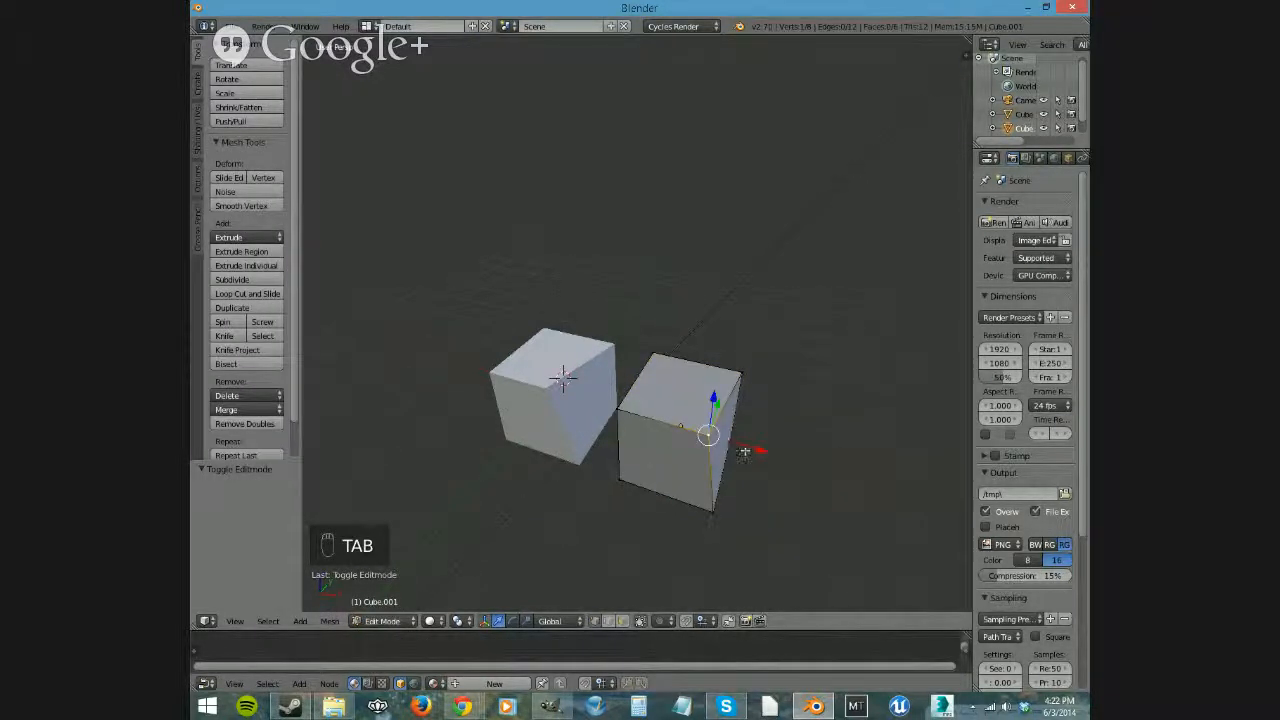
pyautogui.moveTo(748, 449)
pyautogui.mouseDown()
pyautogui.moveTo(777, 449)
pyautogui.moveTo(735, 444)
pyautogui.mouseUp()
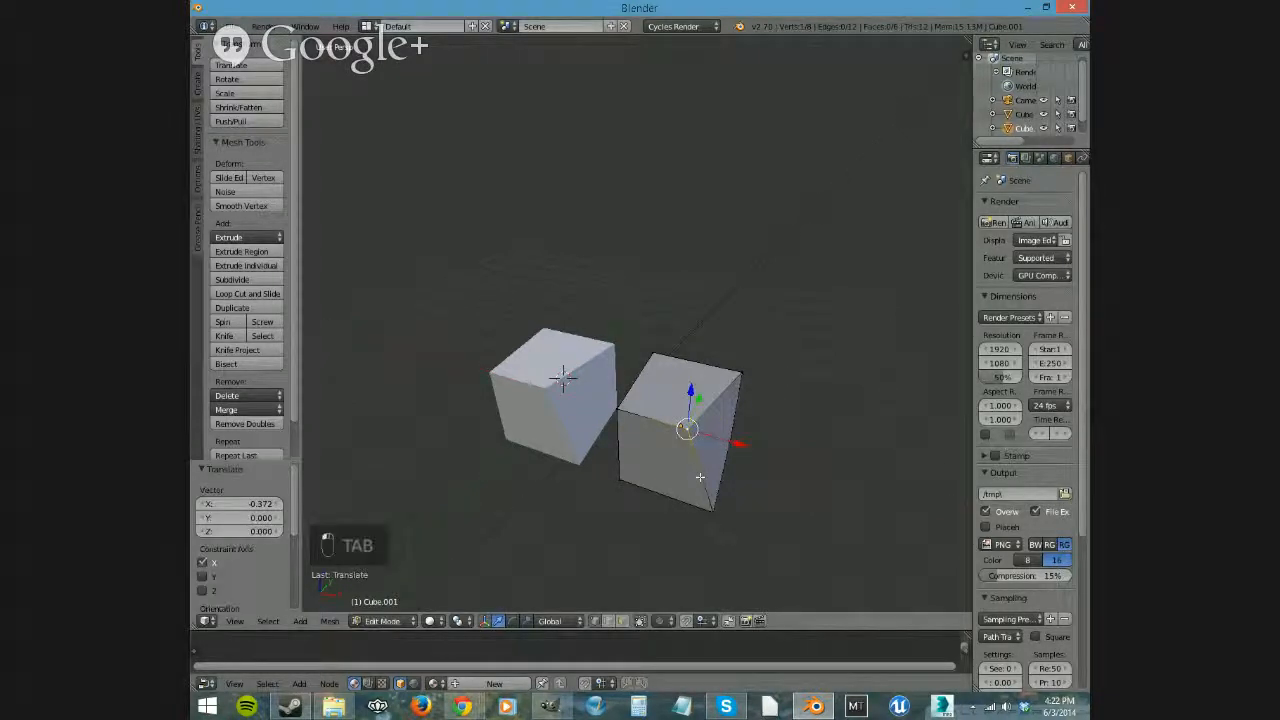
pyautogui.rightClick(712, 510)
pyautogui.moveTo(743, 530); pyautogui.dragTo(729, 523)
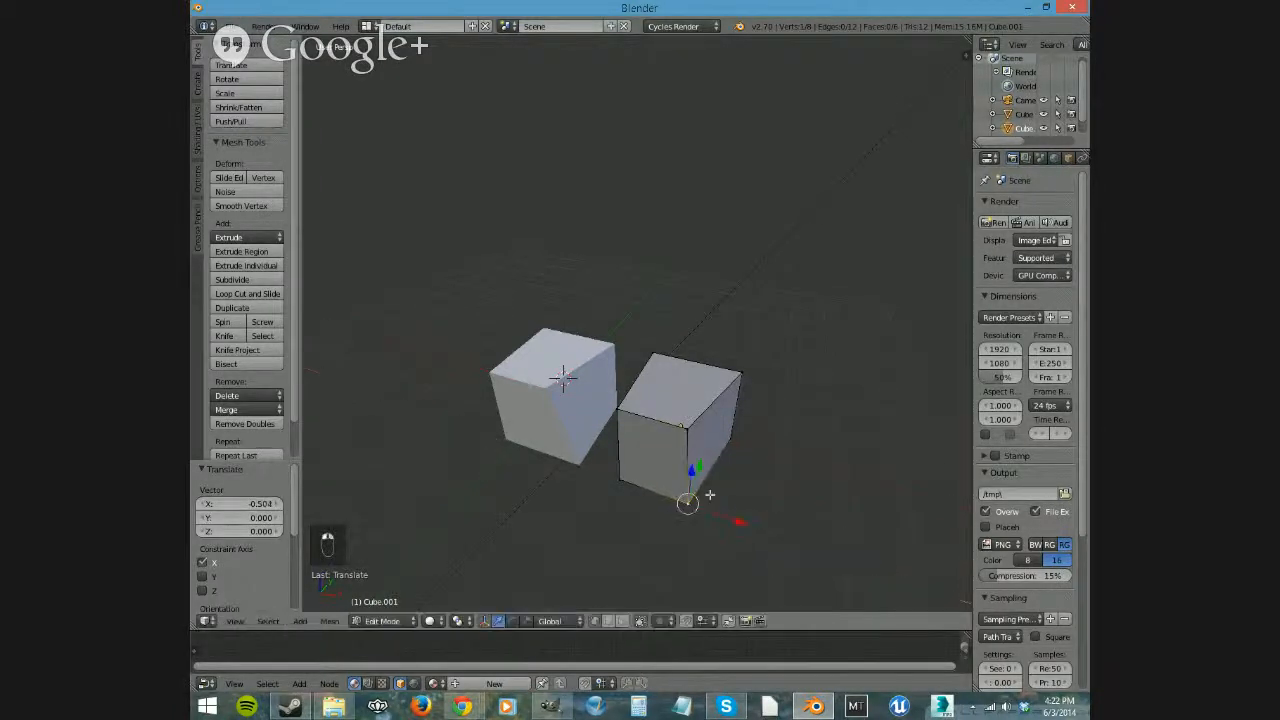
# Reposition the second cube's lower front corner vertex along Z and X, finishing with about -0.58 units along Z, and return to Object Mode.
pyautogui.moveTo(694, 469); pyautogui.dragTo(693, 443)
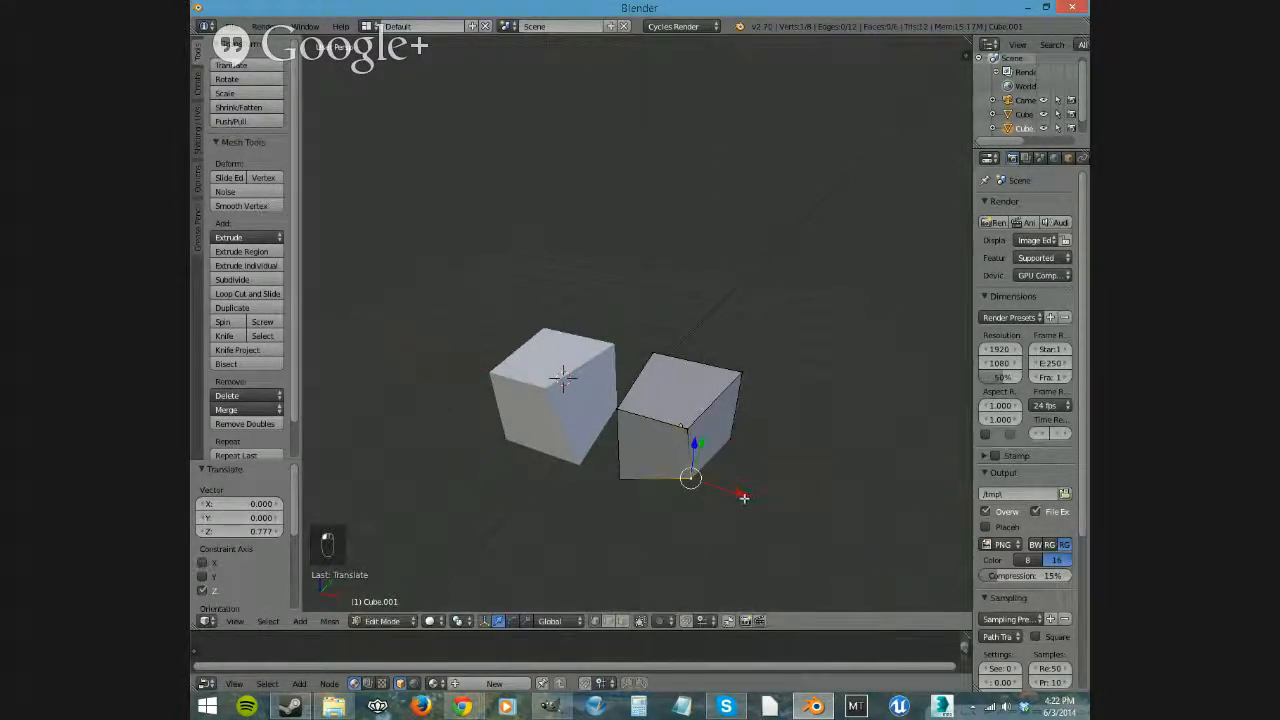
pyautogui.moveTo(740, 494); pyautogui.dragTo(717, 472)
pyautogui.moveTo(737, 491); pyautogui.dragTo(699, 487, button='middle')
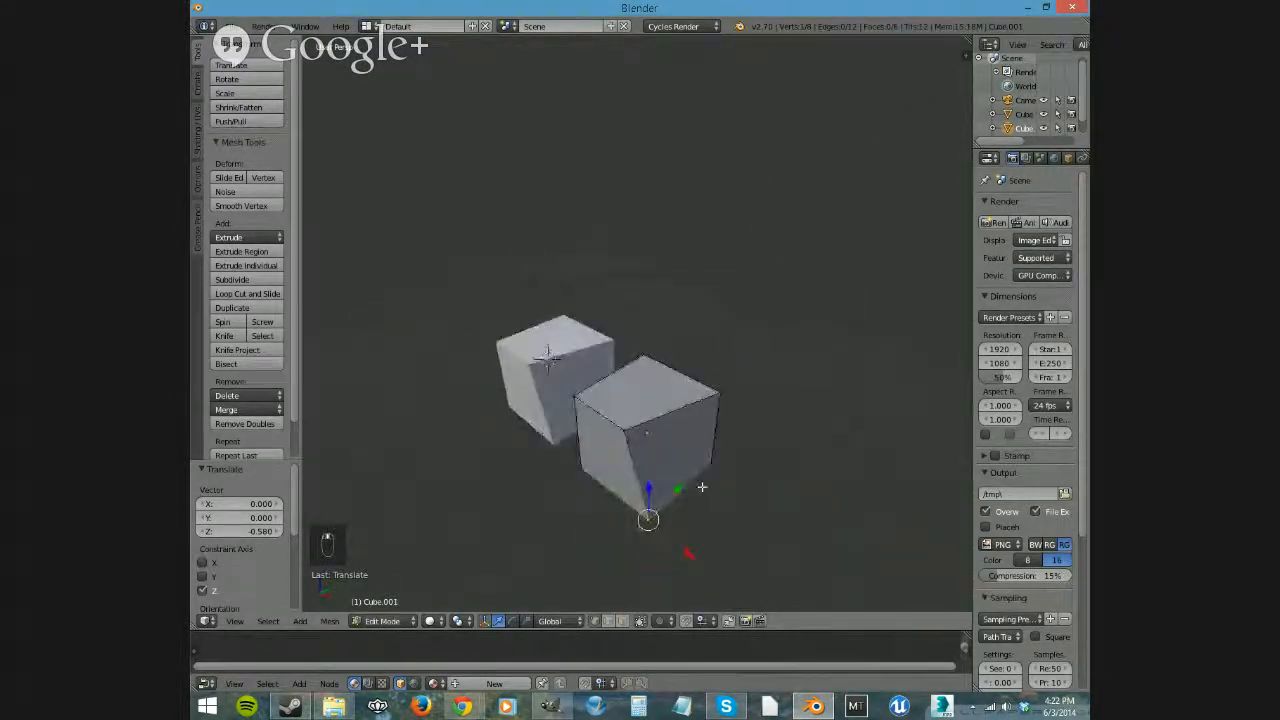
pyautogui.press('Tab')
# Switch the second cube to Sculpt Mode and push its corners outward with additive brush strokes.
pyautogui.click(395, 621)
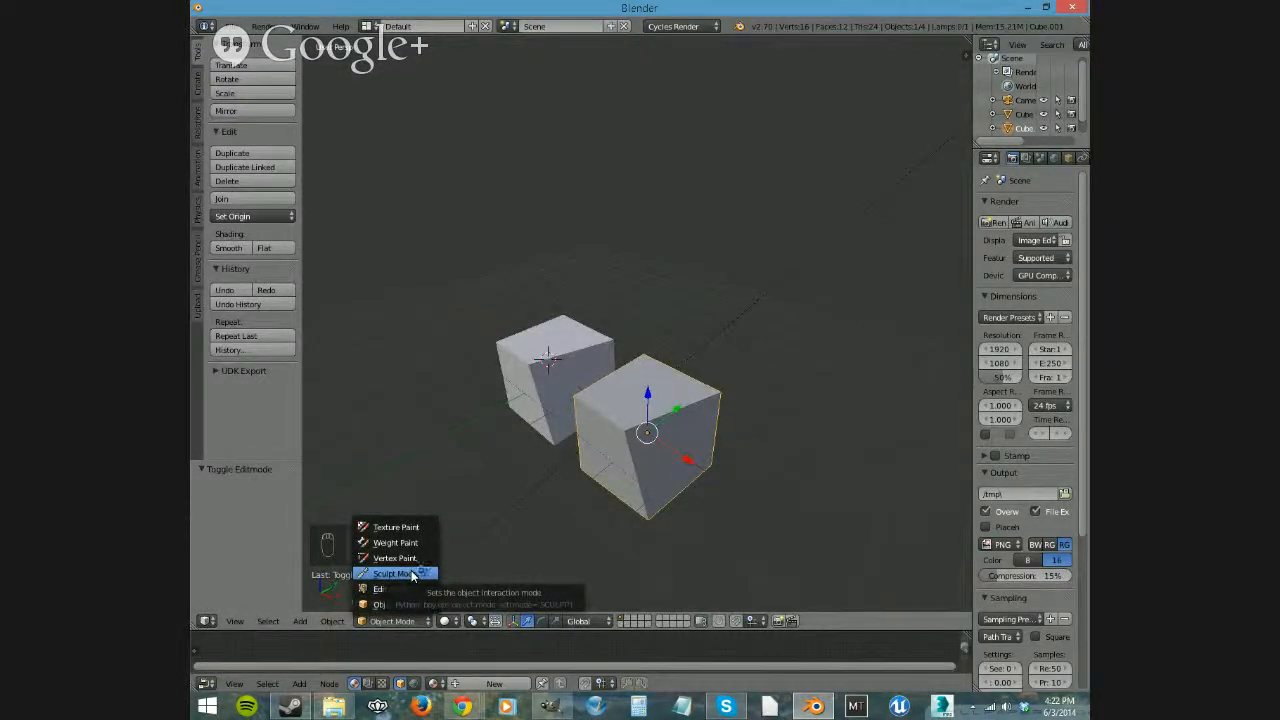
pyautogui.click(411, 576)
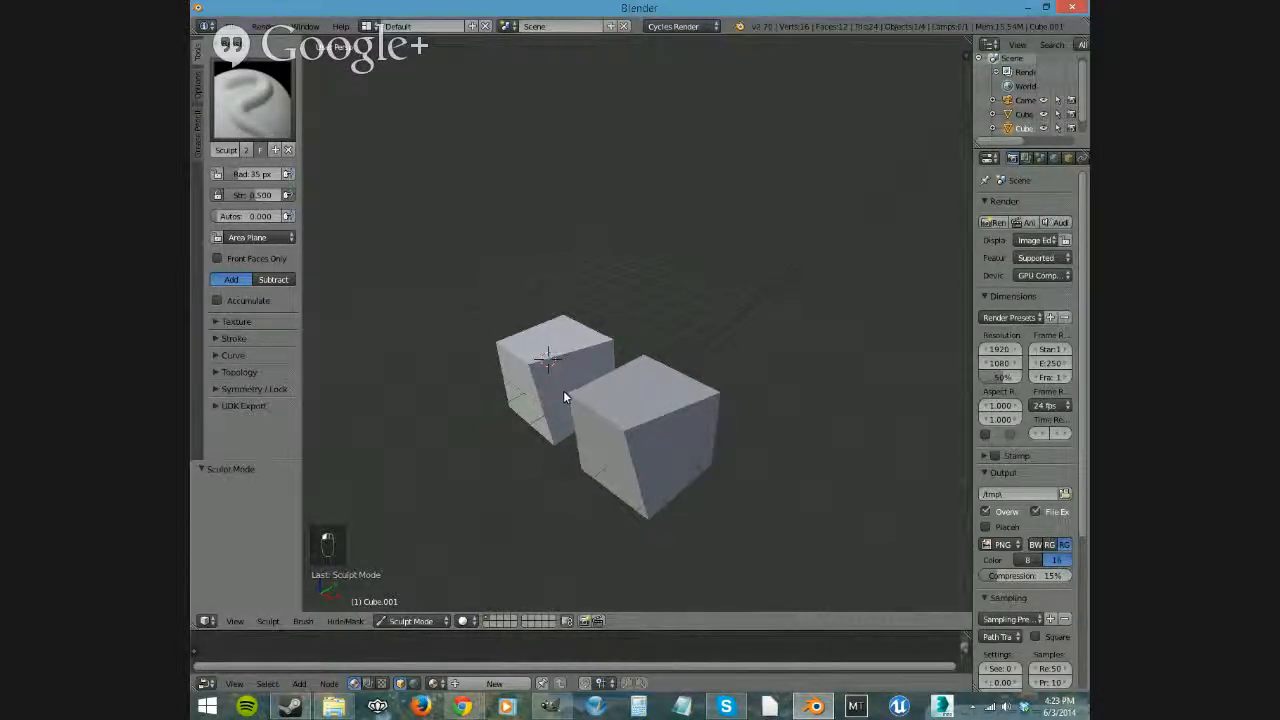
pyautogui.moveTo(569, 395); pyautogui.dragTo(629, 430)
pyautogui.click(718, 390)
pyautogui.click(647, 355)
pyautogui.click(647, 355)
pyautogui.click(647, 355)
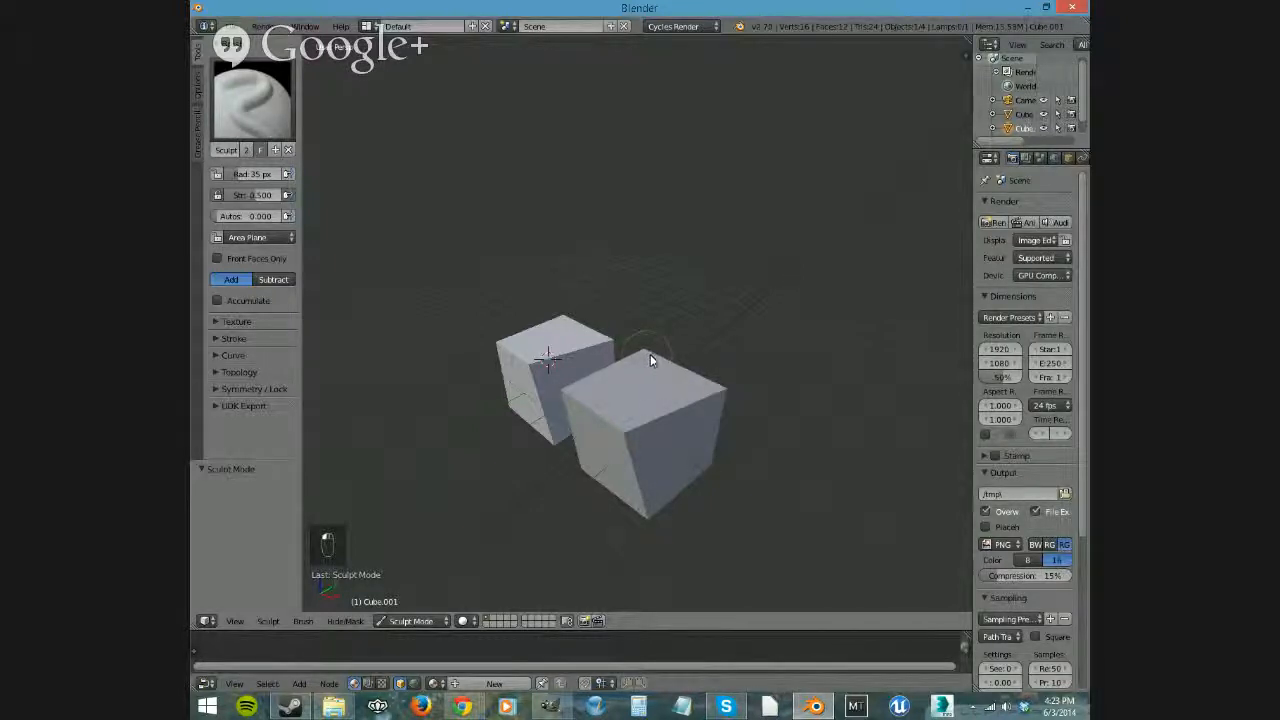
pyautogui.click(647, 514)
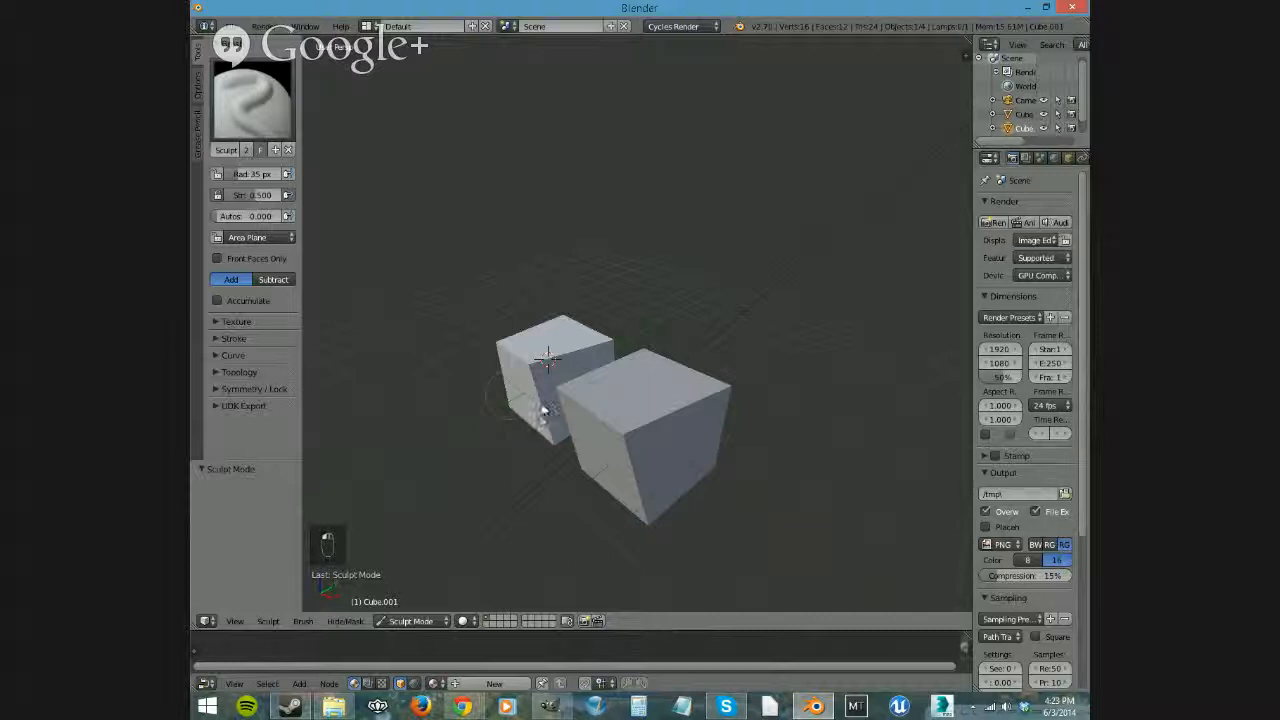
pyautogui.click(418, 621)
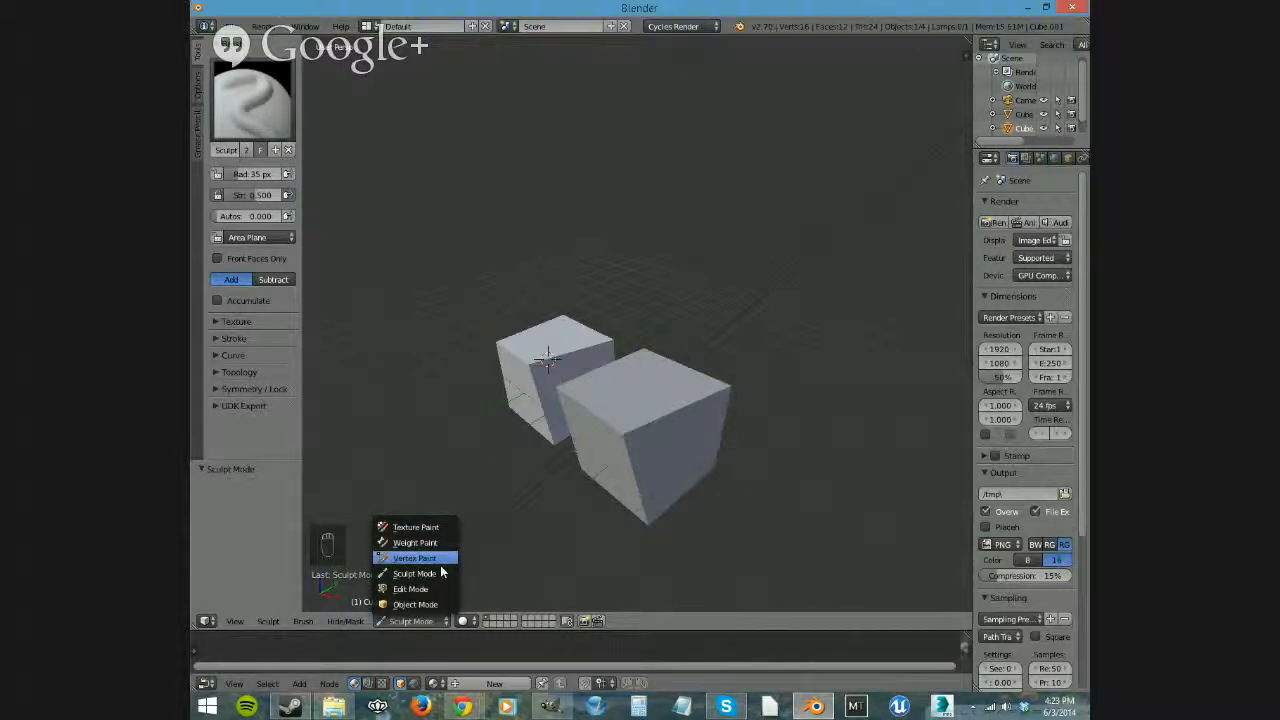
pyautogui.moveTo(540, 500); pyautogui.dragTo(514, 520, button='middle')
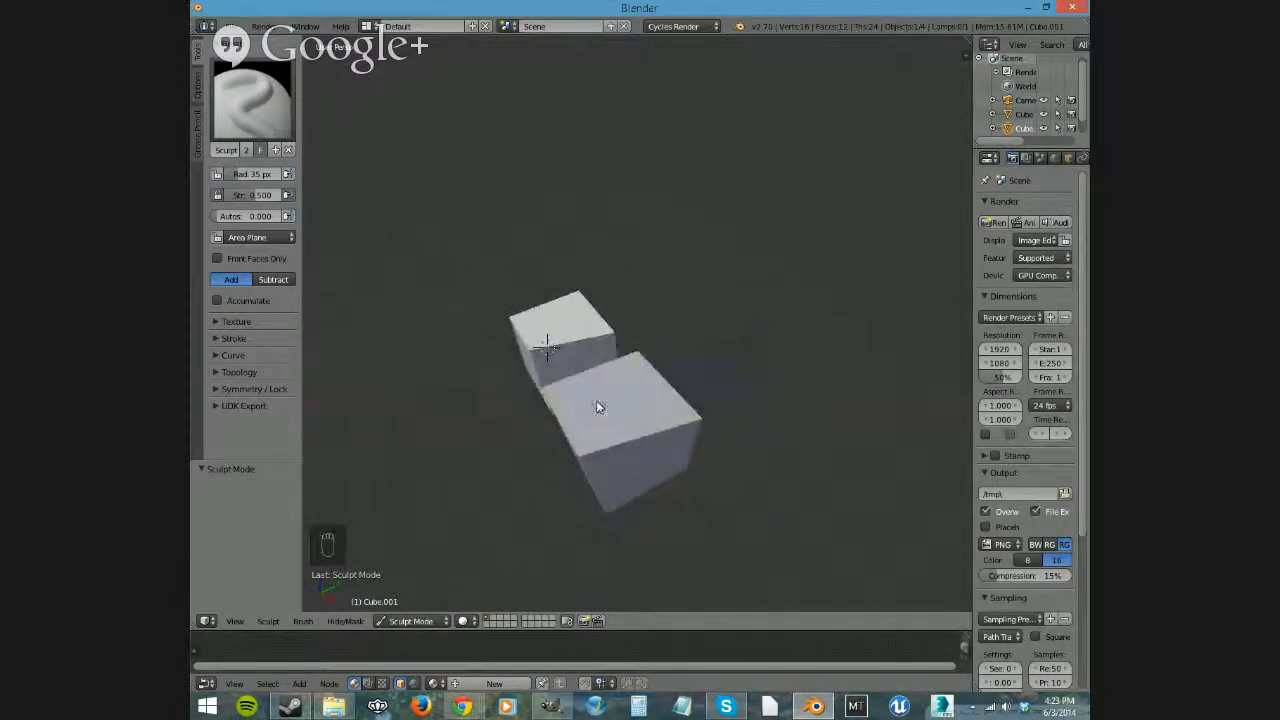
pyautogui.moveTo(600, 409); pyautogui.dragTo(588, 386, button='middle')
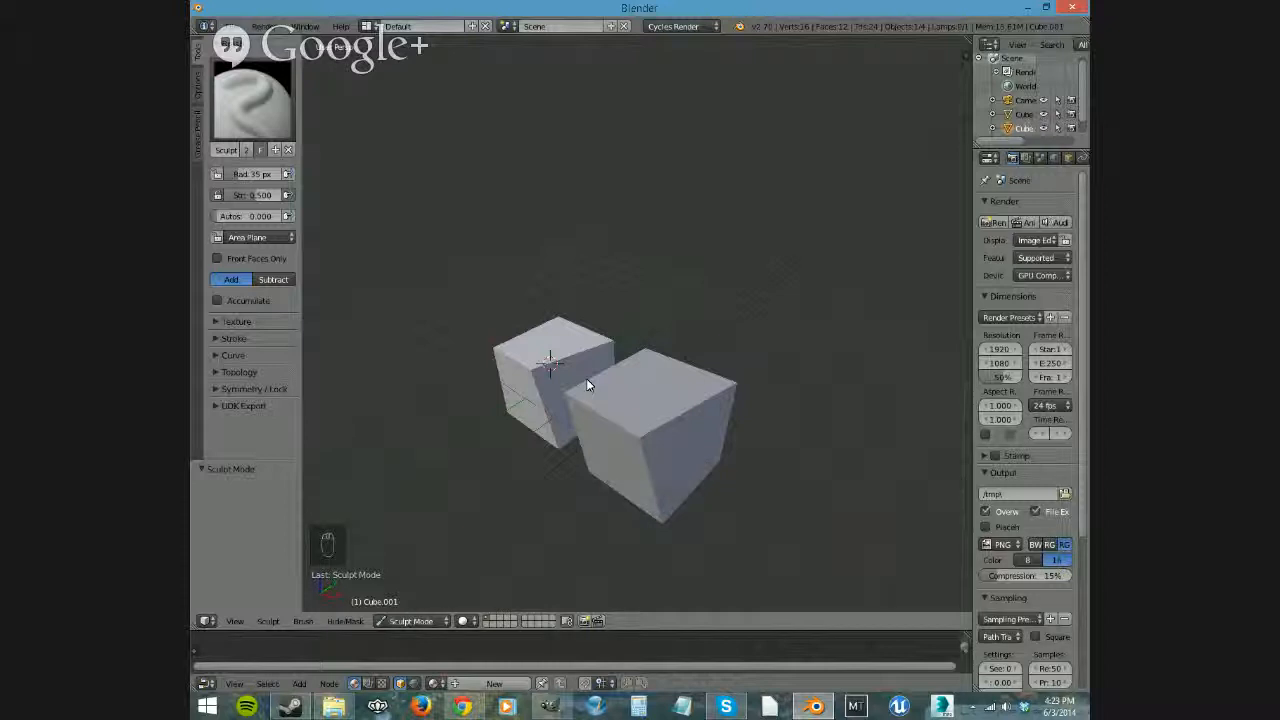
# Toggle the second cube back and forth between Sculpt Mode and Edit Mode.
pyautogui.press('Tab')
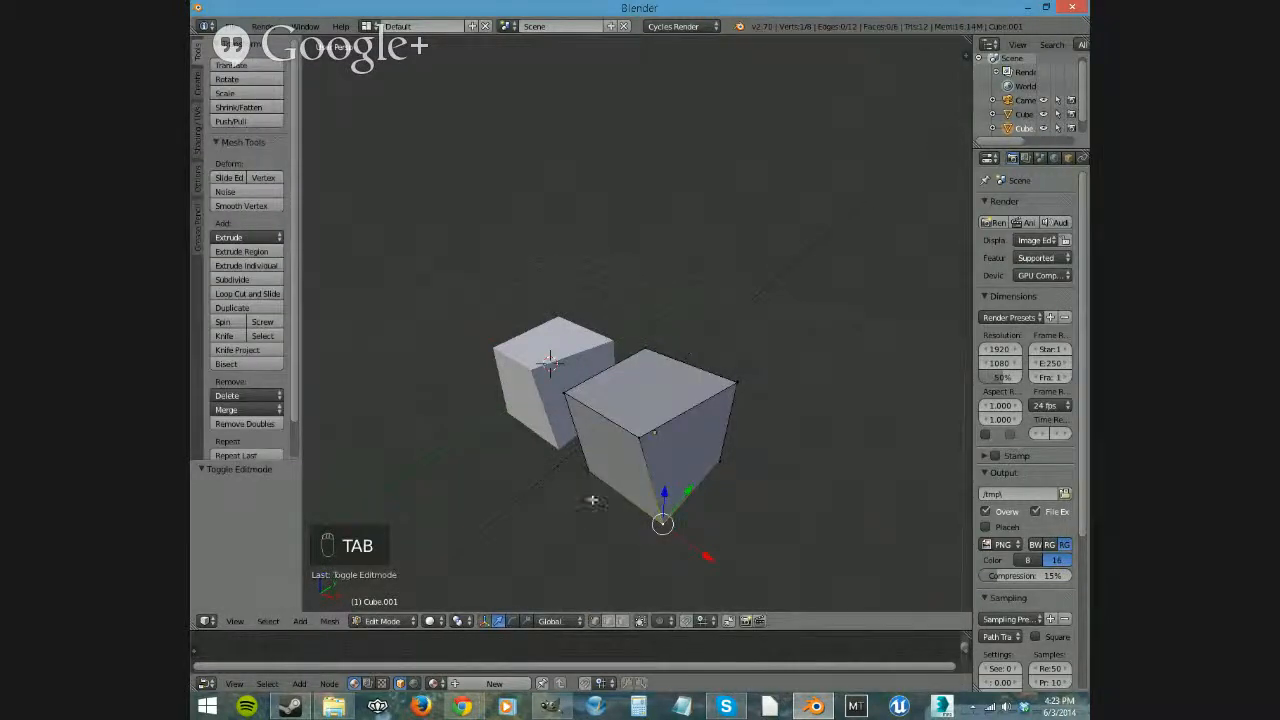
pyautogui.press('Tab')
pyautogui.press('Tab')
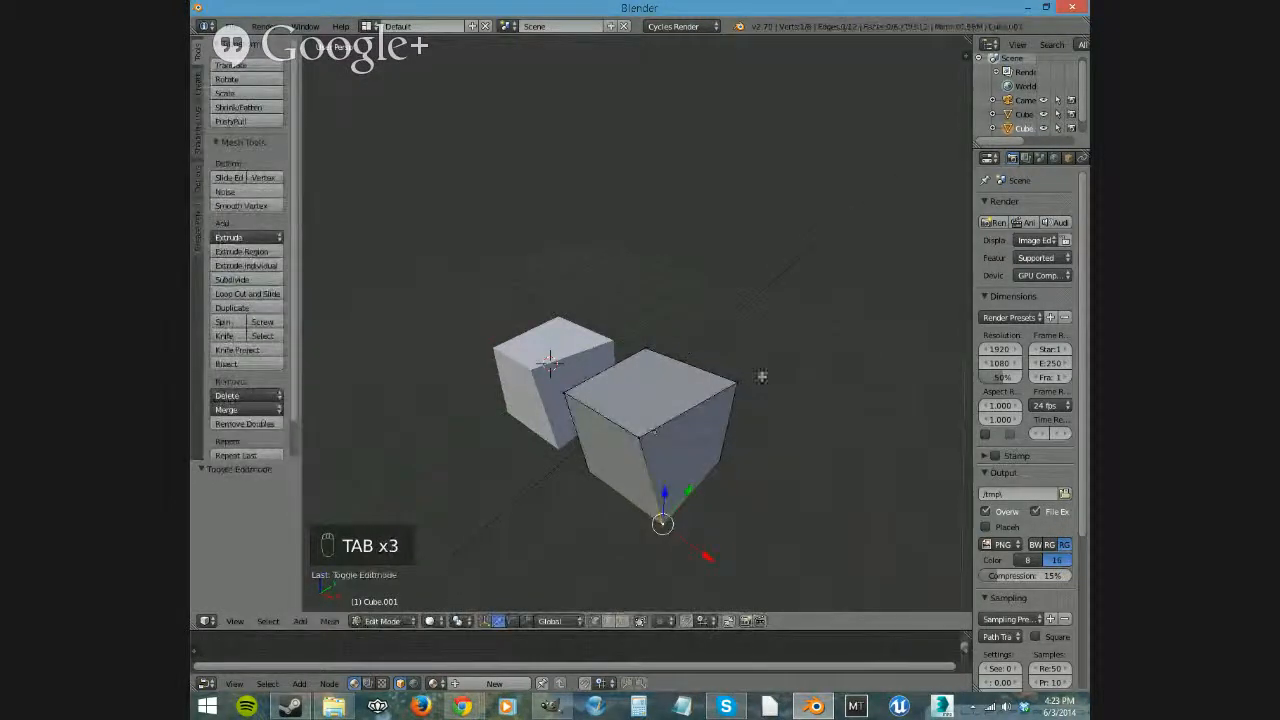
pyautogui.press('Tab')
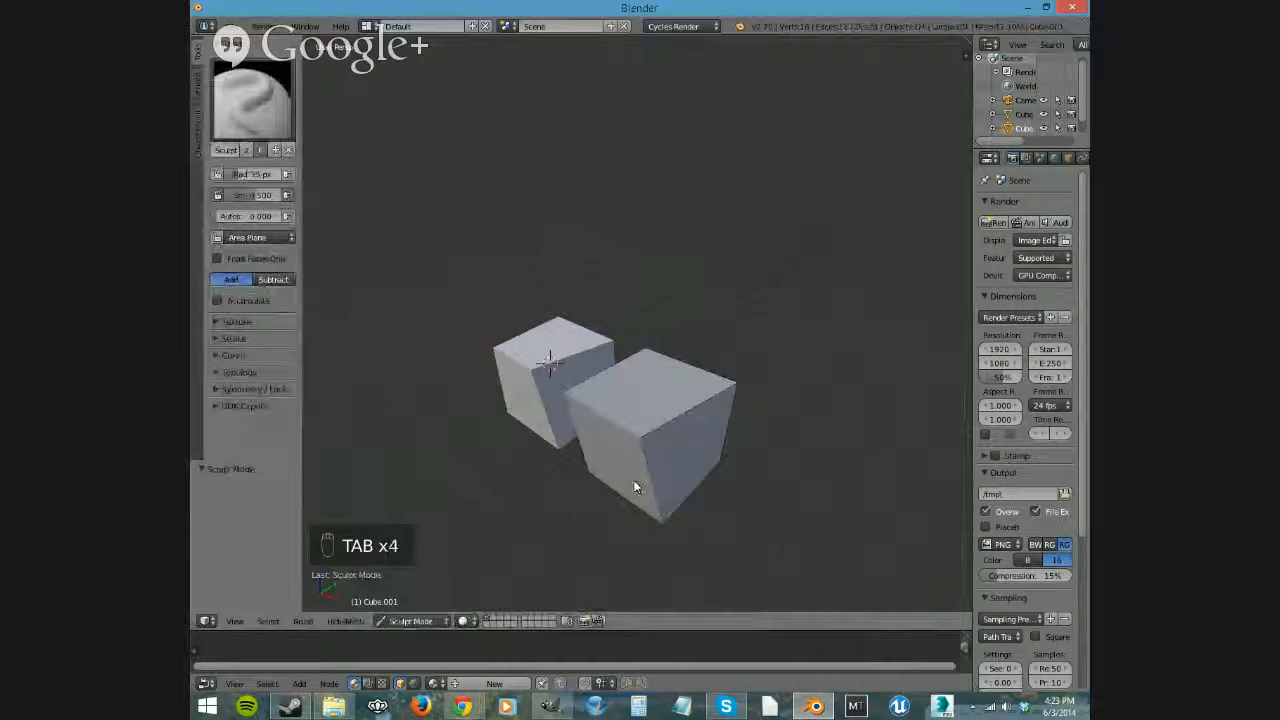
pyautogui.press('Tab')
pyautogui.press('Tab')
# Set the second cube to Object Mode and toggle between Edit Mode and Object Mode, ending in Object Mode.
pyautogui.click(420, 621)
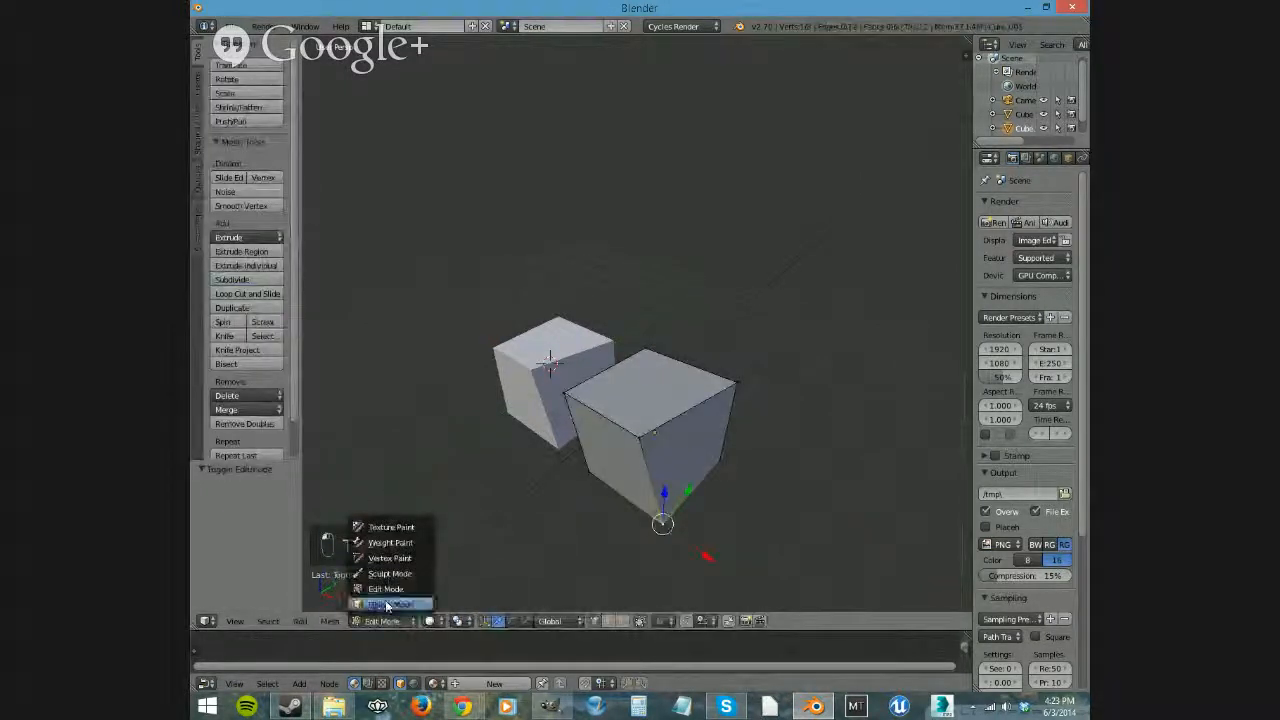
pyautogui.click(390, 604)
pyautogui.press('Tab')
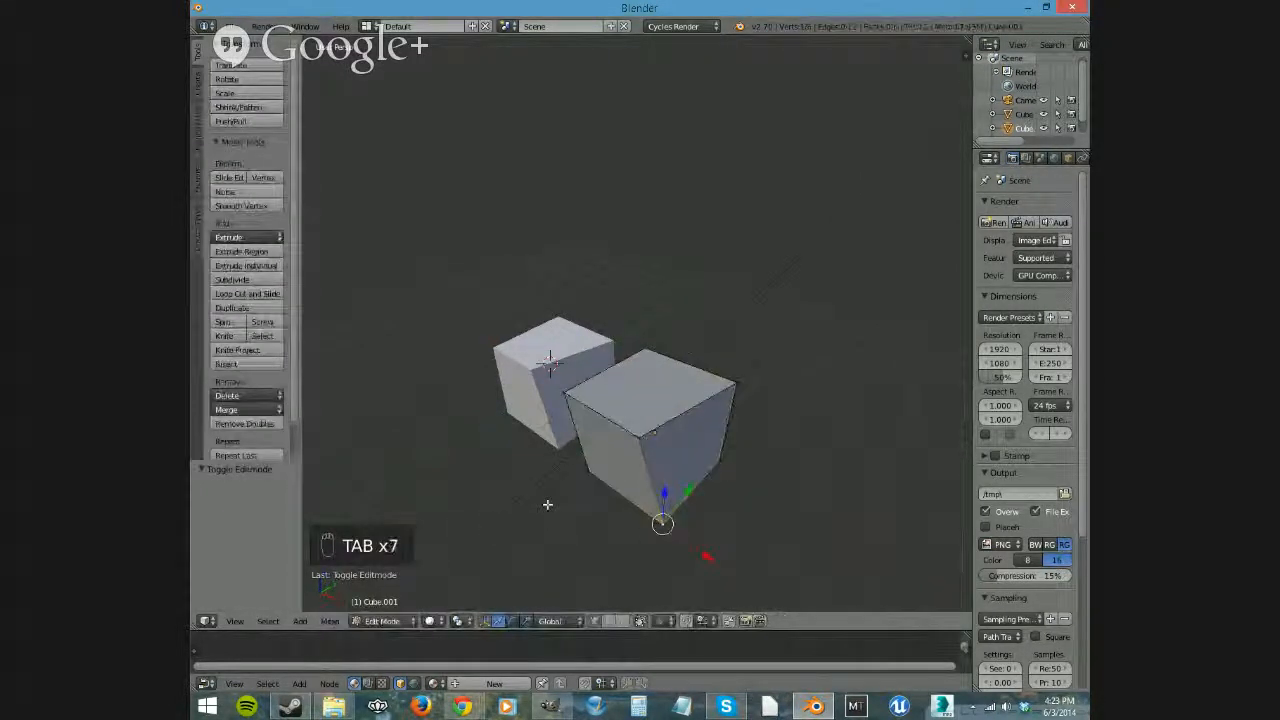
pyautogui.press('Tab')
pyautogui.press('Tab')
pyautogui.press('Tab')
# Select the second cube and raise the whole object about 1.76 units along Z.
pyautogui.moveTo(574, 532); pyautogui.dragTo(648, 445, button='middle')
pyautogui.rightClick(645, 455)
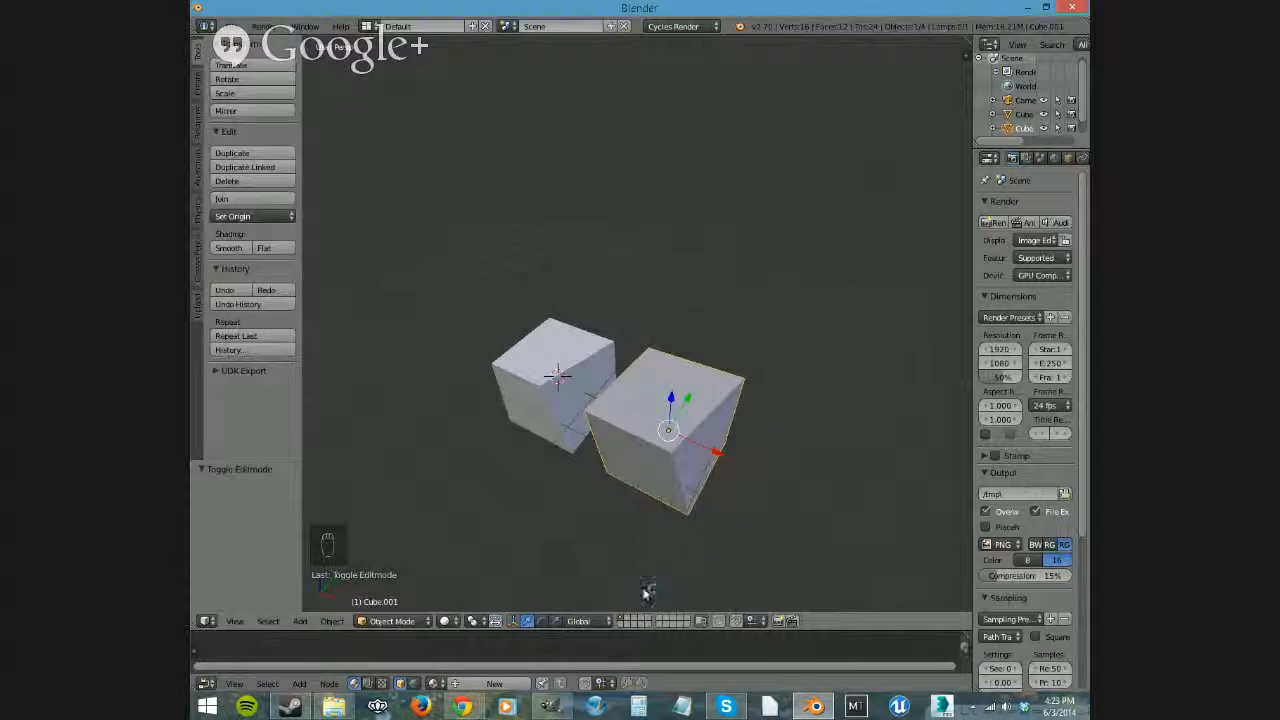
pyautogui.moveTo(672, 402); pyautogui.dragTo(680, 345)
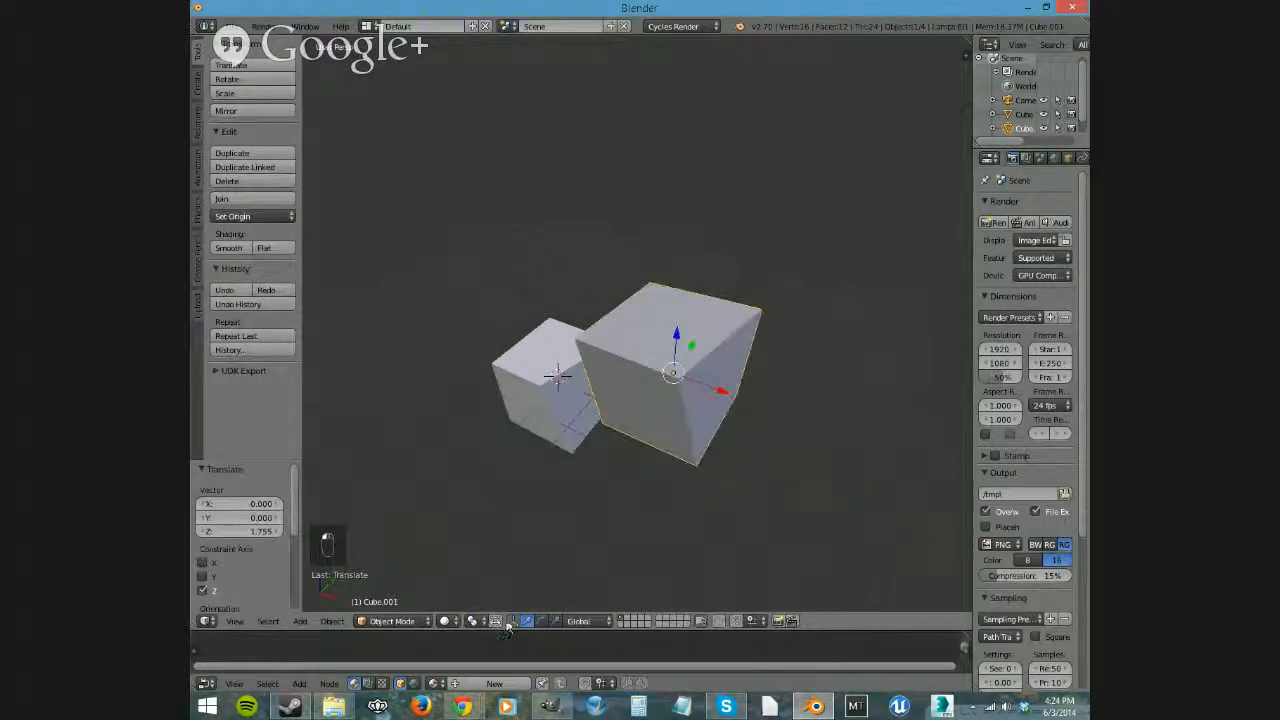
# Try rotating the second cube as a whole object with the rotate manipulator.
pyautogui.click(527, 621)
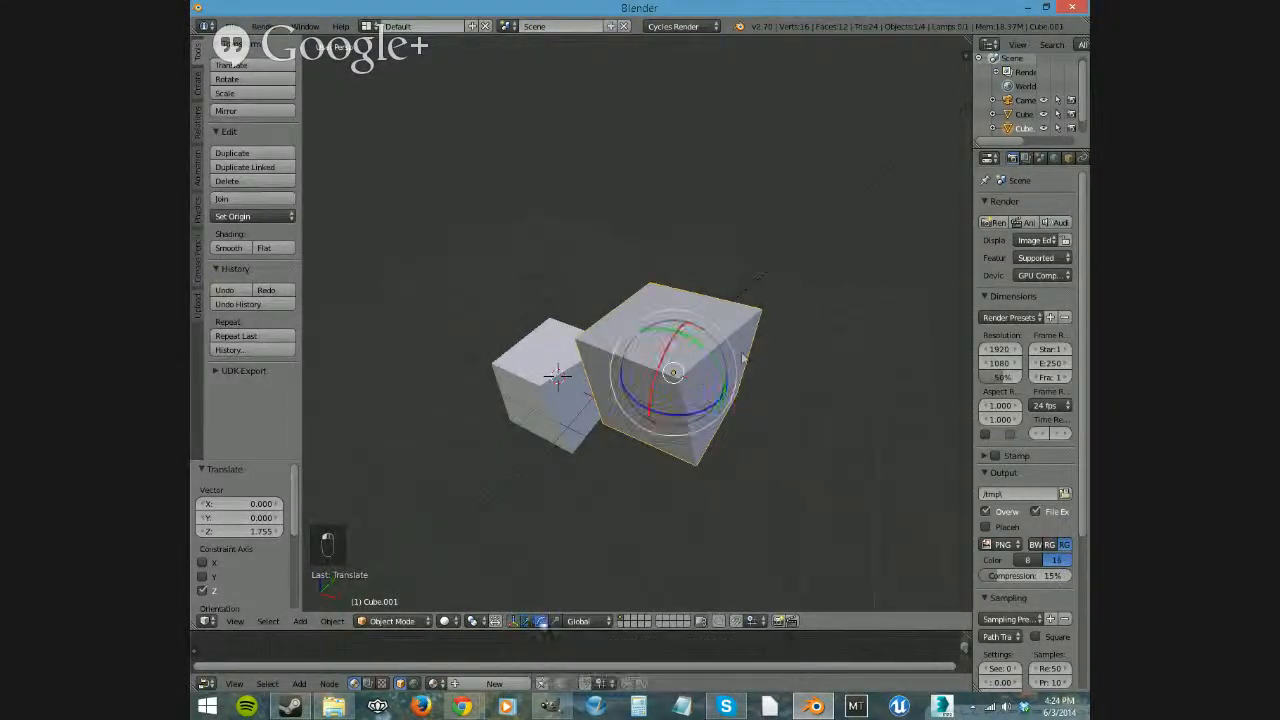
pyautogui.moveTo(743, 363); pyautogui.dragTo(777, 432)
pyautogui.rightClick(777, 427)
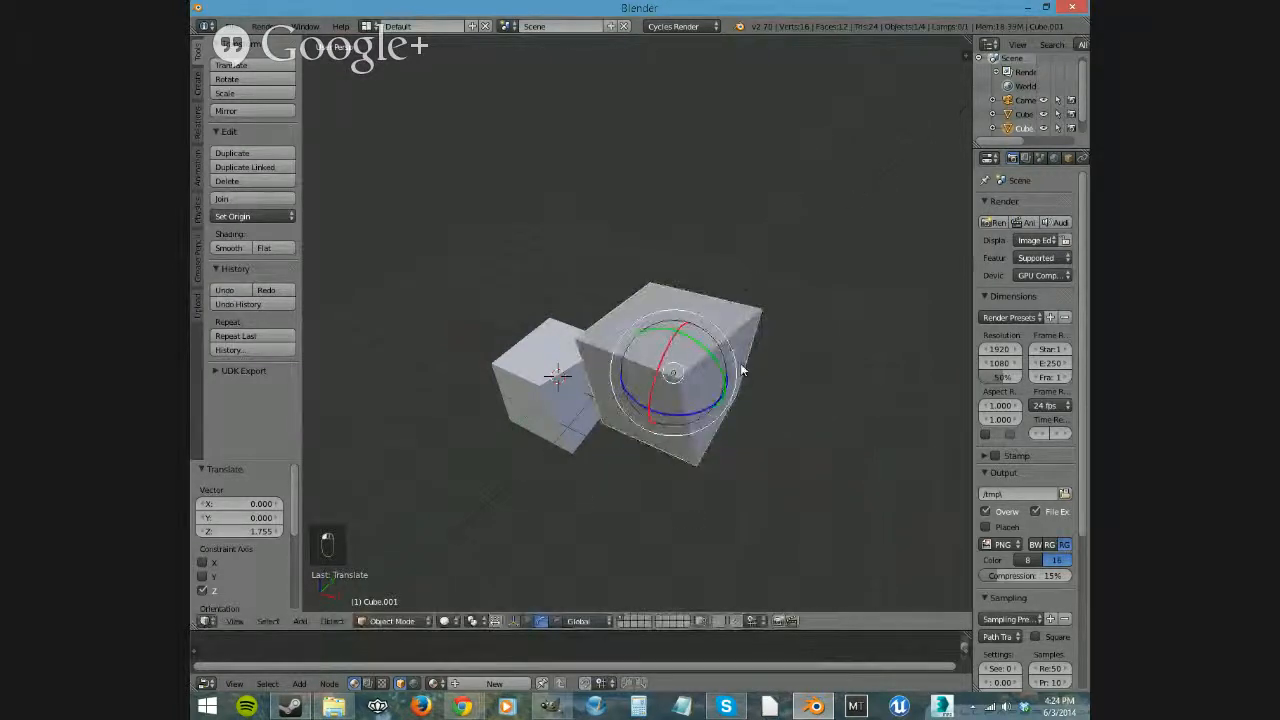
# Try scaling the second cube along X with the scale manipulator and then uniformly, and undo the scaling.
pyautogui.click(553, 622)
pyautogui.moveTo(723, 391); pyautogui.dragTo(839, 439)
pyautogui.rightClick(839, 439)
pyautogui.press('s')
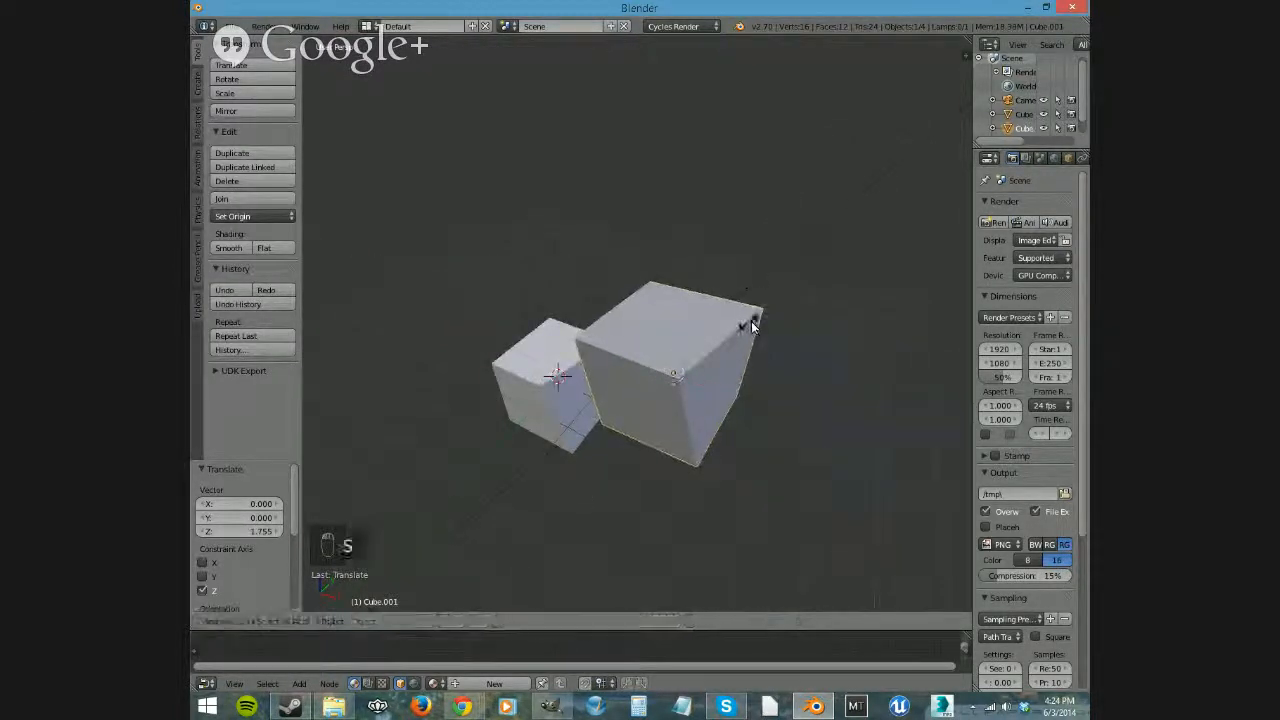
pyautogui.click(865, 271)
pyautogui.hotkey('ctrl', 'z')
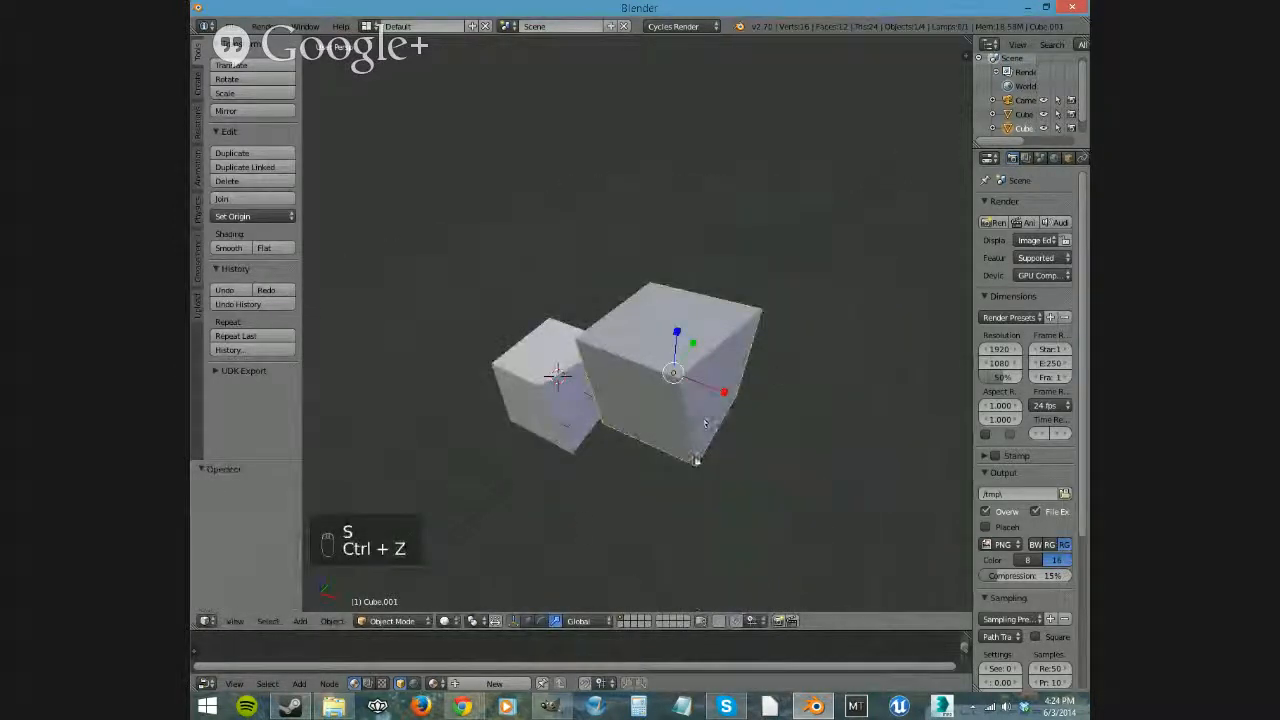
# Preview the cubes in wireframe and Rendered viewport shading, and return to Solid shading.
pyautogui.click(448, 620)
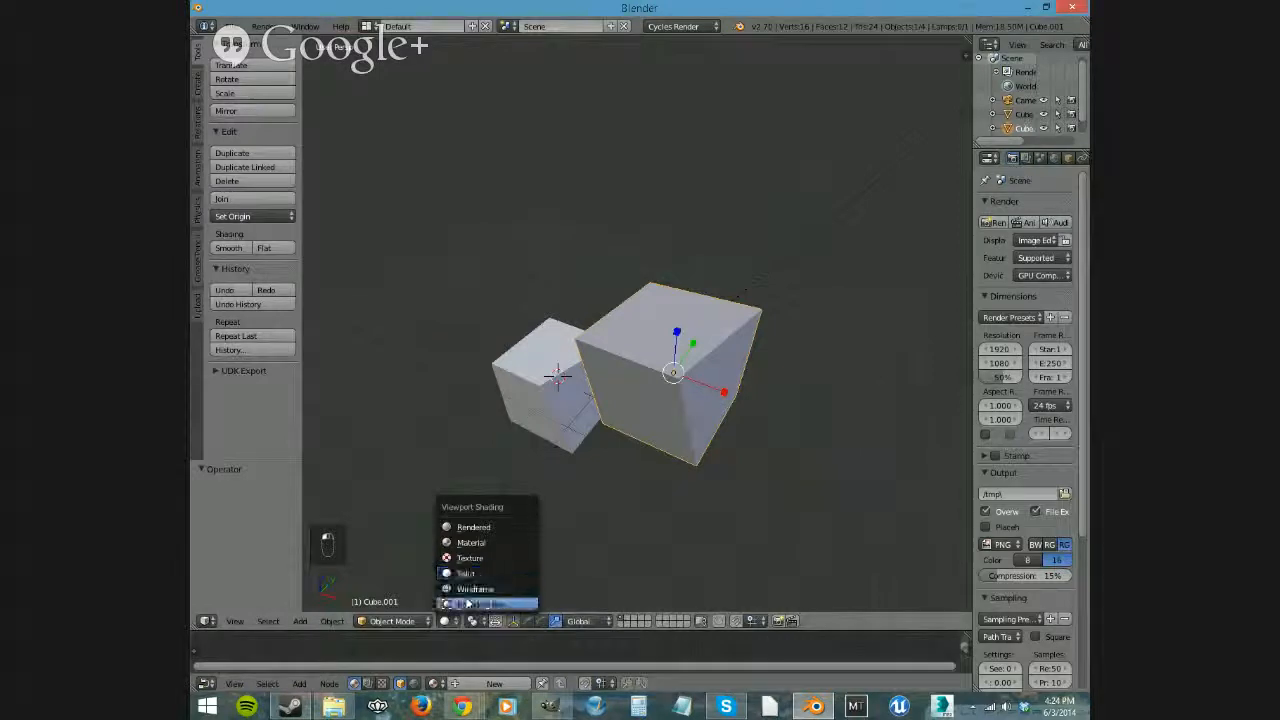
pyautogui.click(467, 604)
pyautogui.click(448, 620)
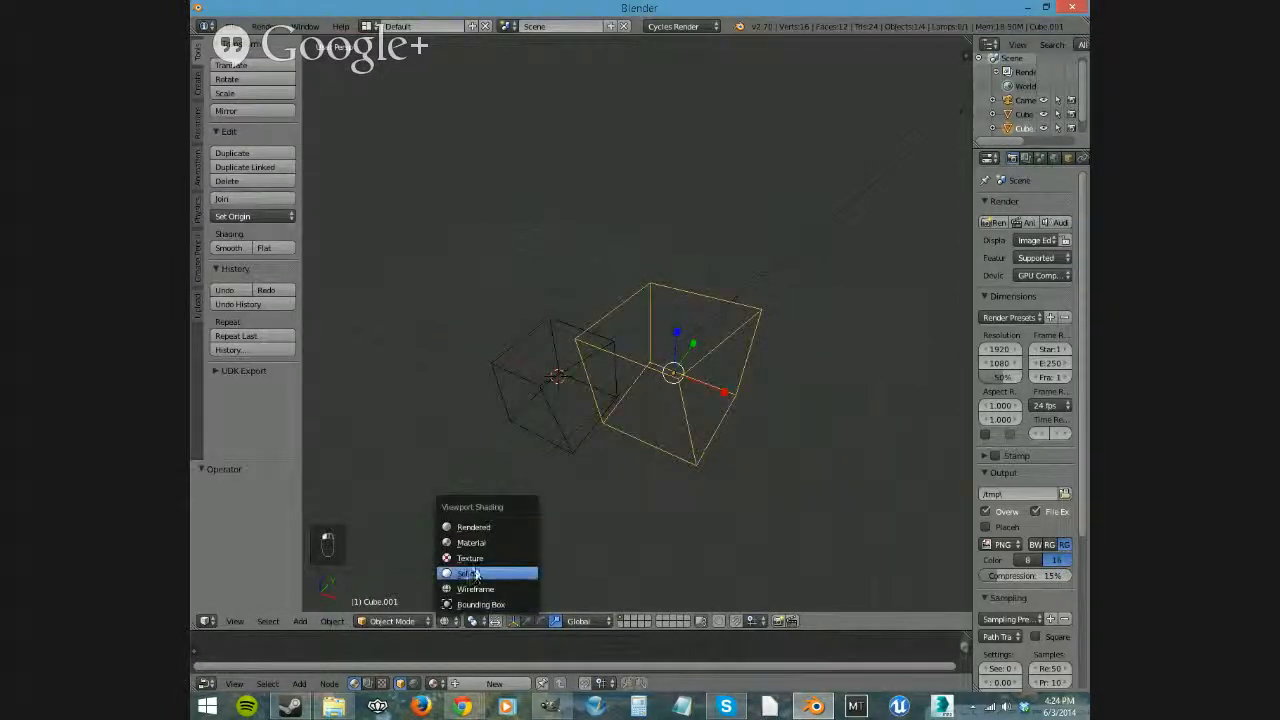
pyautogui.click(478, 526)
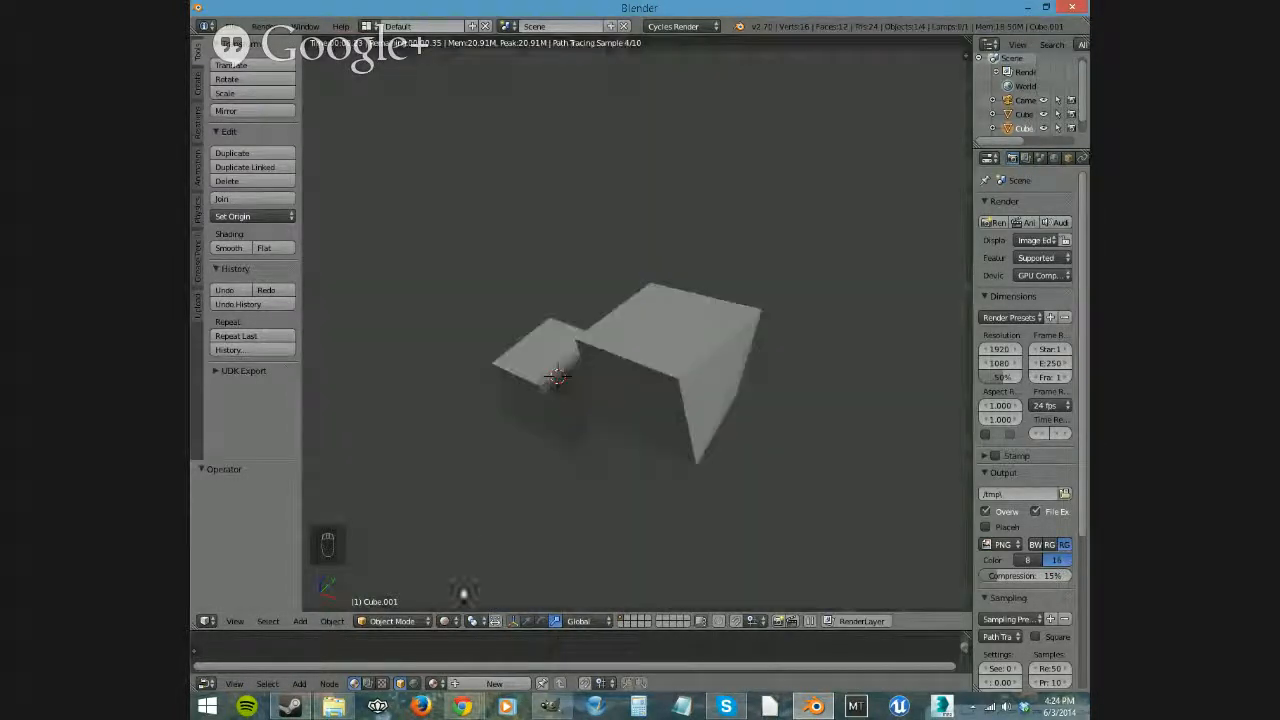
pyautogui.click(446, 620)
pyautogui.click(468, 576)
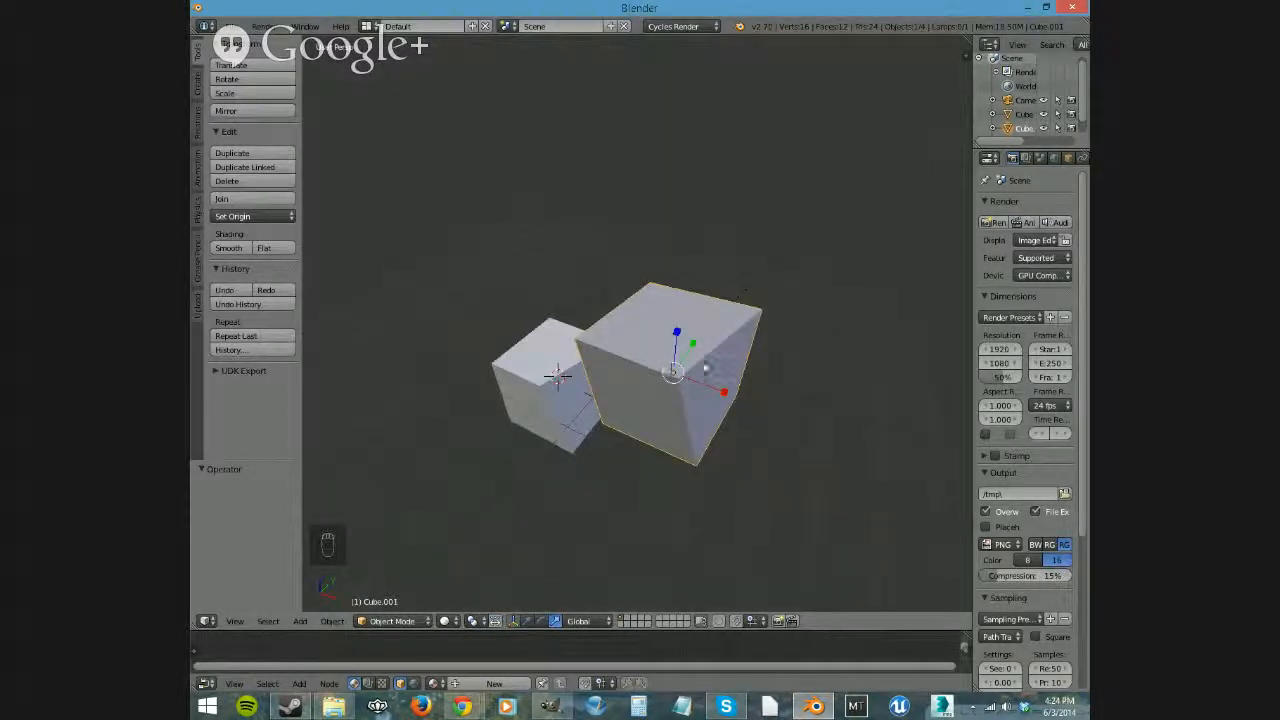
# In Edit Mode, try scaling the second cube's selected lower front corner vertex along X by about 2.45.
pyautogui.press('Tab')
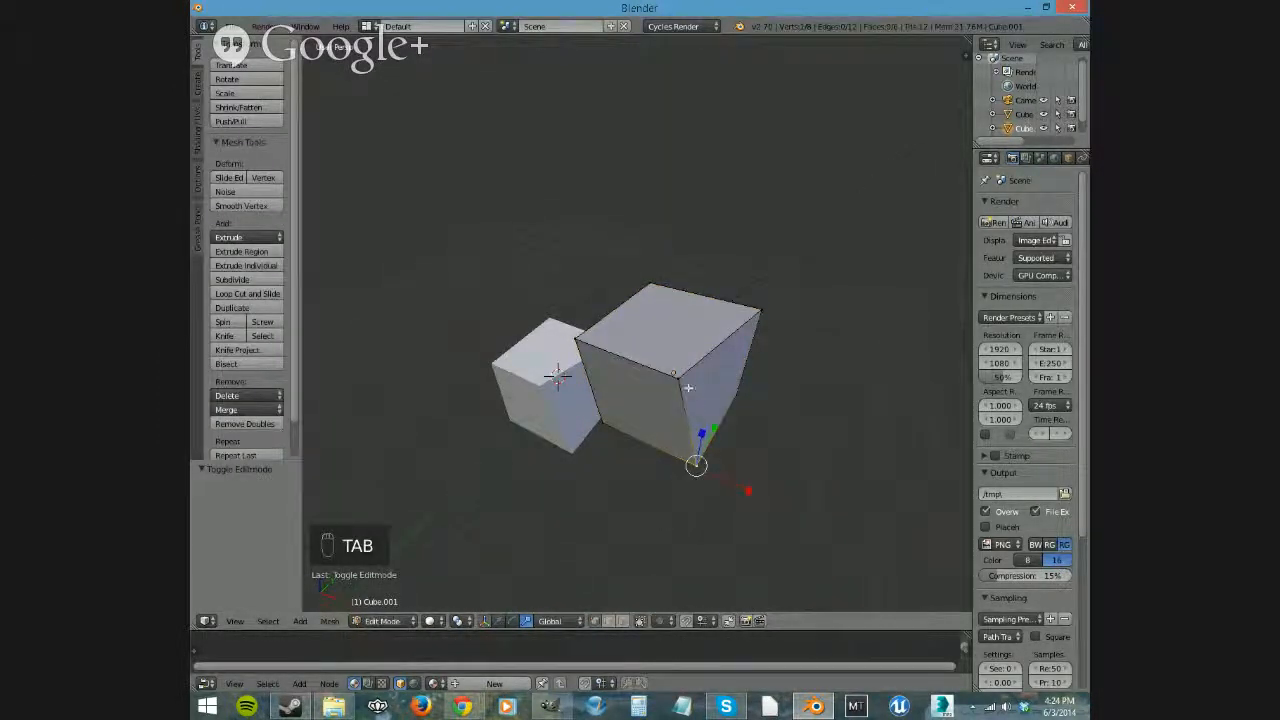
pyautogui.press('s')
pyautogui.press('x')
pyautogui.click(820, 523)
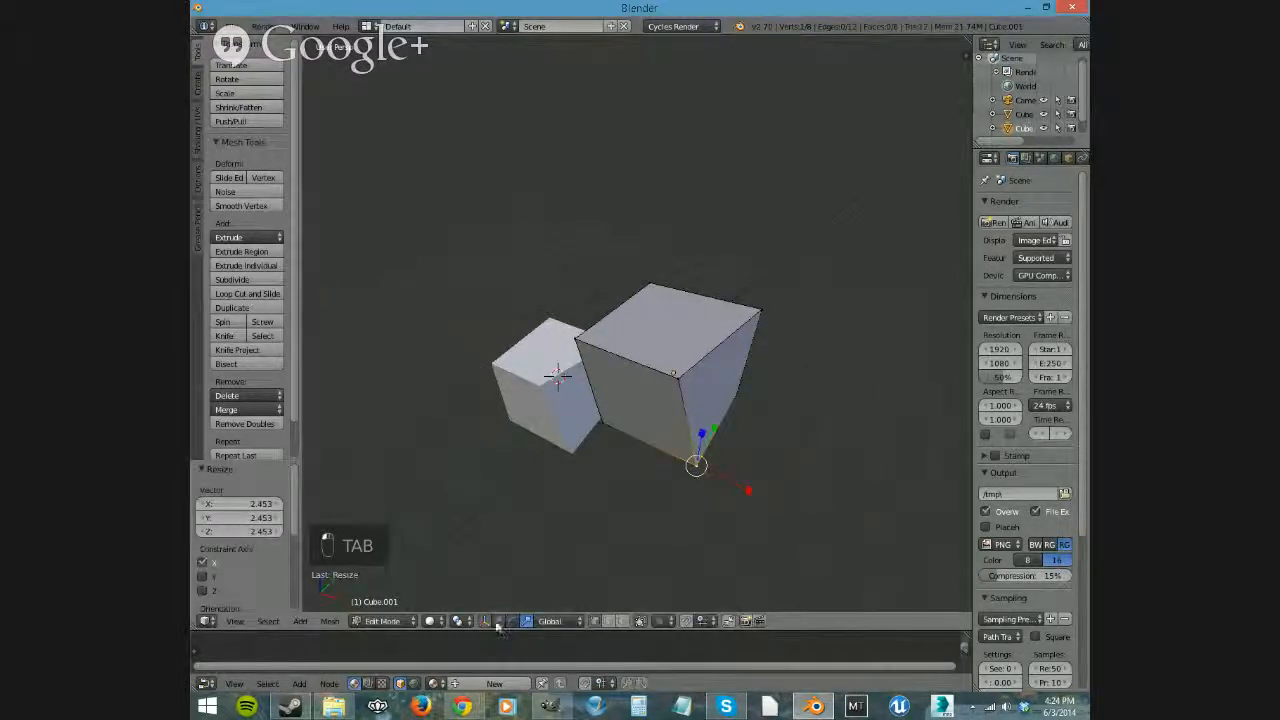
# With the move manipulator, move the lower front corner vertex about 0.78 units along X and try moving the upper front corner vertex along X.
pyautogui.click(498, 621)
pyautogui.moveTo(748, 490); pyautogui.dragTo(792, 511)
pyautogui.press('g')
pyautogui.press('x')
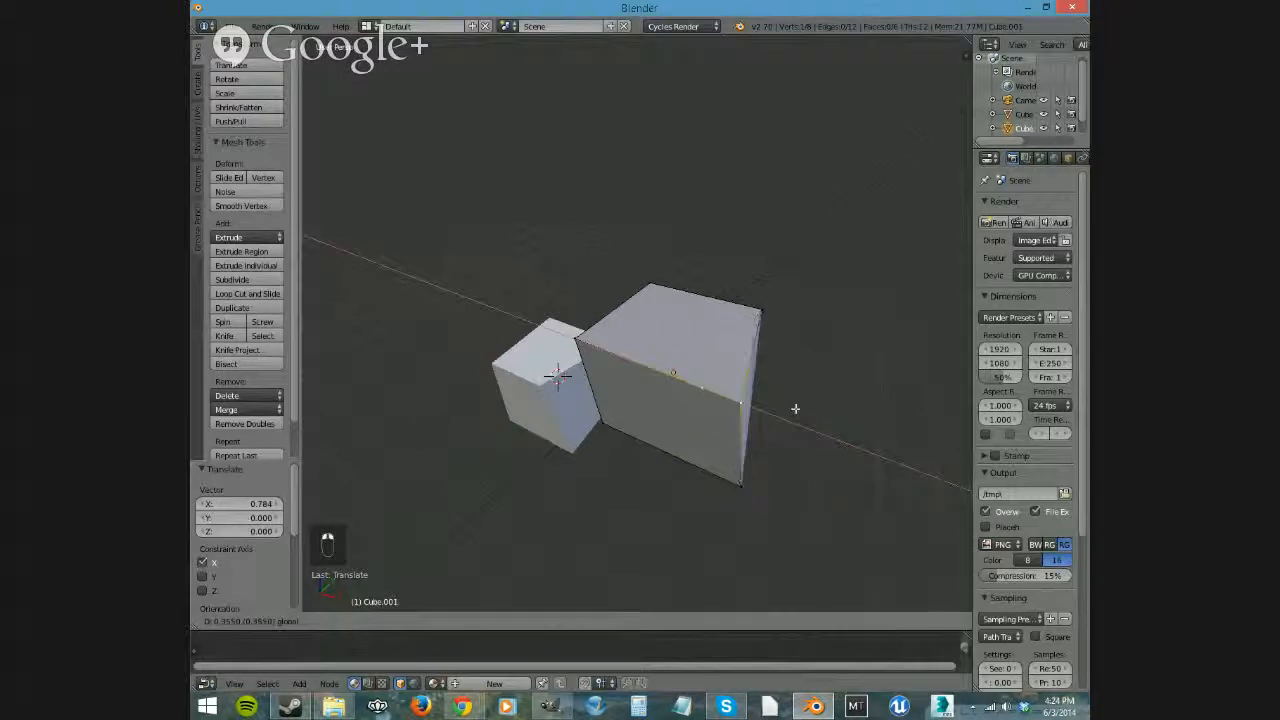
pyautogui.rightClick(739, 388)
# Move the second cube's lower front corner vertex back about -0.77 units along X and return to Object Mode.
pyautogui.rightClick(739, 489)
pyautogui.moveTo(788, 508); pyautogui.dragTo(745, 489)
pyautogui.moveTo(726, 381); pyautogui.dragTo(757, 389, button='middle')
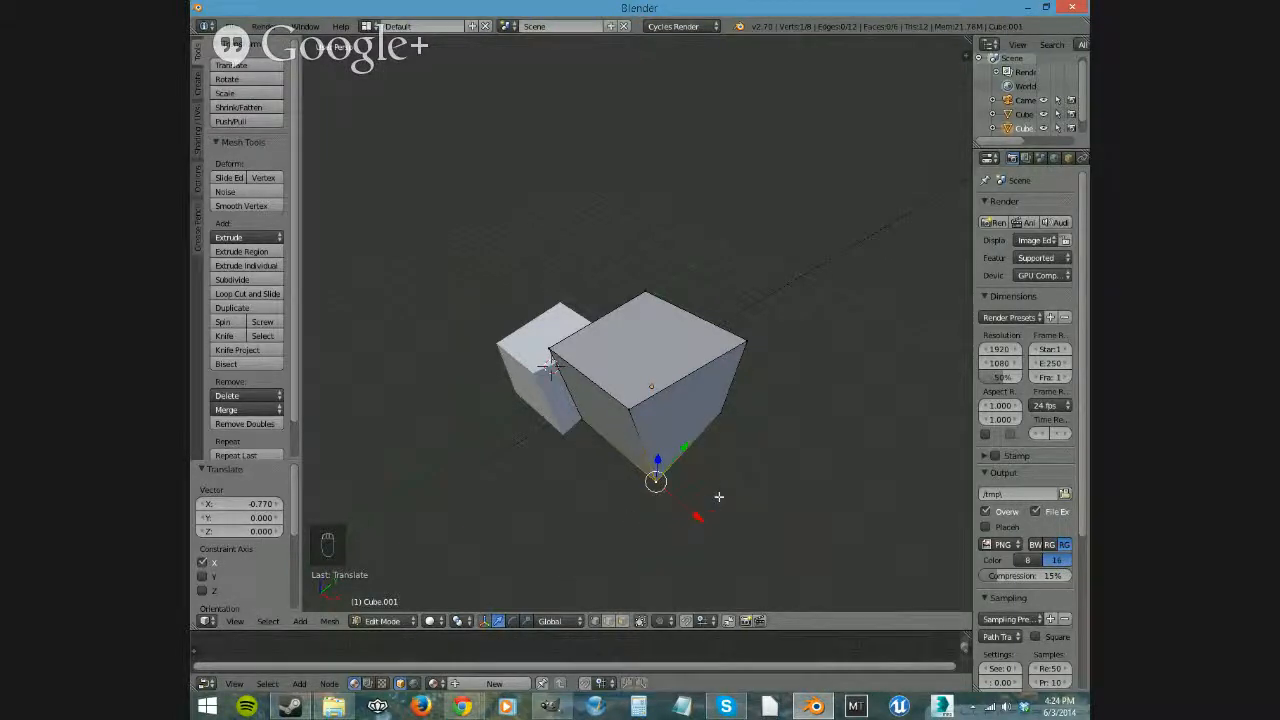
pyautogui.press('Tab')
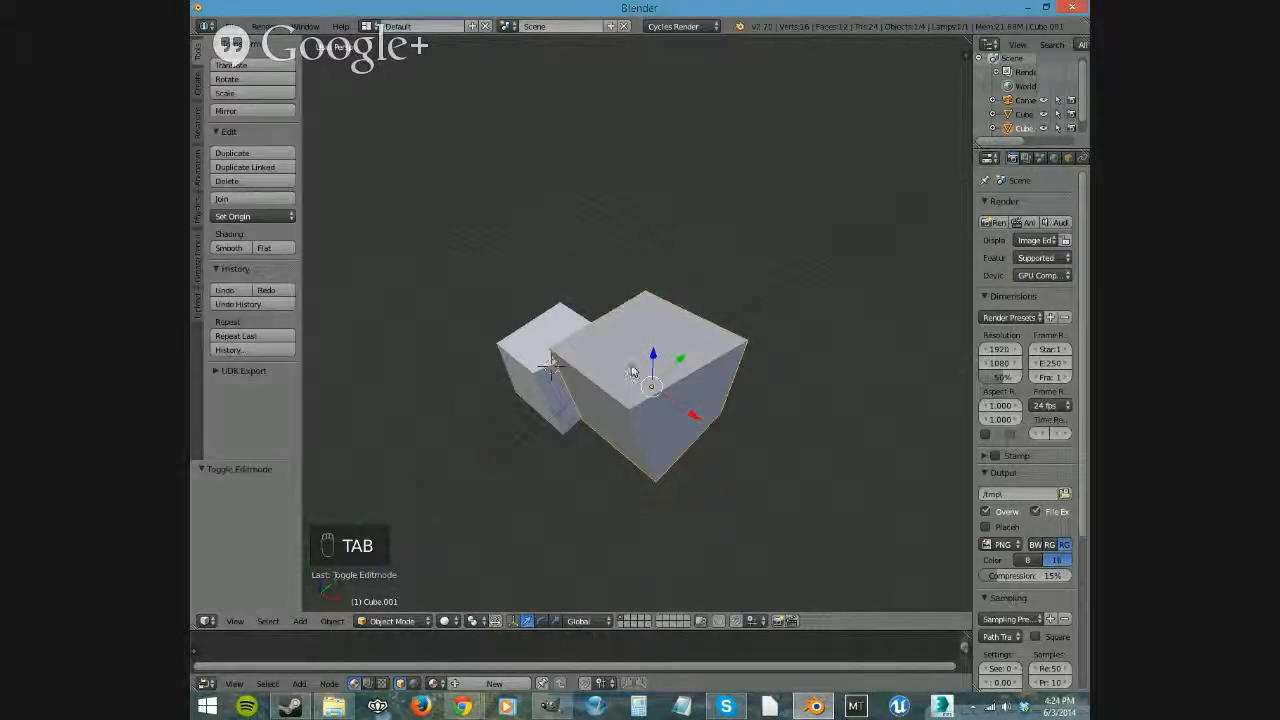
# Select the first cube and, in Edit Mode, add a new cube to its mesh.
pyautogui.rightClick(550, 393)
pyautogui.press('Tab')
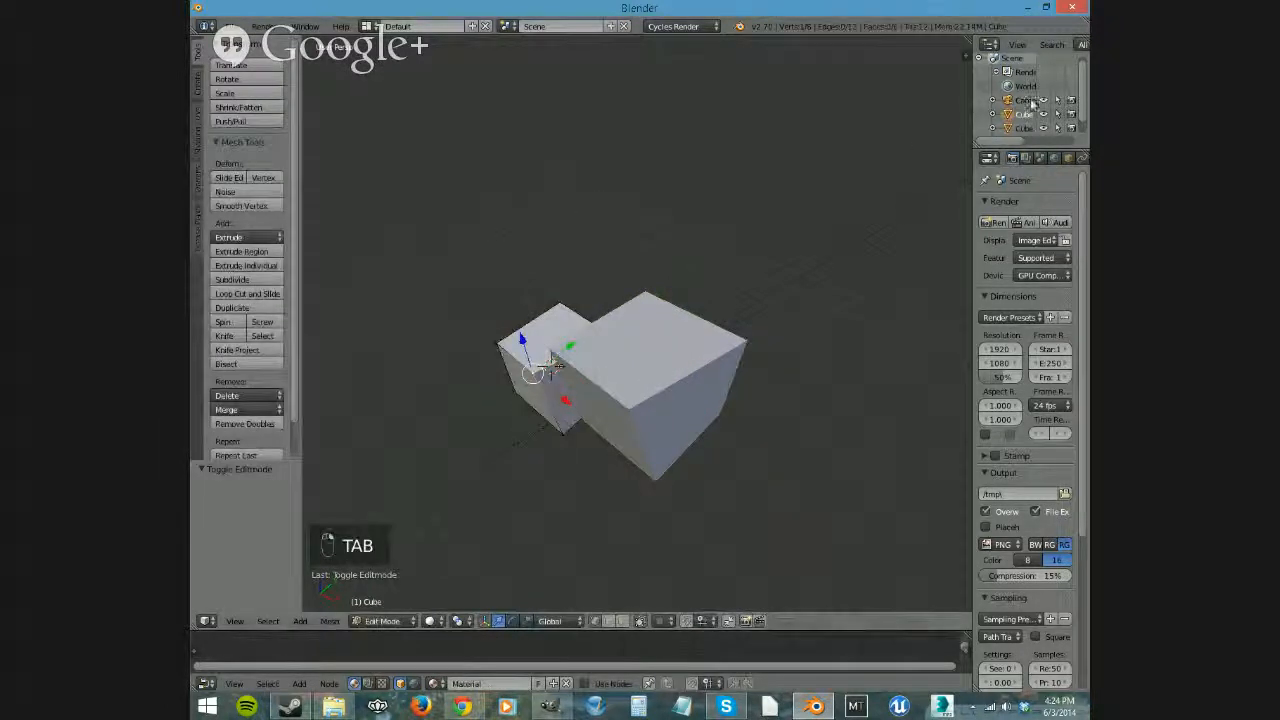
pyautogui.moveTo(586, 457); pyautogui.dragTo(755, 432, button='middle')
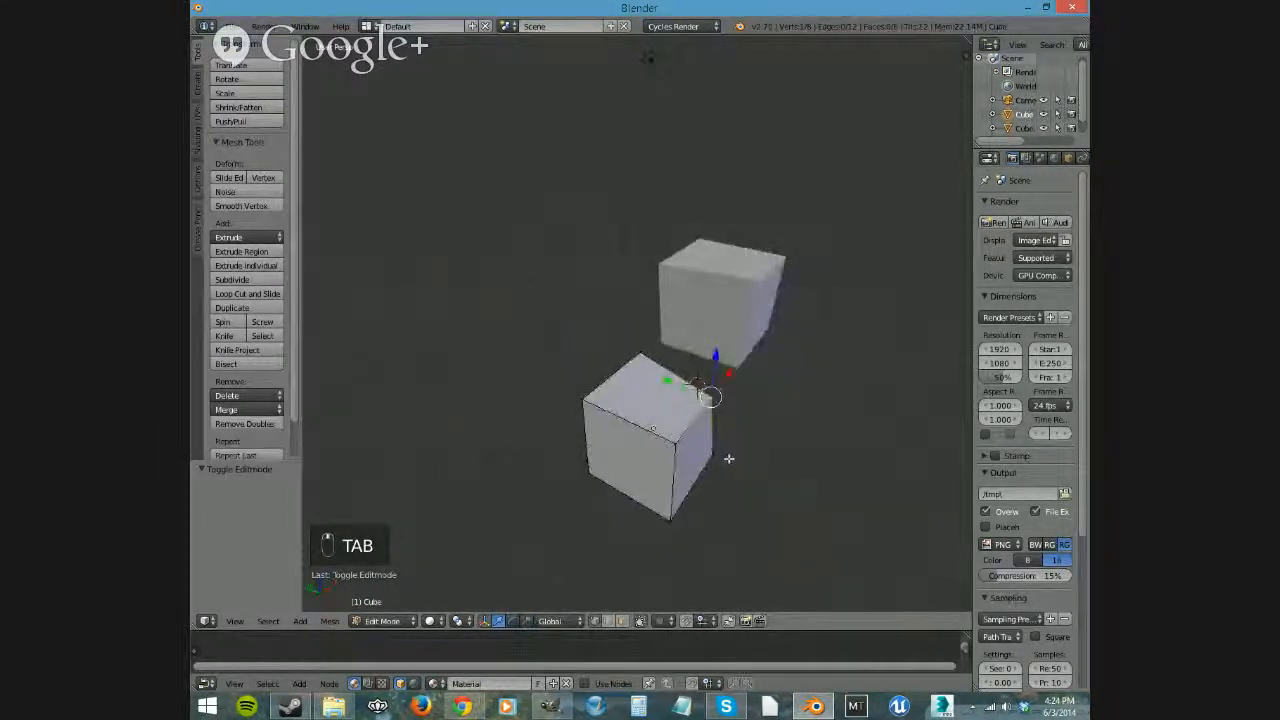
pyautogui.hotkey('shift', 'a')
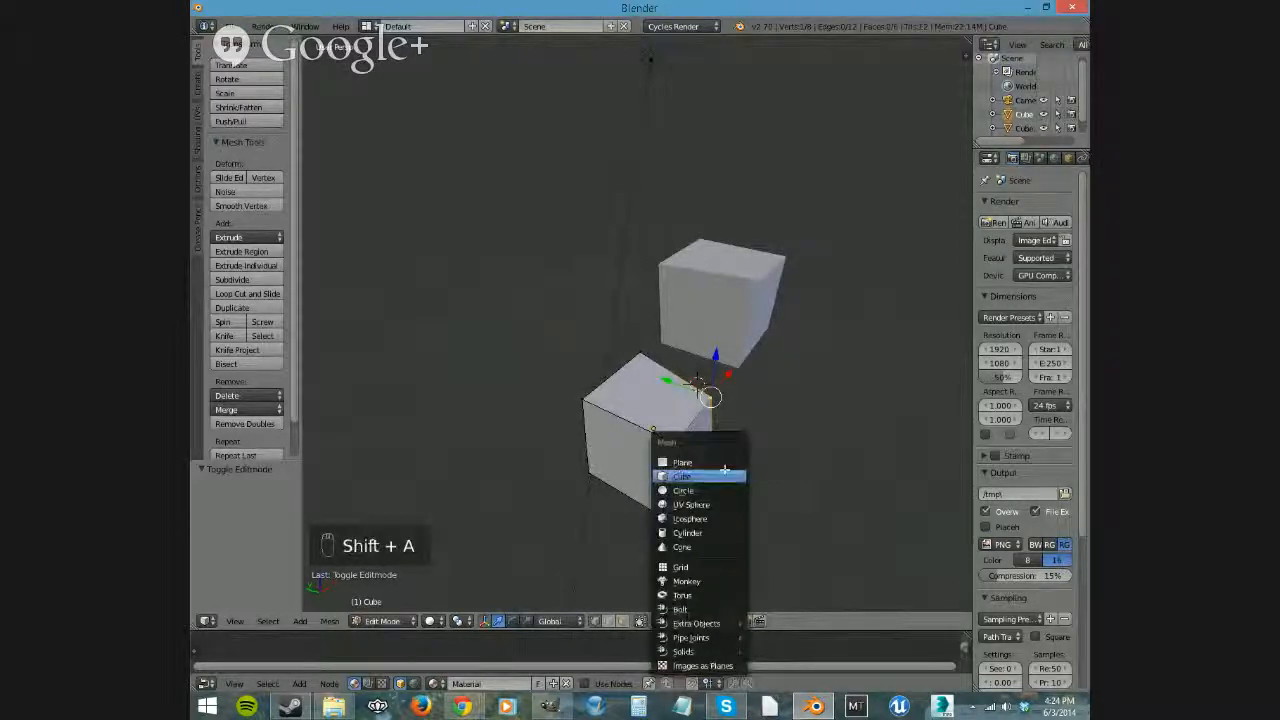
pyautogui.click(735, 477)
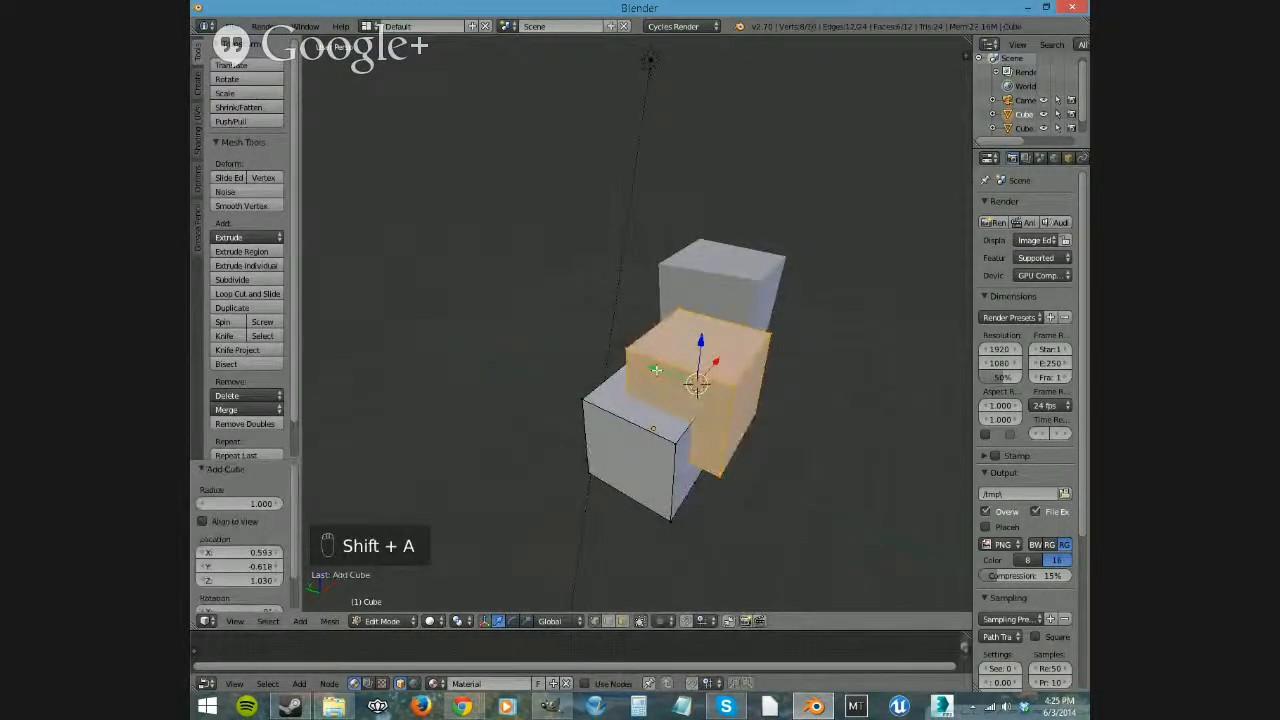
# Move the newly added cube away from the first cube along Y and about -1.44 units along Z.
pyautogui.moveTo(656, 369); pyautogui.dragTo(785, 431)
pyautogui.moveTo(839, 391); pyautogui.dragTo(841, 458)
pyautogui.moveTo(841, 458); pyautogui.dragTo(650, 428, button='middle')
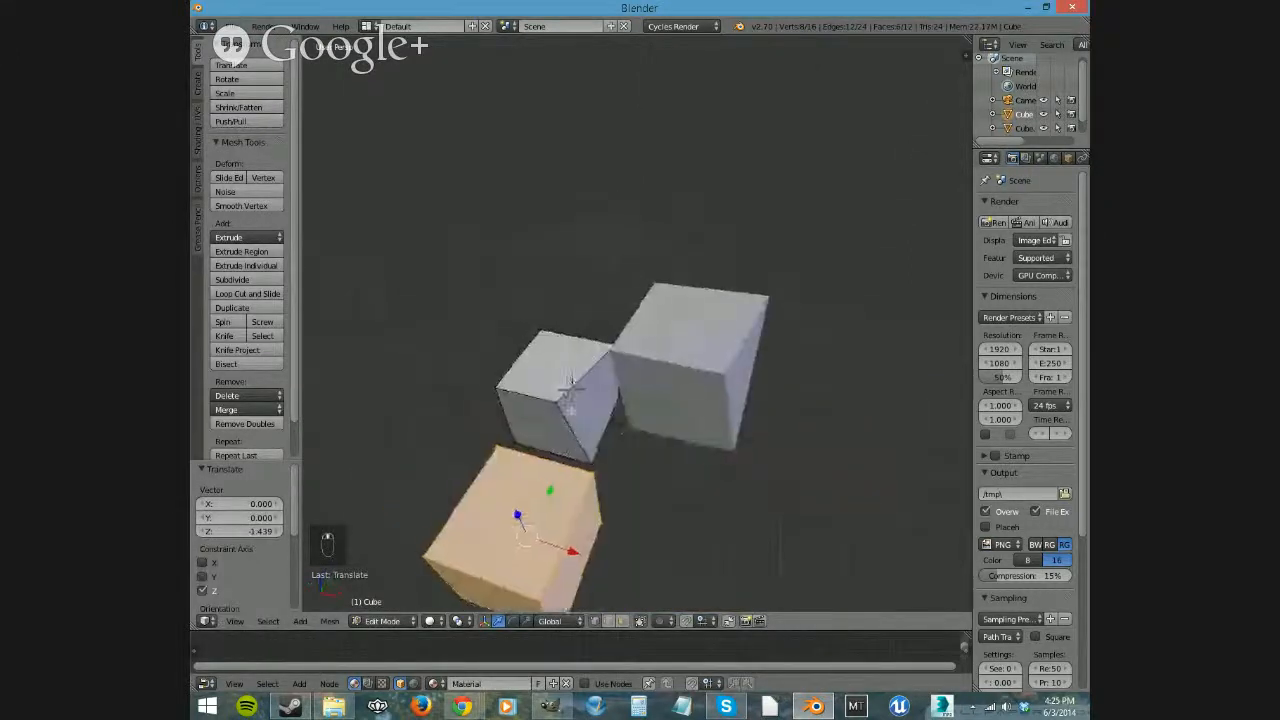
# Select a corner vertex on the first cube and on the added cube, and try selecting the separate second cube.
pyautogui.rightClick(562, 399)
pyautogui.rightClick(603, 480)
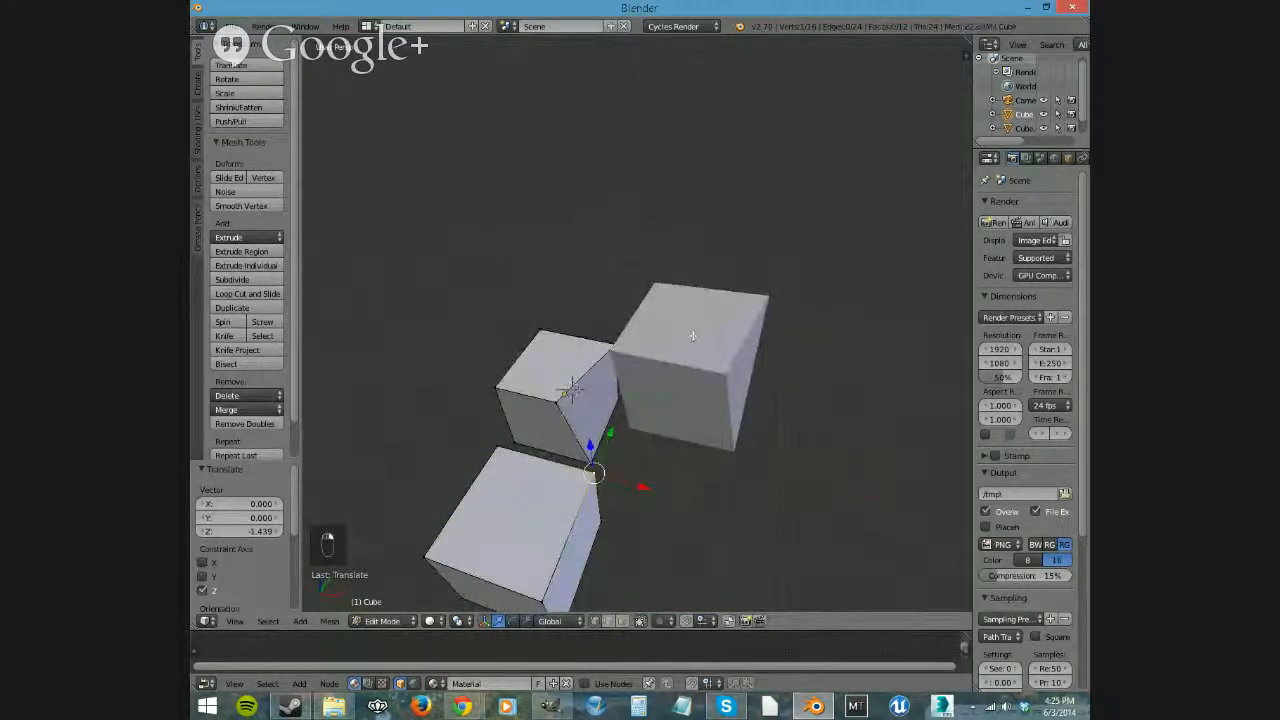
pyautogui.moveTo(691, 334); pyautogui.dragTo(674, 374, button='right')
pyautogui.rightClick(676, 372)
pyautogui.moveTo(669, 414); pyautogui.dragTo(694, 382, button='middle')
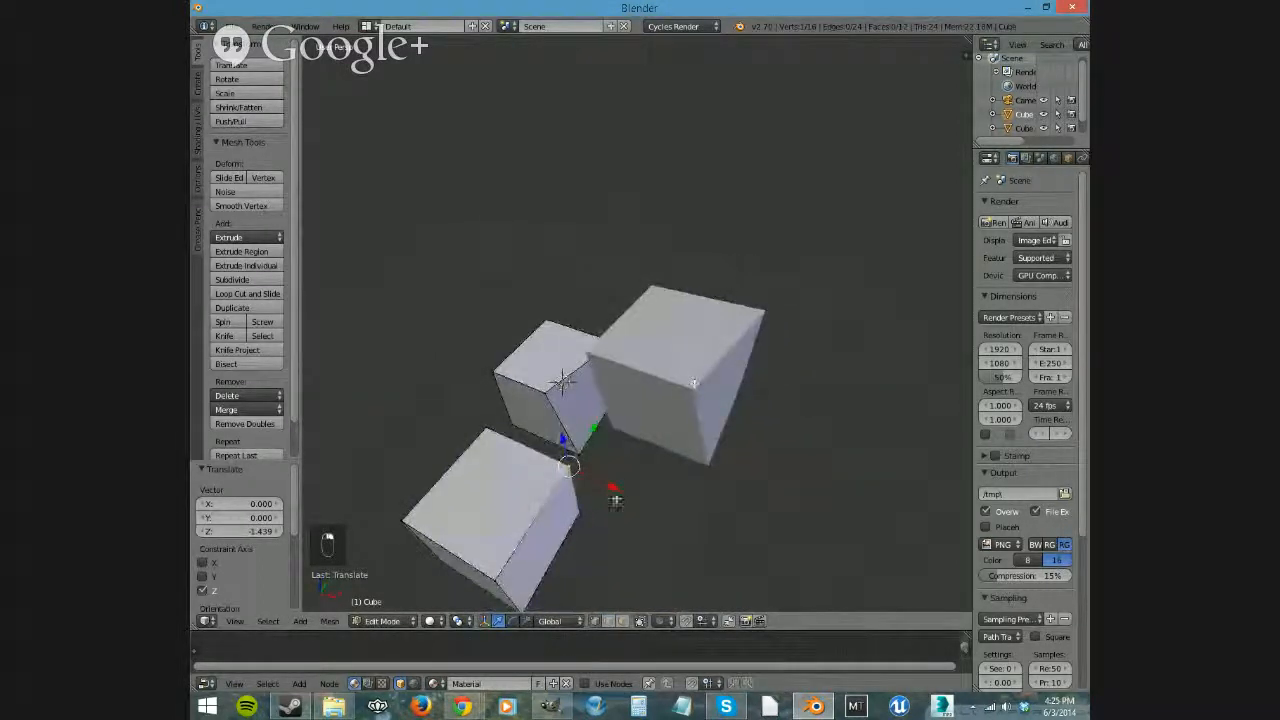
# In Object Mode, move the second cube about 0.99 in X, -0.42 in Y and -0.95 in Z, and select the two-part cube object.
pyautogui.press('Tab')
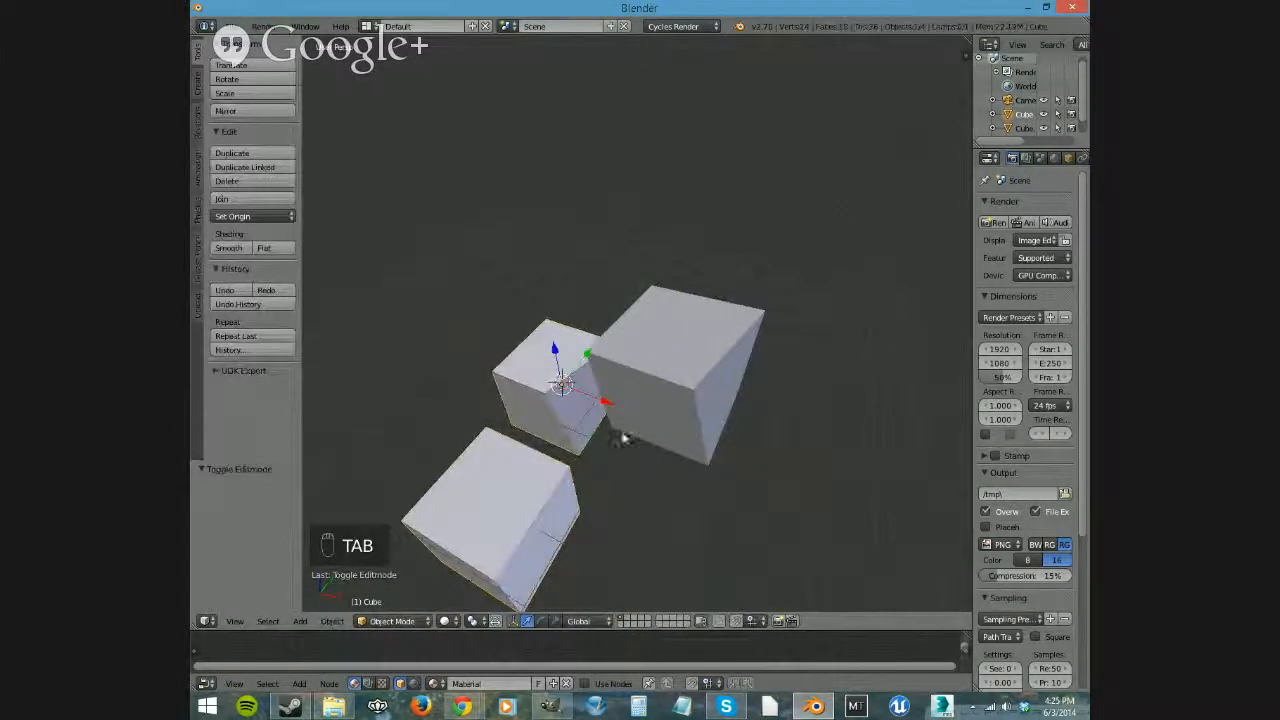
pyautogui.moveTo(622, 438); pyautogui.dragTo(697, 465, button='right')
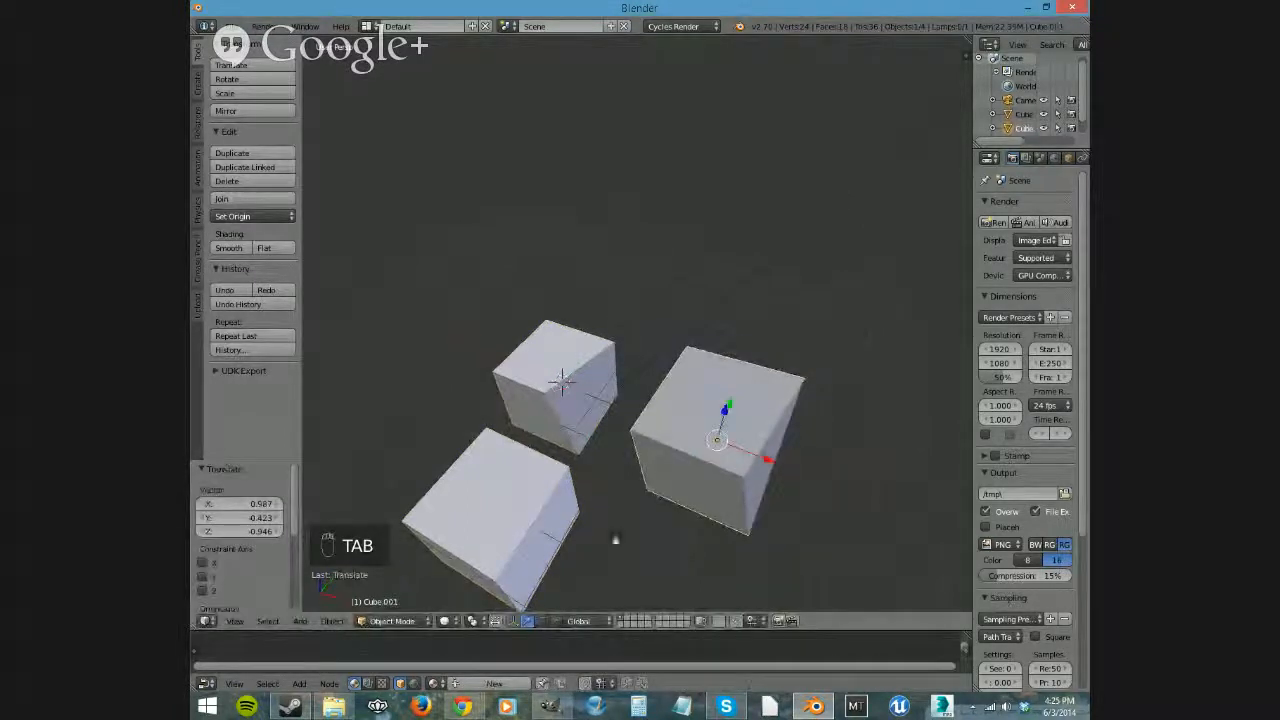
pyautogui.rightClick(572, 379)
pyautogui.moveTo(572, 379); pyautogui.dragTo(574, 477, button='middle')
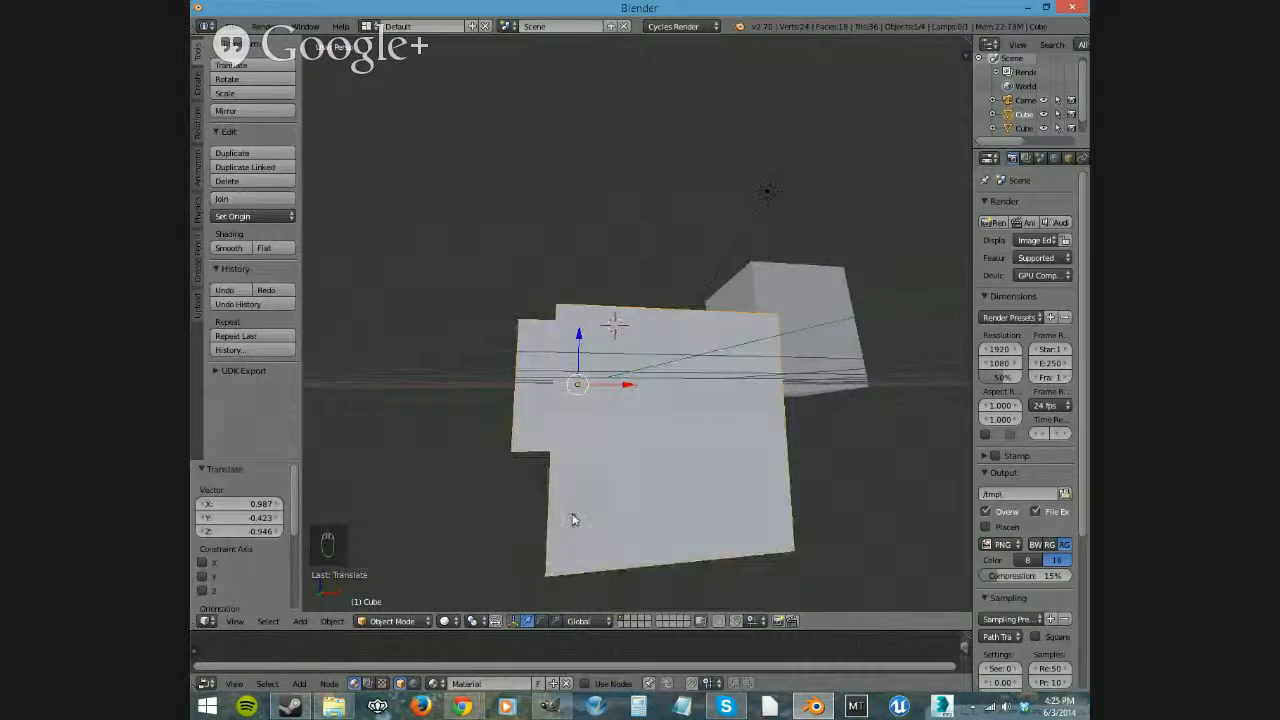
pyautogui.moveTo(663, 423); pyautogui.dragTo(557, 504, button='middle')
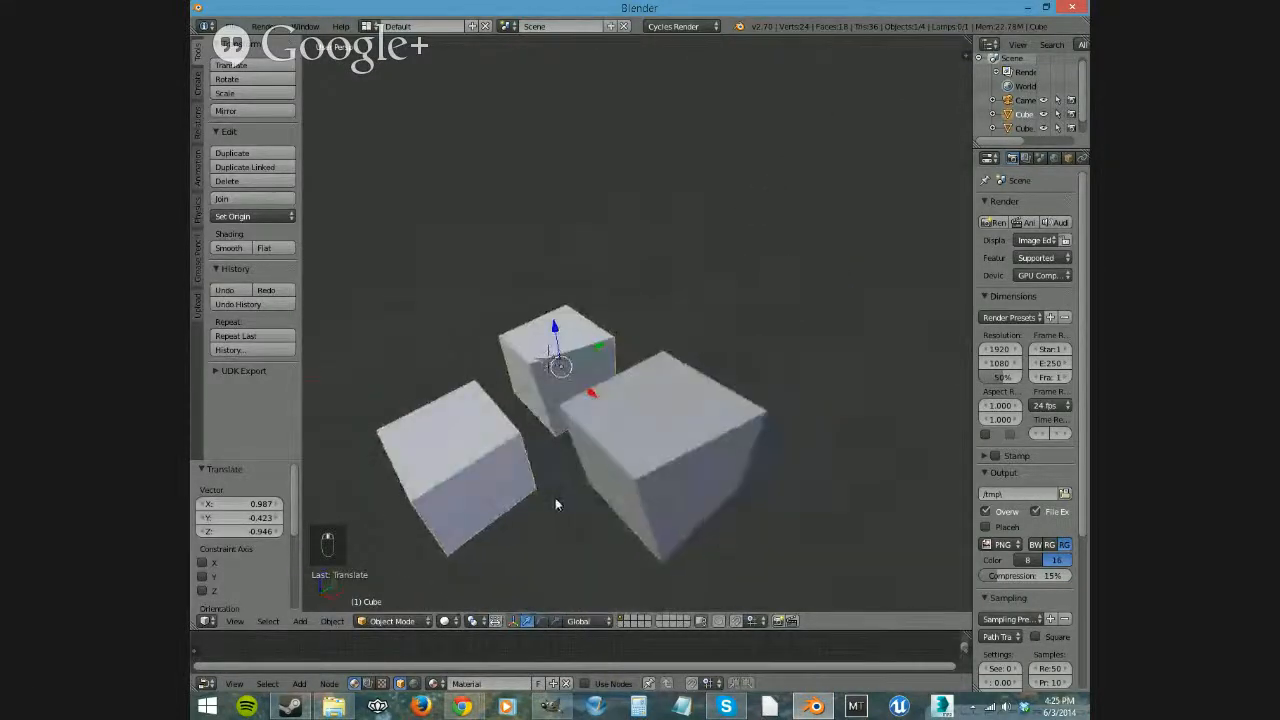
# In Edit Mode on the two-part object, select a vertex of the added cube and move the first cube's upper front vertex about 0.36 units along X.
pyautogui.rightClick(606, 432)
pyautogui.rightClick(562, 375)
pyautogui.press('Tab')
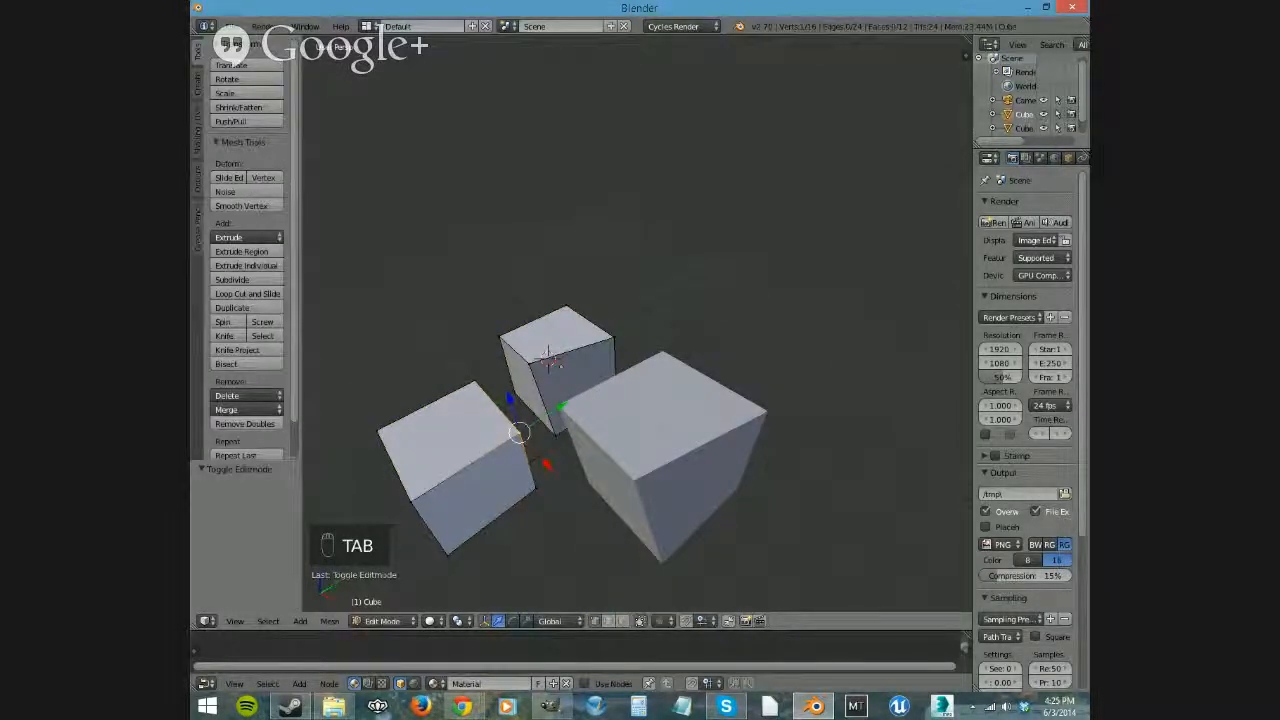
pyautogui.rightClick(413, 500)
pyautogui.rightClick(530, 363)
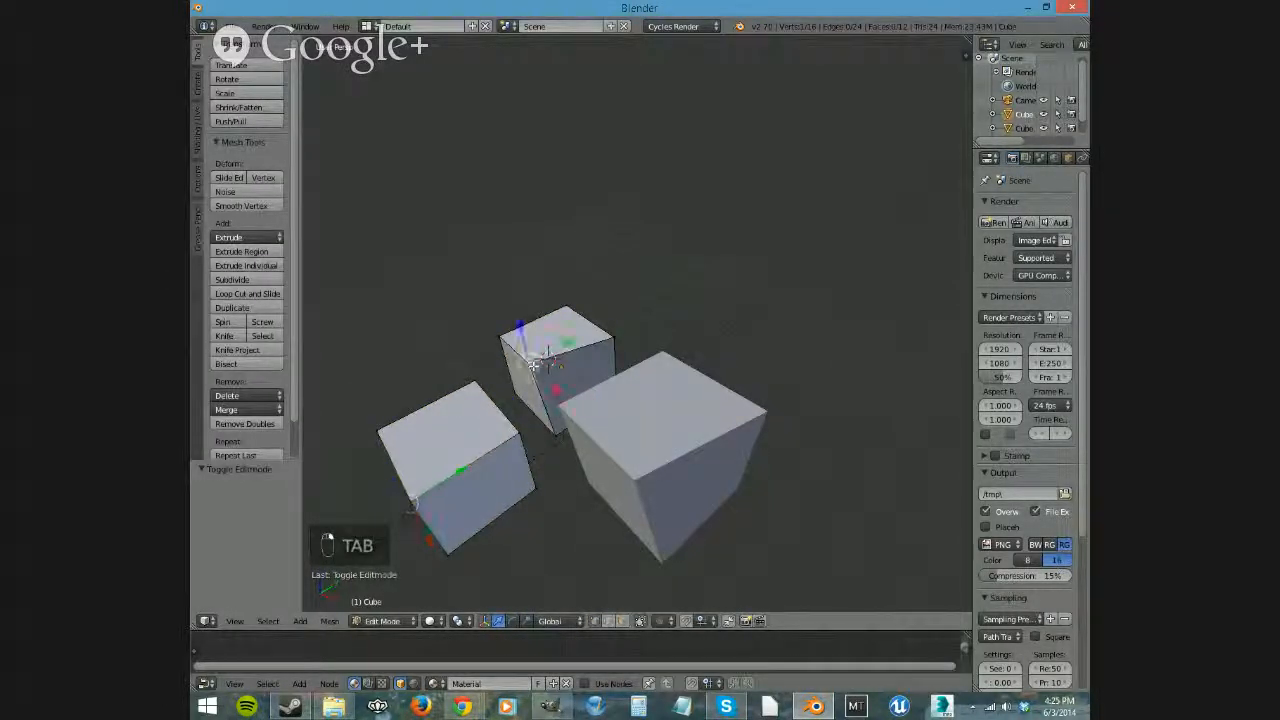
pyautogui.moveTo(558, 389); pyautogui.dragTo(567, 395)
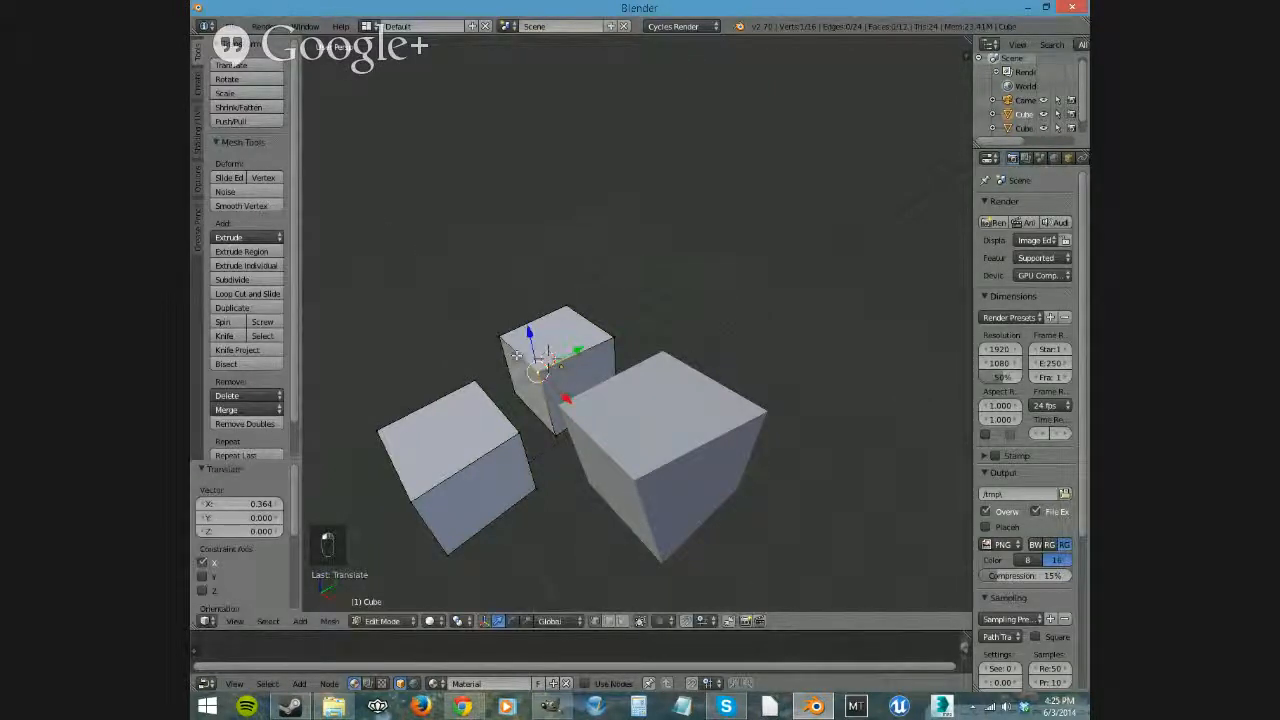
pyautogui.moveTo(494, 508)
pyautogui.mouseDown(button='middle')
pyautogui.moveTo(609, 475)
pyautogui.moveTo(490, 512)
pyautogui.mouseUp(button='middle')
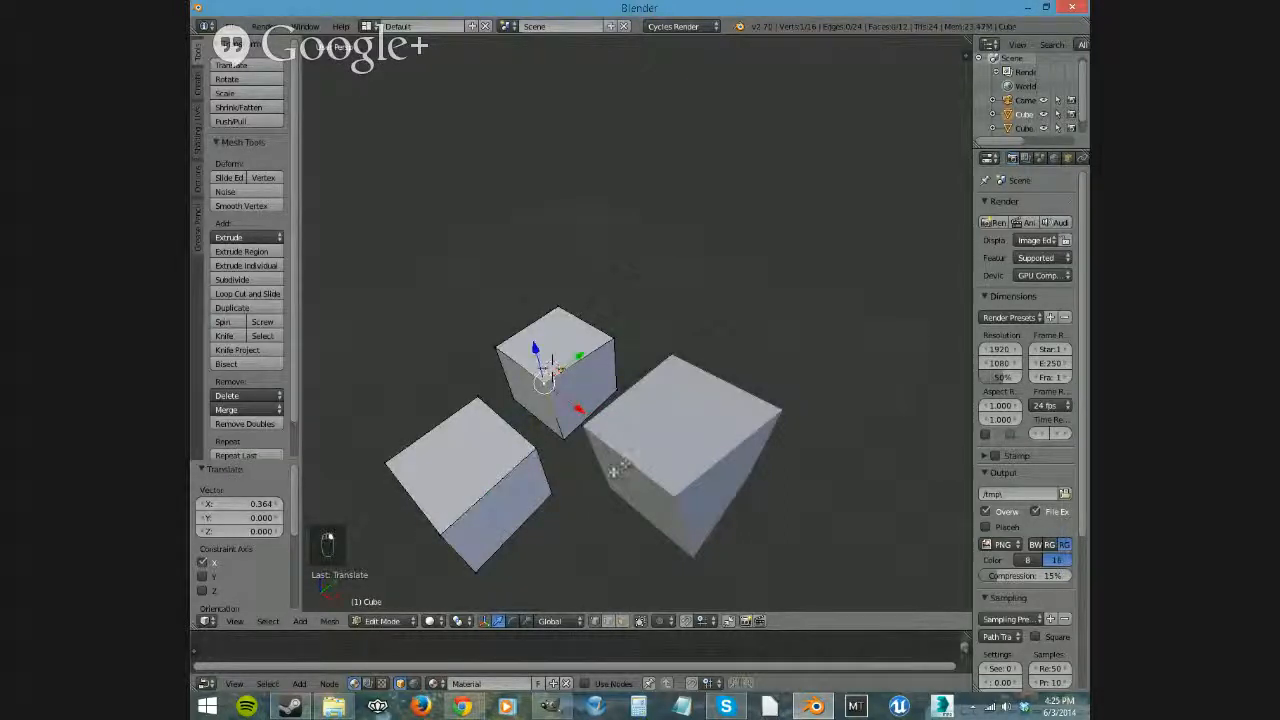
# Return to Object Mode and alternate the selection between the second cube and the two-part cube object.
pyautogui.press('Tab')
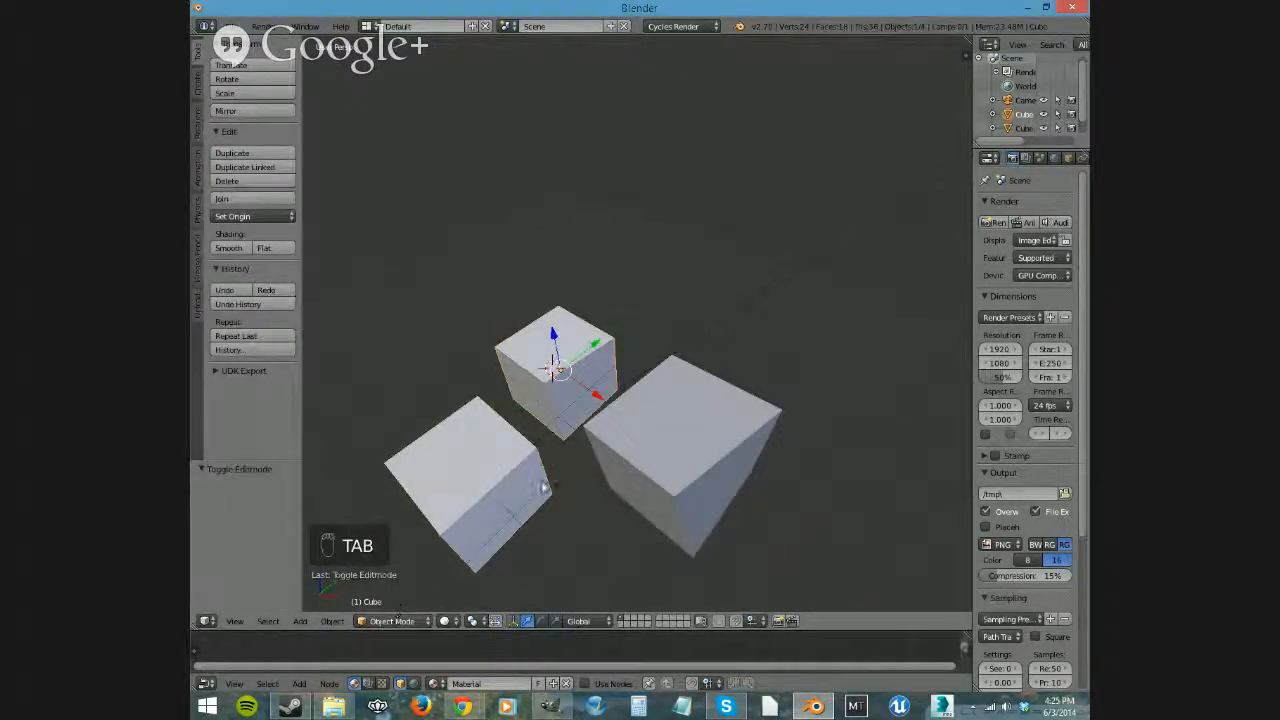
pyautogui.rightClick(655, 459)
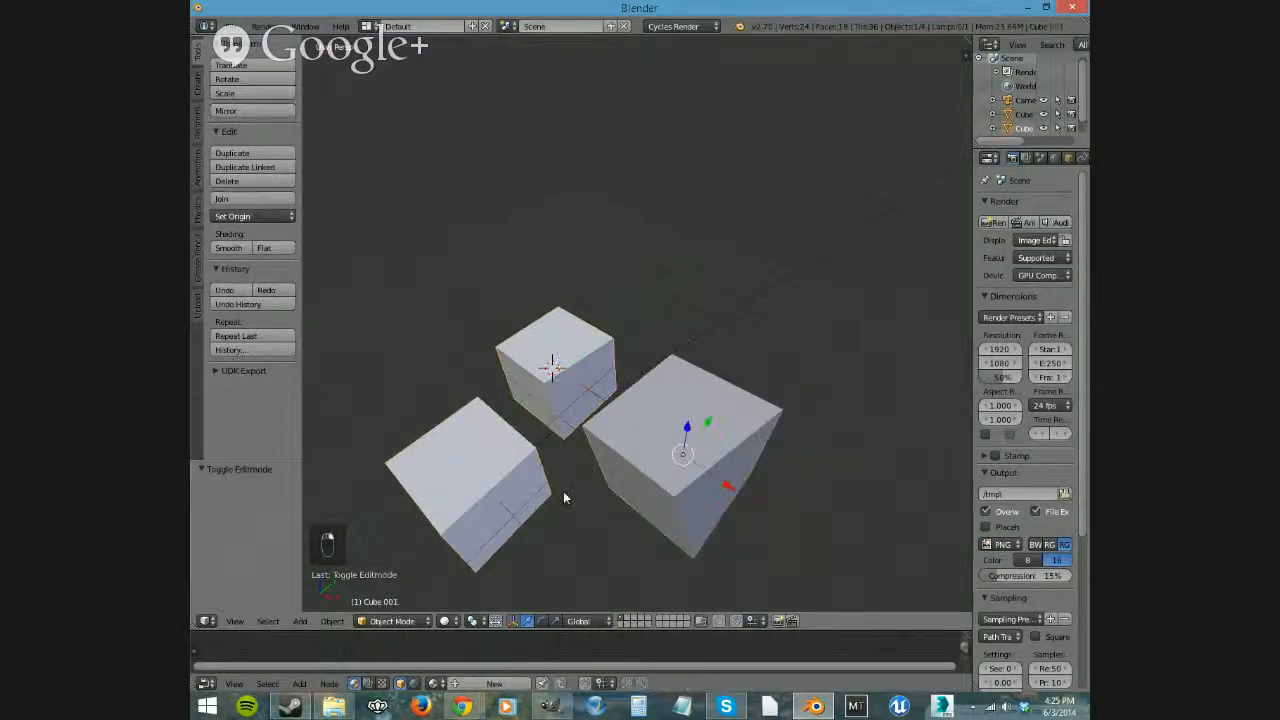
pyautogui.rightClick(584, 374)
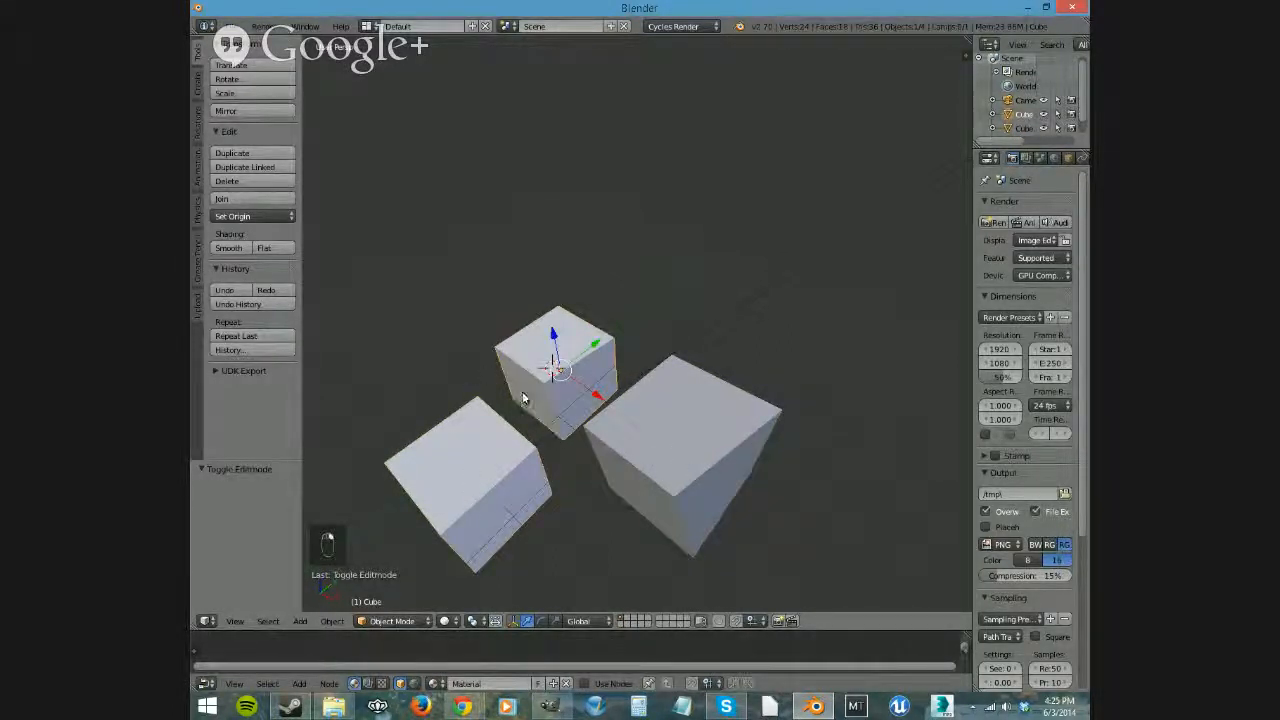
pyautogui.rightClick(651, 442)
pyautogui.moveTo(651, 551); pyautogui.dragTo(699, 528, button='middle')
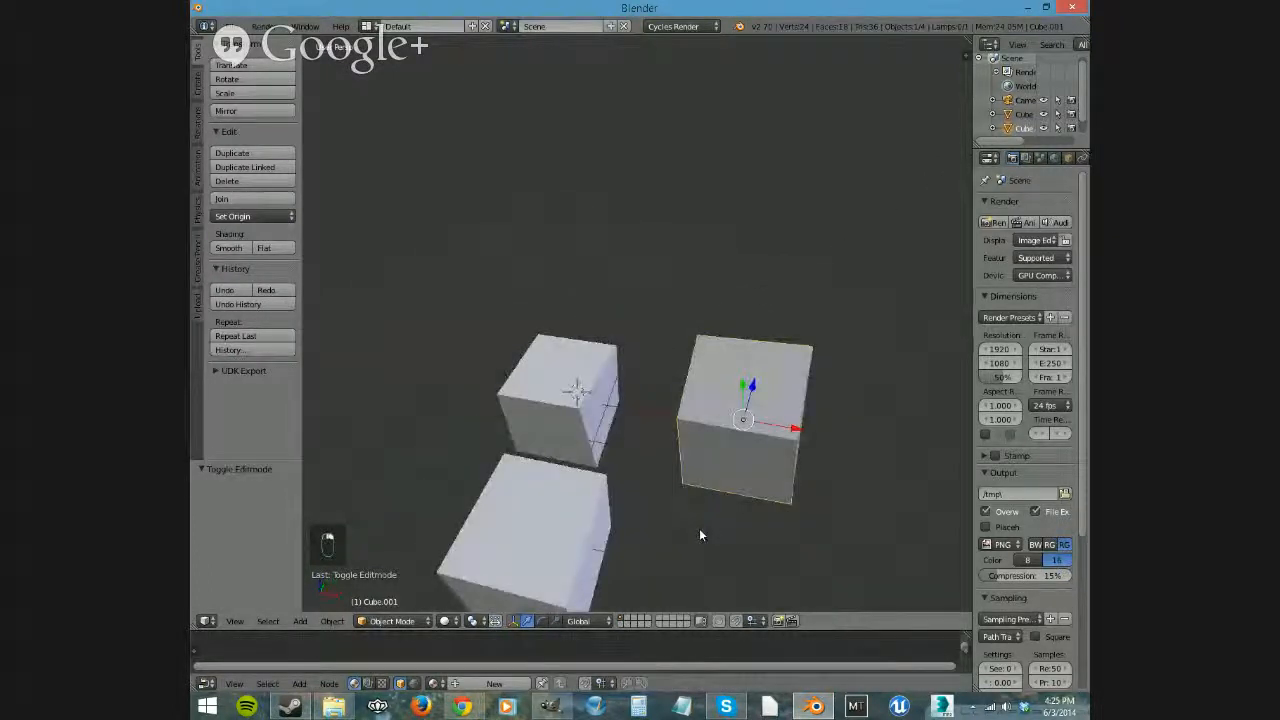
# In Edit Mode on the two-part object, move the first cube's upper front vertex about 1.03 units along X and about -0.23 units back.
pyautogui.rightClick(562, 400)
pyautogui.press('Tab')
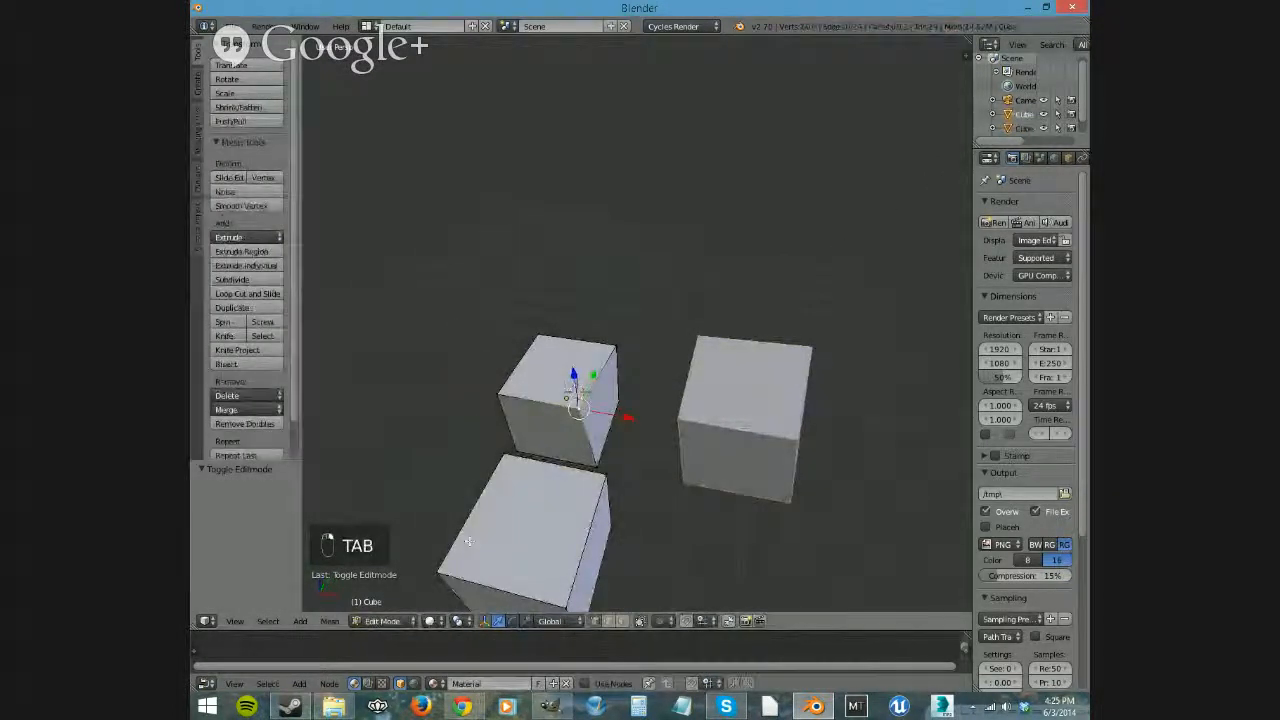
pyautogui.moveTo(500, 578); pyautogui.dragTo(535, 533, button='middle')
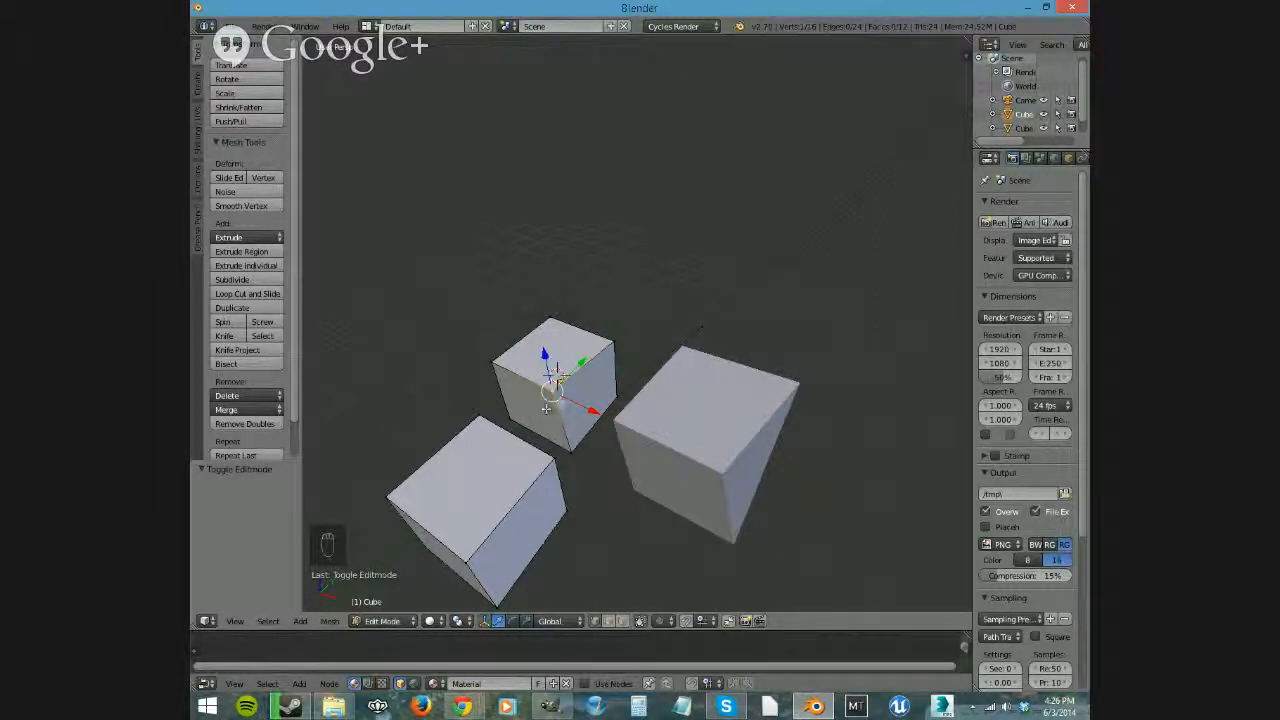
pyautogui.moveTo(590, 409)
pyautogui.mouseDown()
pyautogui.moveTo(569, 398)
pyautogui.moveTo(600, 410)
pyautogui.mouseUp()
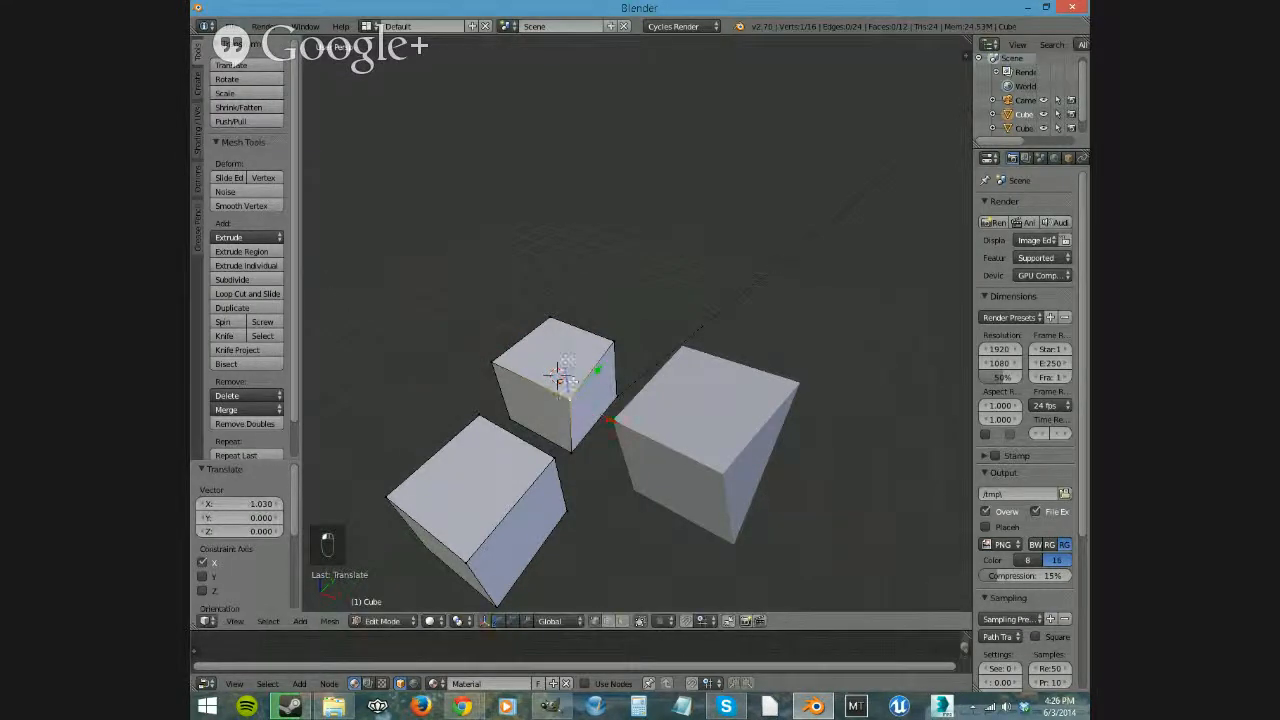
pyautogui.moveTo(563, 362)
pyautogui.mouseDown()
pyautogui.moveTo(559, 322)
pyautogui.moveTo(567, 360)
pyautogui.mouseUp()
pyautogui.moveTo(614, 423); pyautogui.dragTo(560, 390)
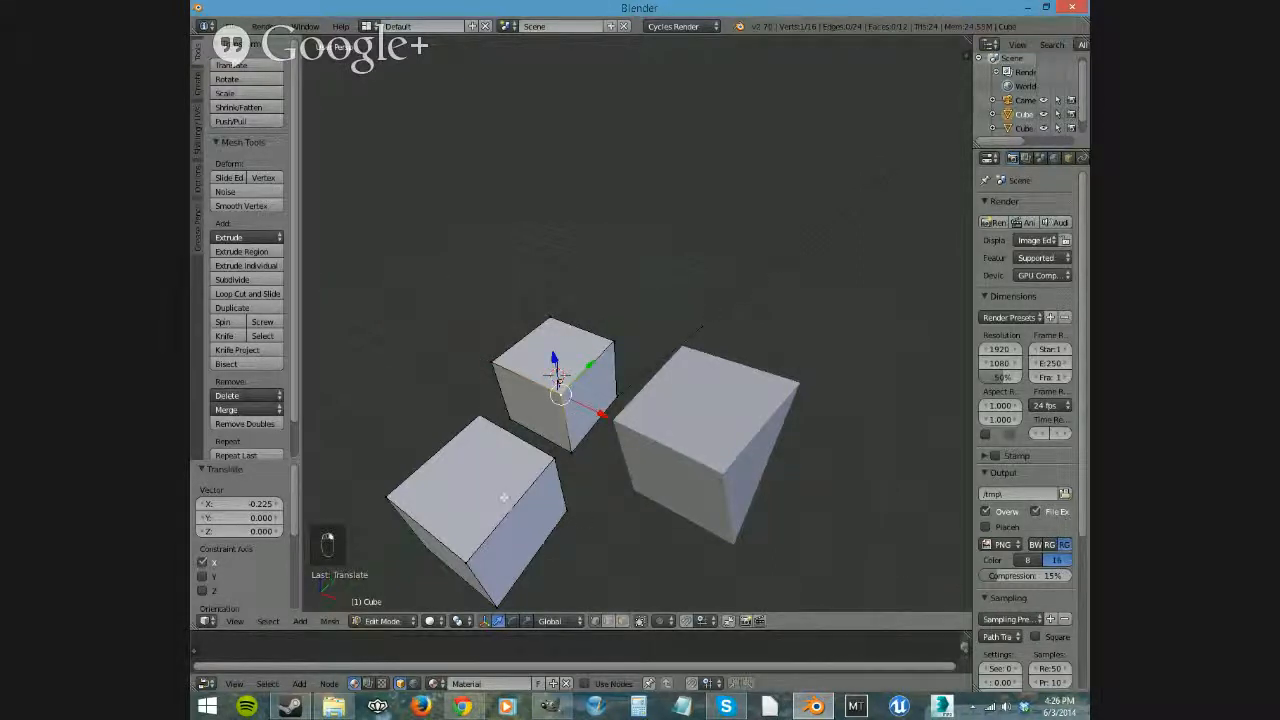
# Move the added cube's upper corner vertex about -0.24 units along Y and select several corner vertices of the first cube one by one.
pyautogui.rightClick(552, 463)
pyautogui.moveTo(584, 428); pyautogui.dragTo(577, 438)
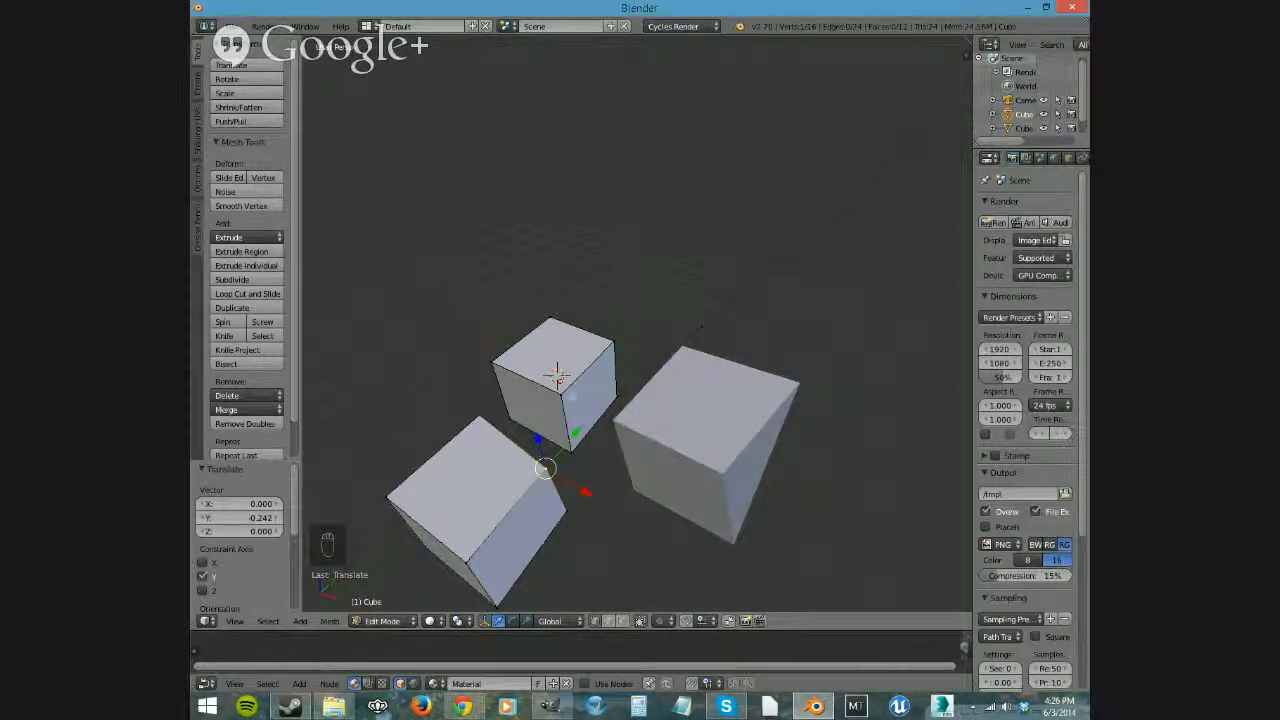
pyautogui.rightClick(564, 394)
pyautogui.rightClick(490, 361)
pyautogui.rightClick(509, 418)
pyautogui.rightClick(571, 451)
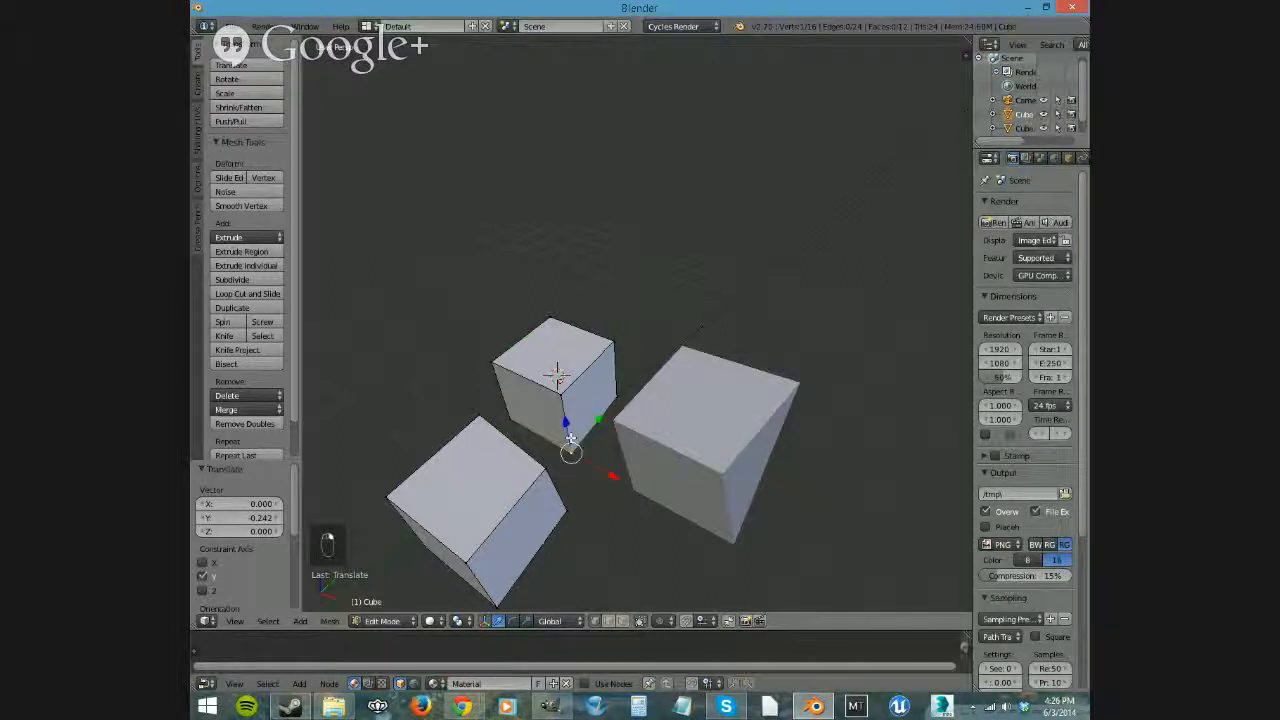
pyautogui.rightClick(616, 397)
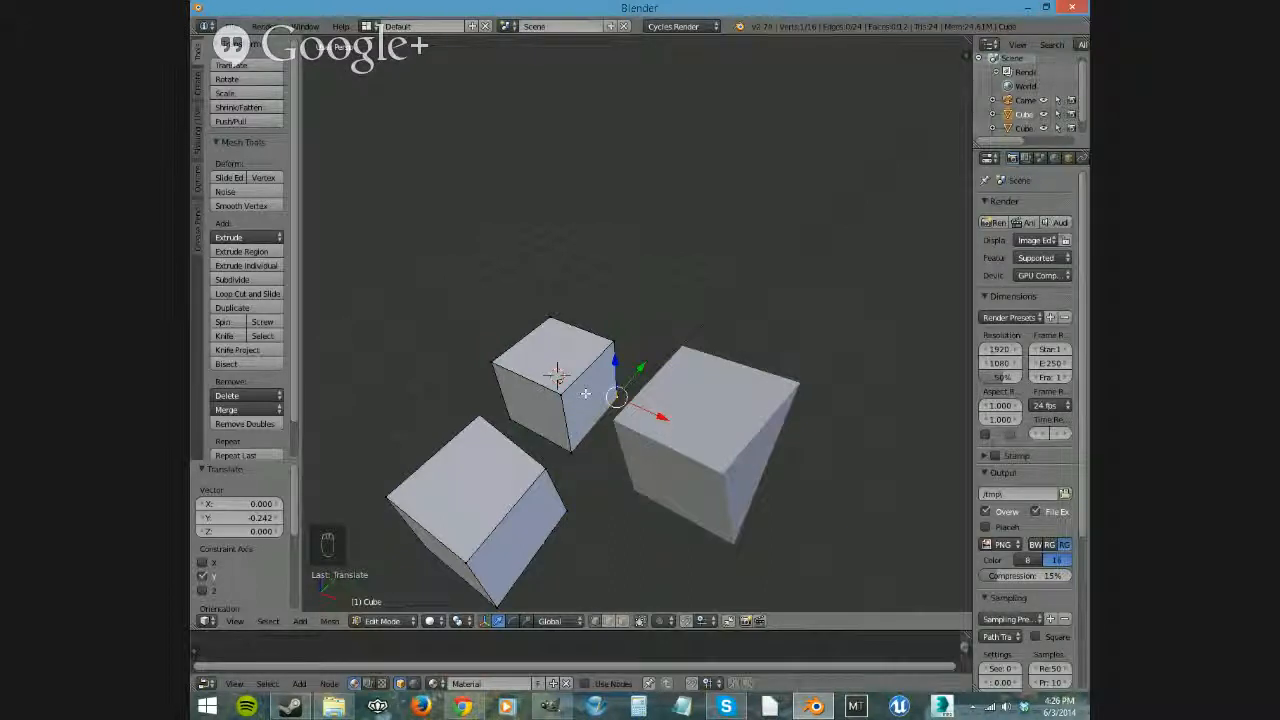
# Return to Object Mode, browse the mesh primitives available to add, and place the 3D cursor in the gap between the cubes.
pyautogui.press('Tab')
pyautogui.hotkey('shift', 'a')
pyautogui.moveTo(738, 303)
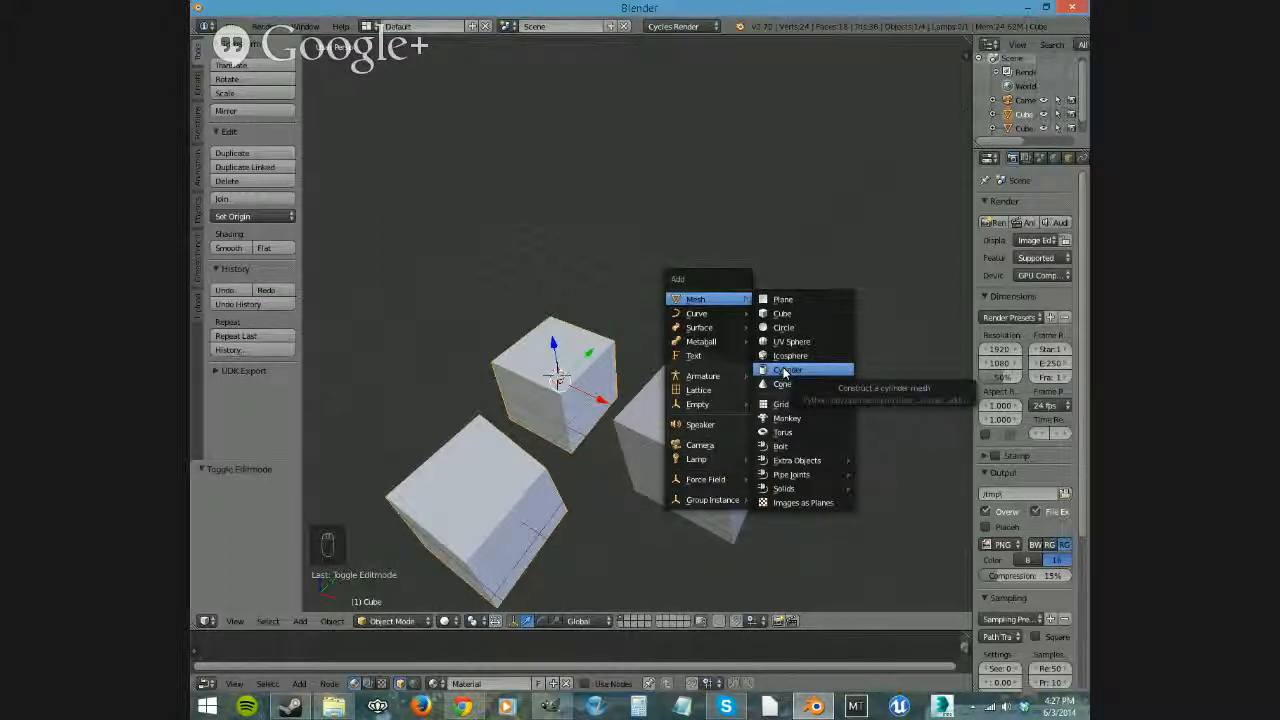
pyautogui.click(595, 482)
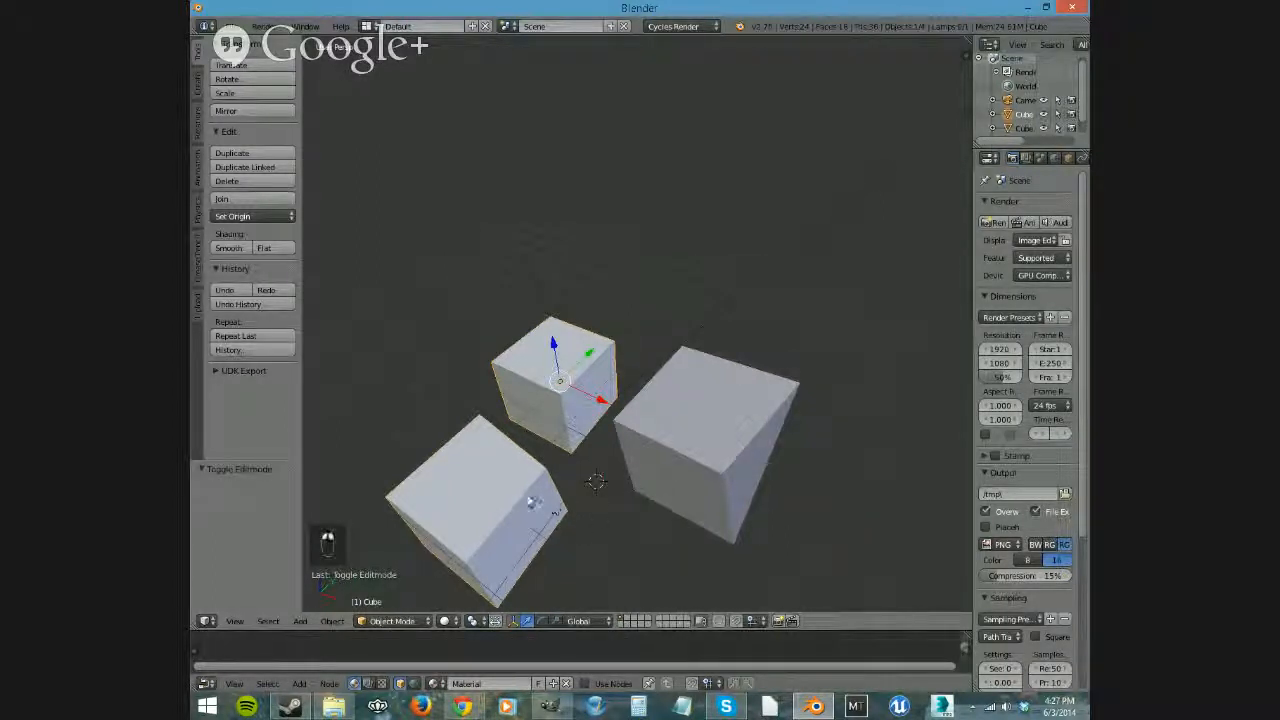
# Switch the second cube into and out of Edit Mode, and enter Edit Mode on the two-part cube object.
pyautogui.rightClick(684, 431)
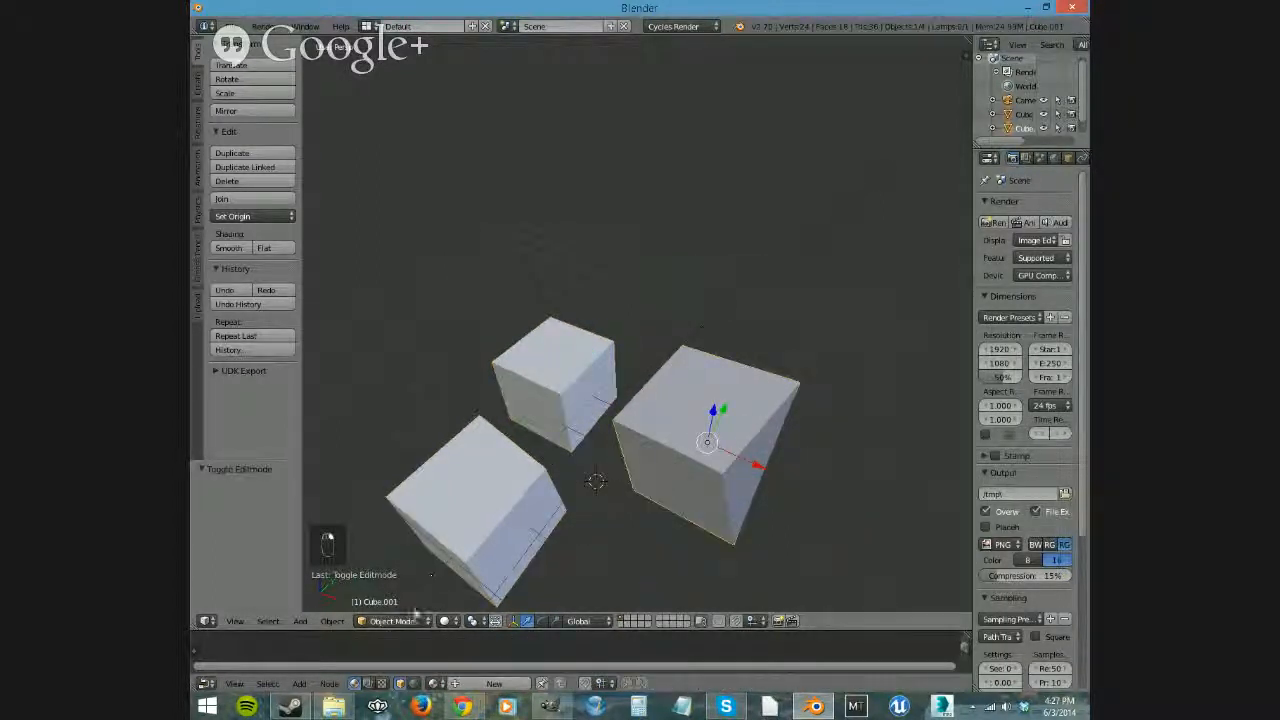
pyautogui.press('Tab')
pyautogui.press('Tab')
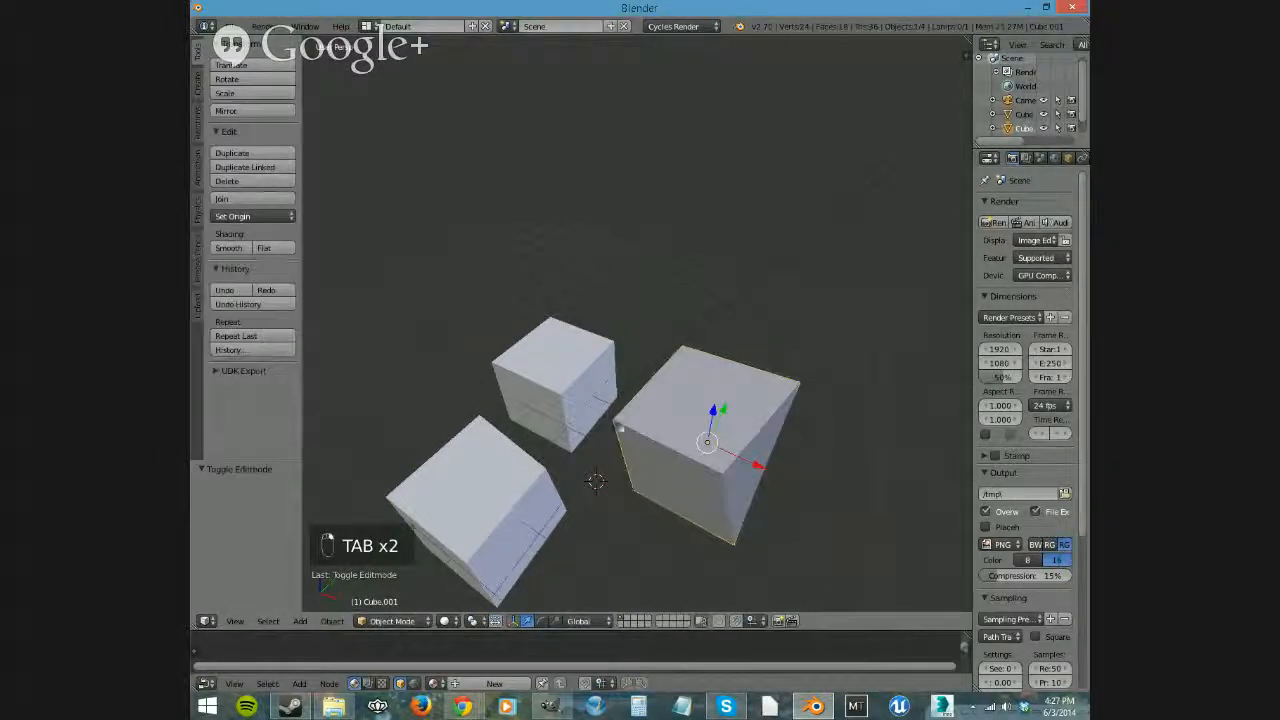
pyautogui.rightClick(598, 436)
pyautogui.press('Tab')
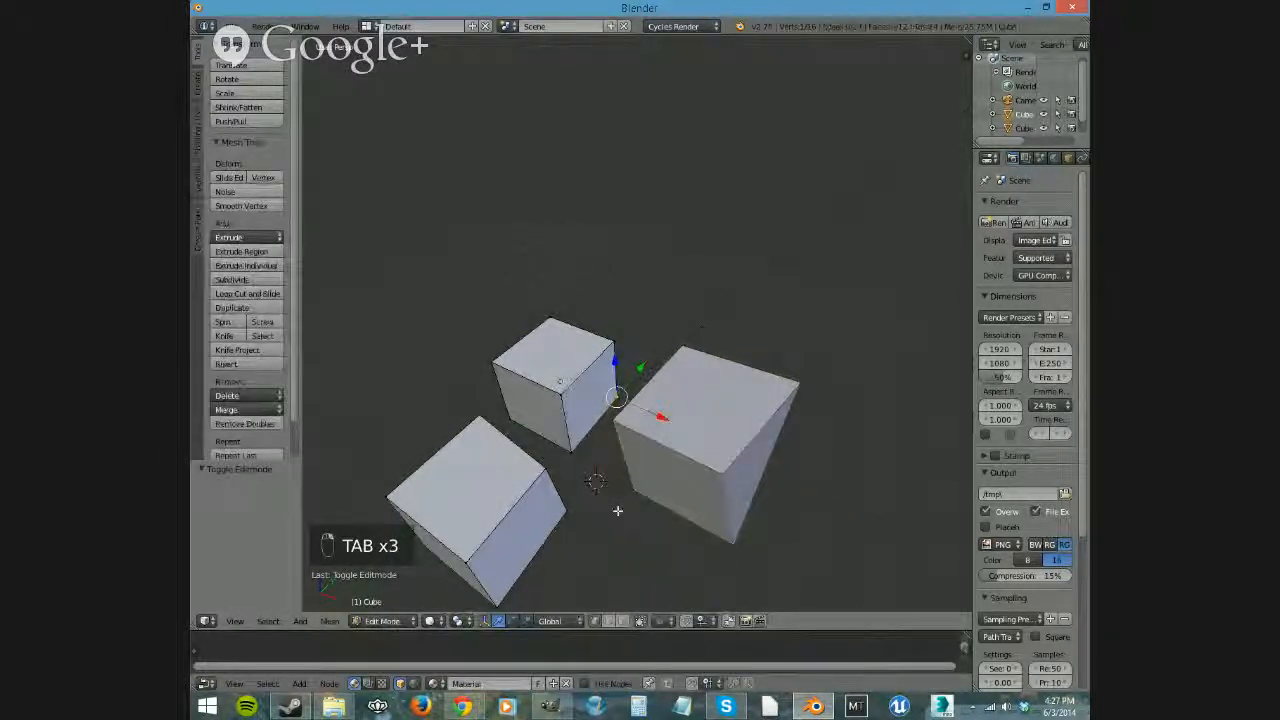